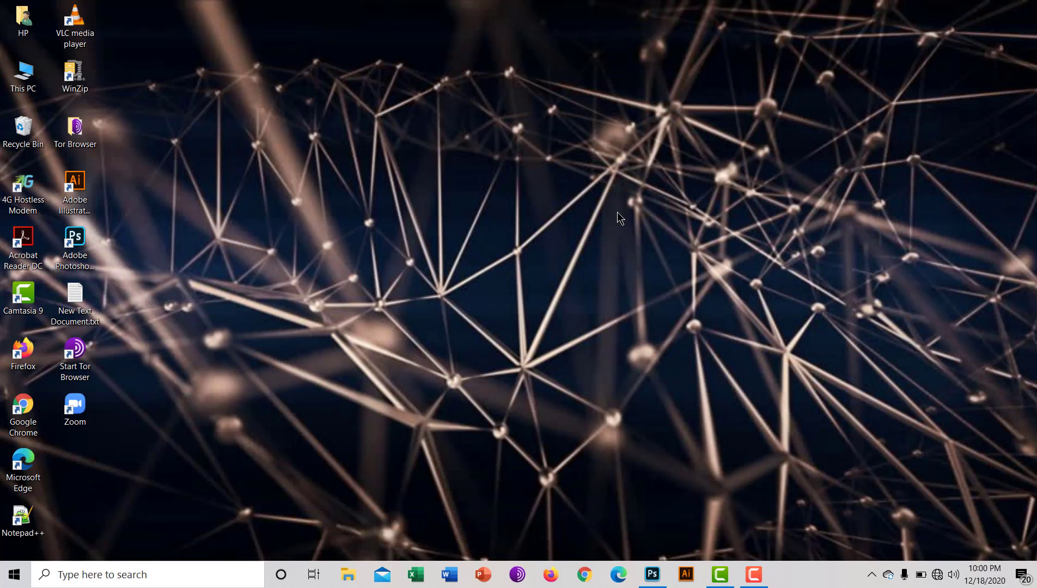
Step: Refresh the desktop and launch Adobe Photoshop from its desktop icon
right_click(261, 102)
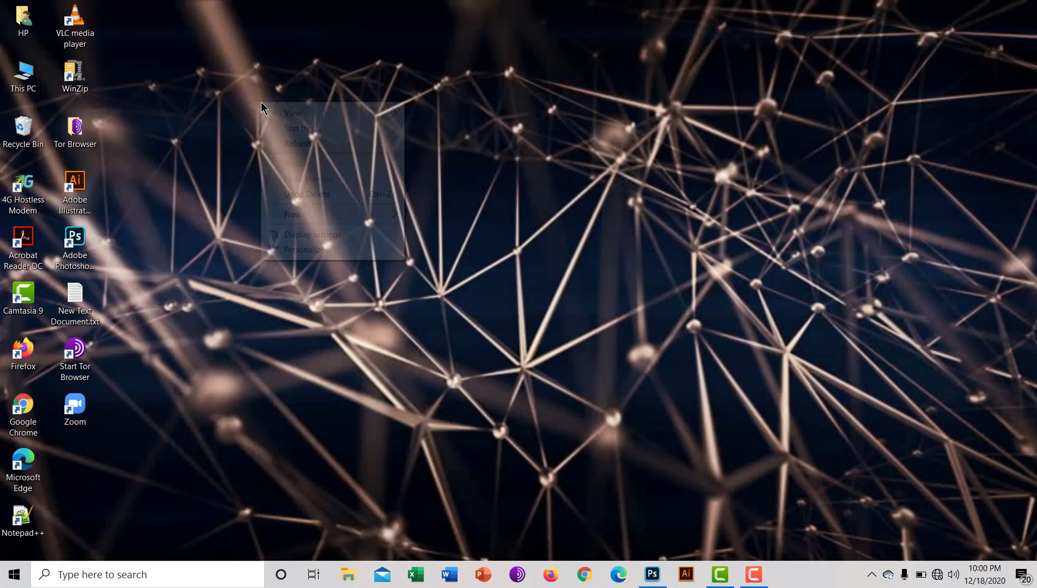
click(290, 142)
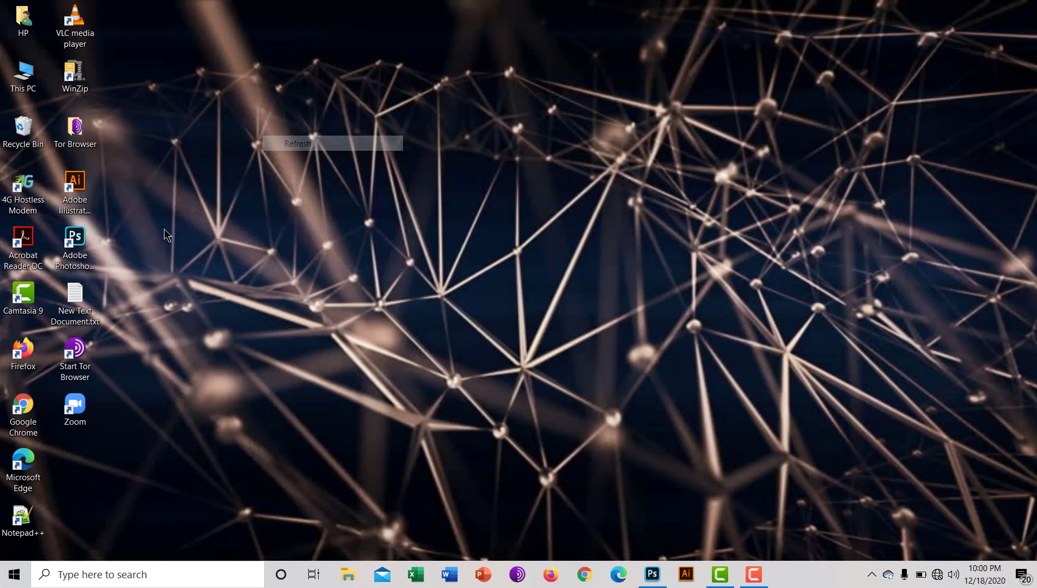
click(92, 233)
double_click(91, 233)
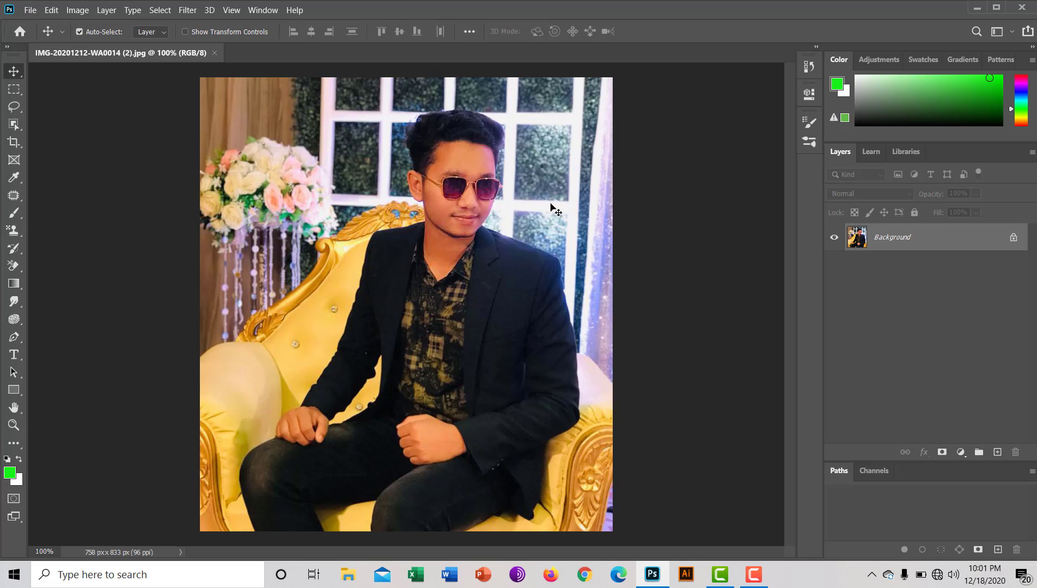
Step: Open the striped towel JPG from Pictures > Camera Roll in a new tab
click(27, 11)
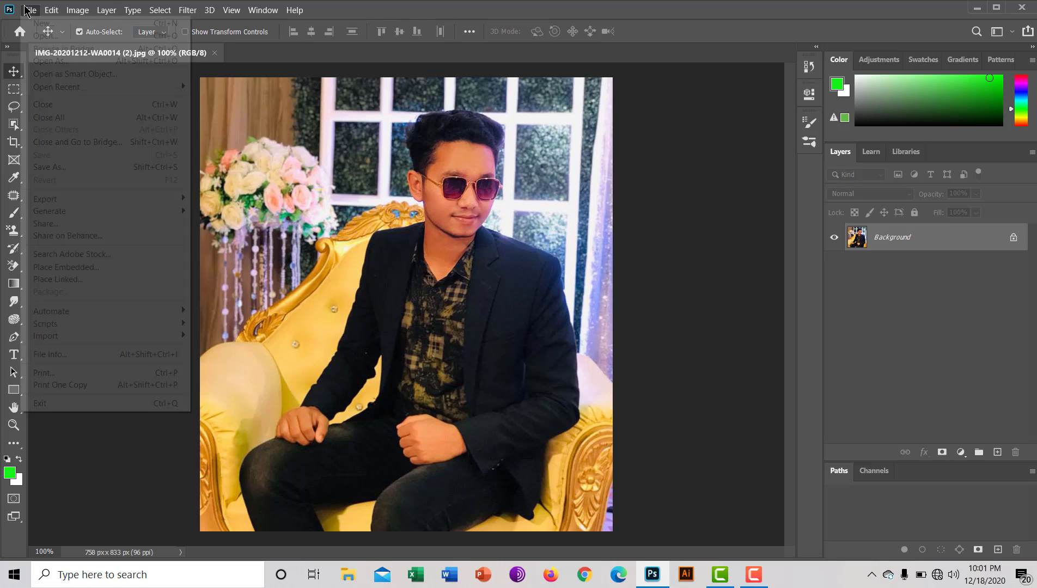
click(56, 38)
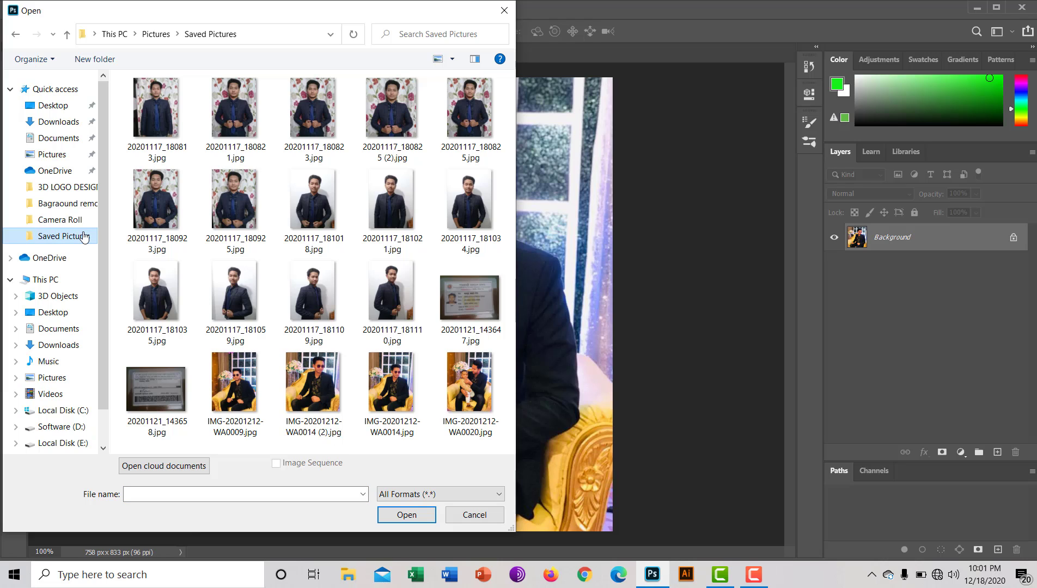
click(49, 157)
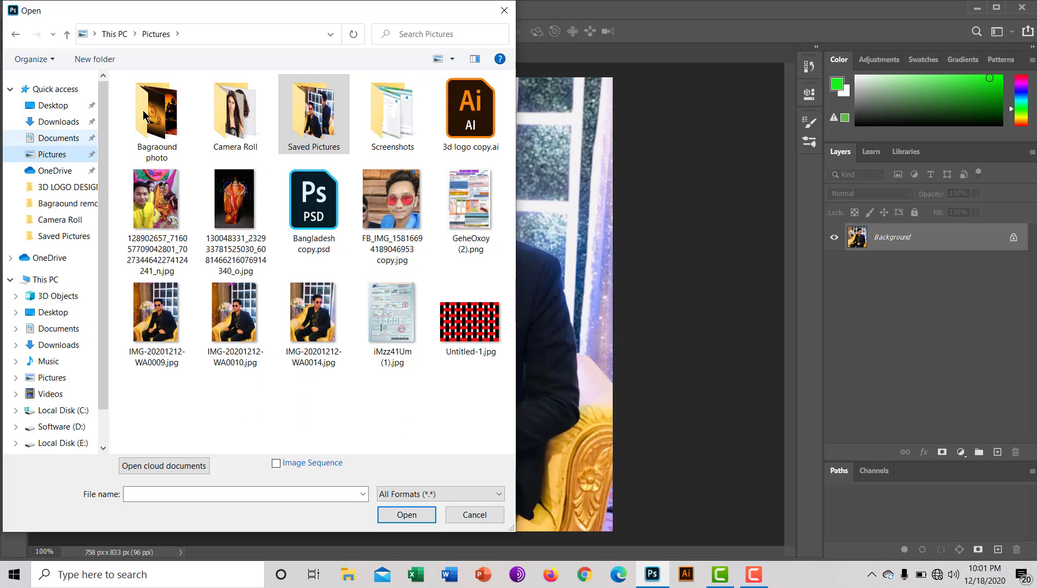
click(235, 117)
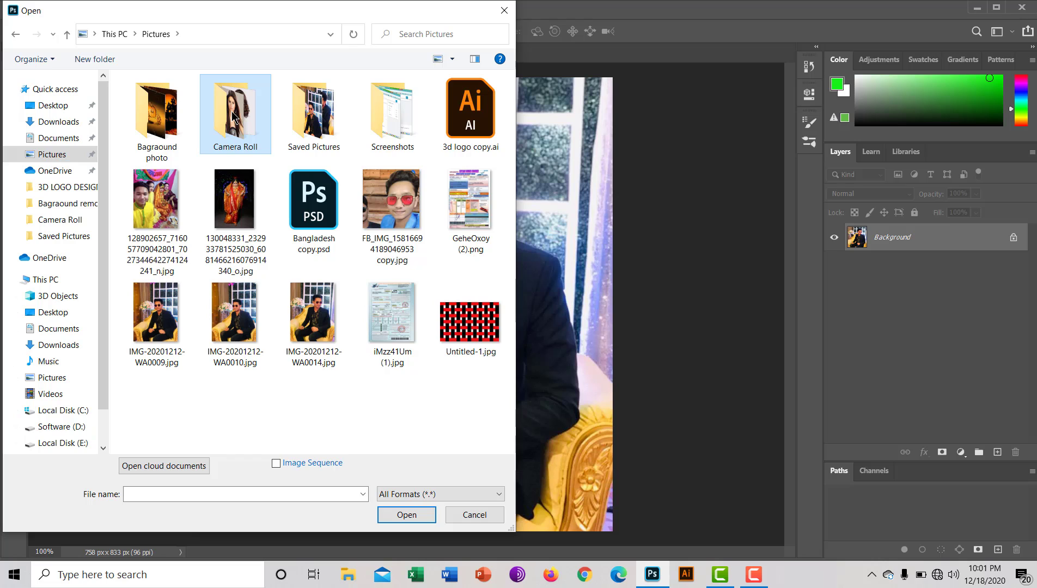
double_click(233, 116)
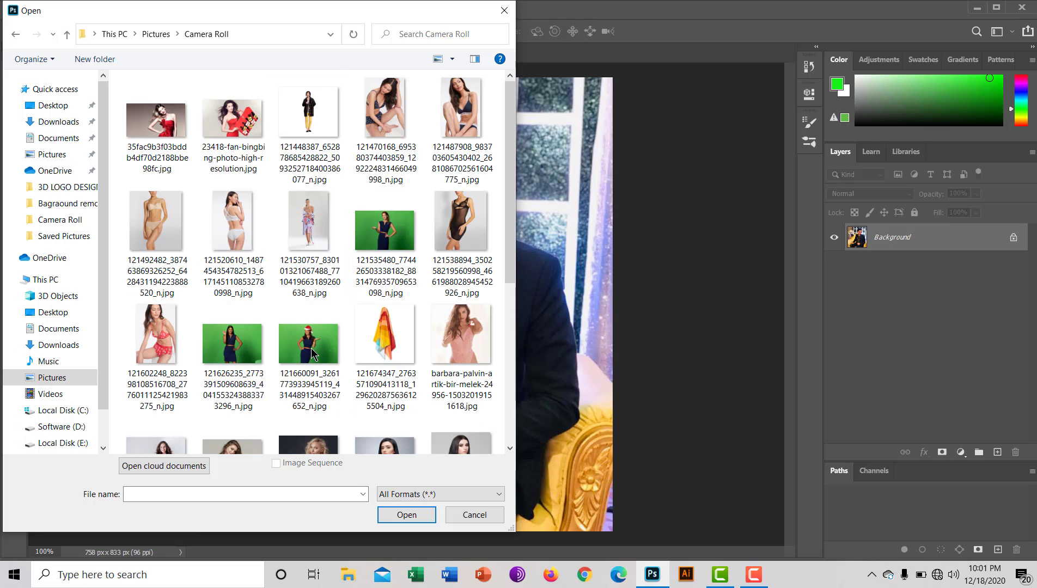
click(388, 346)
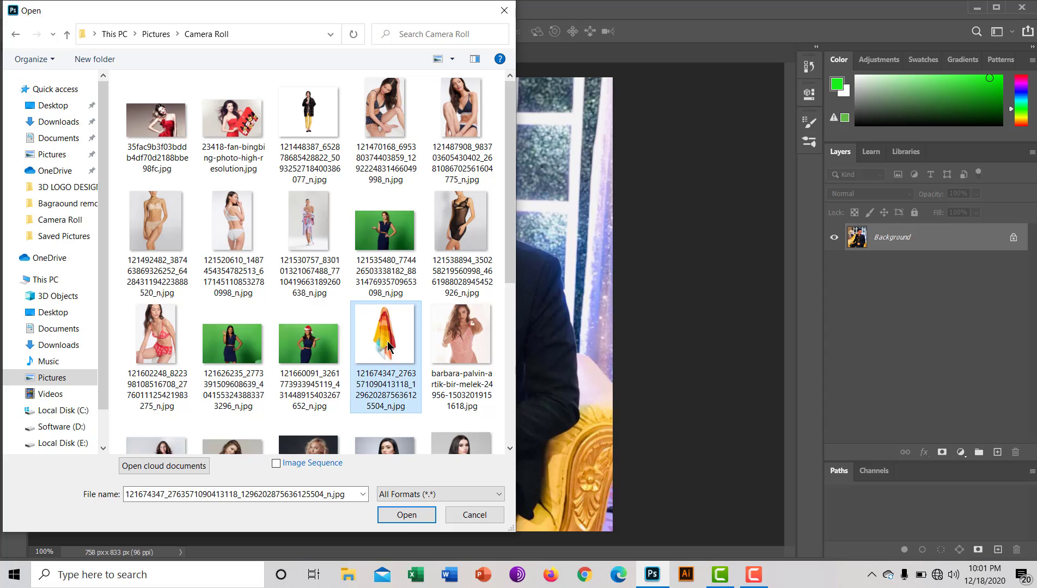
click(416, 514)
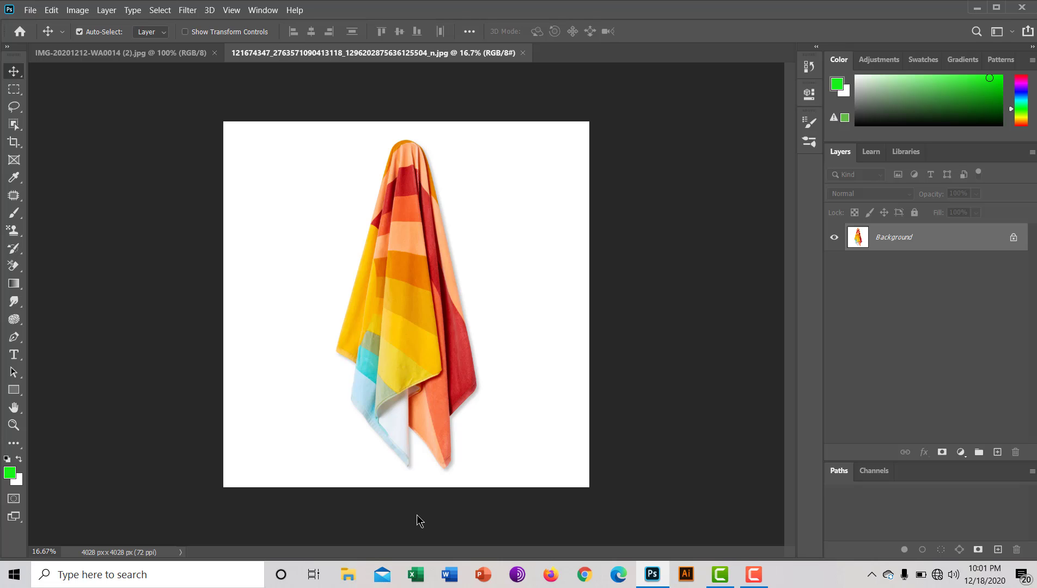
Step: Duplicate the towel as Layer 1, then unlock the original as Layer 0 and hide it
key(ctrl)
key(ctrl+j)
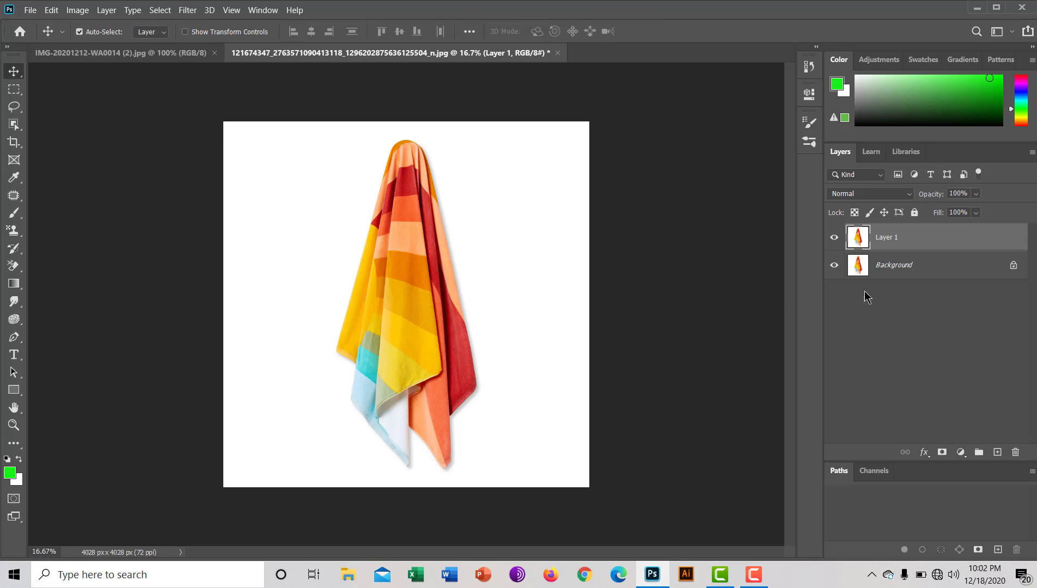
click(1012, 266)
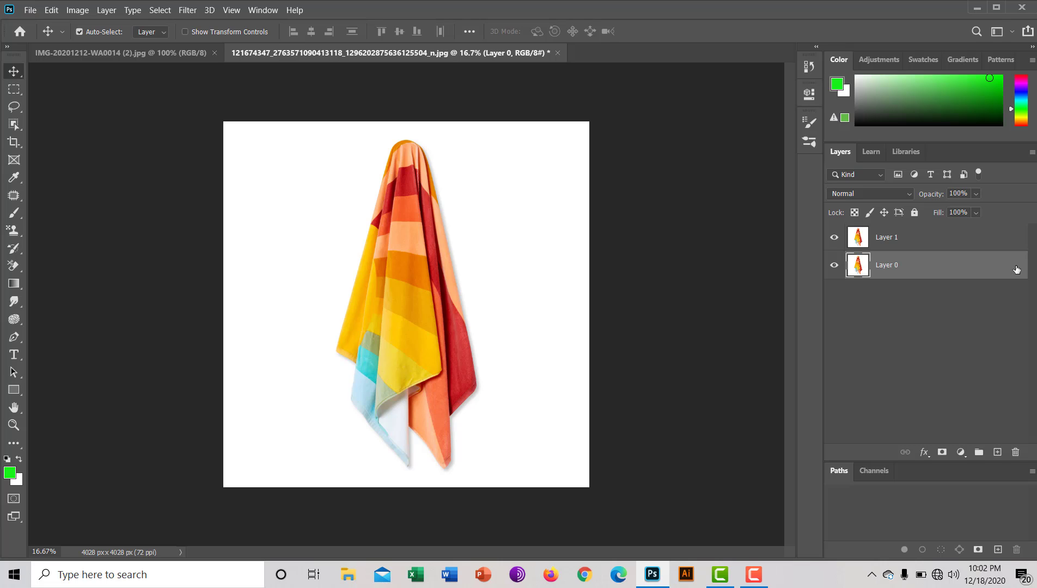
click(834, 265)
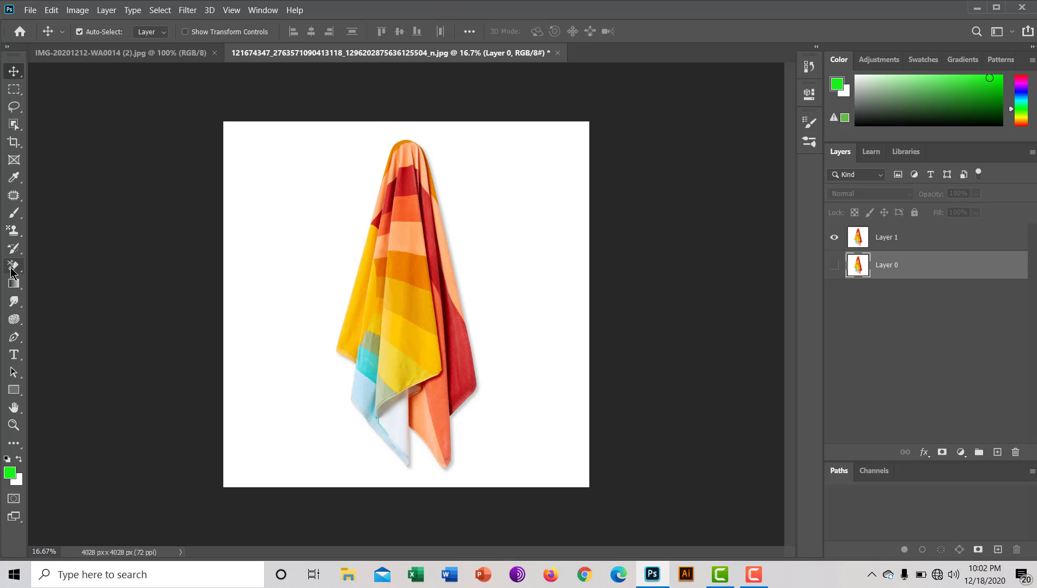
click(15, 337)
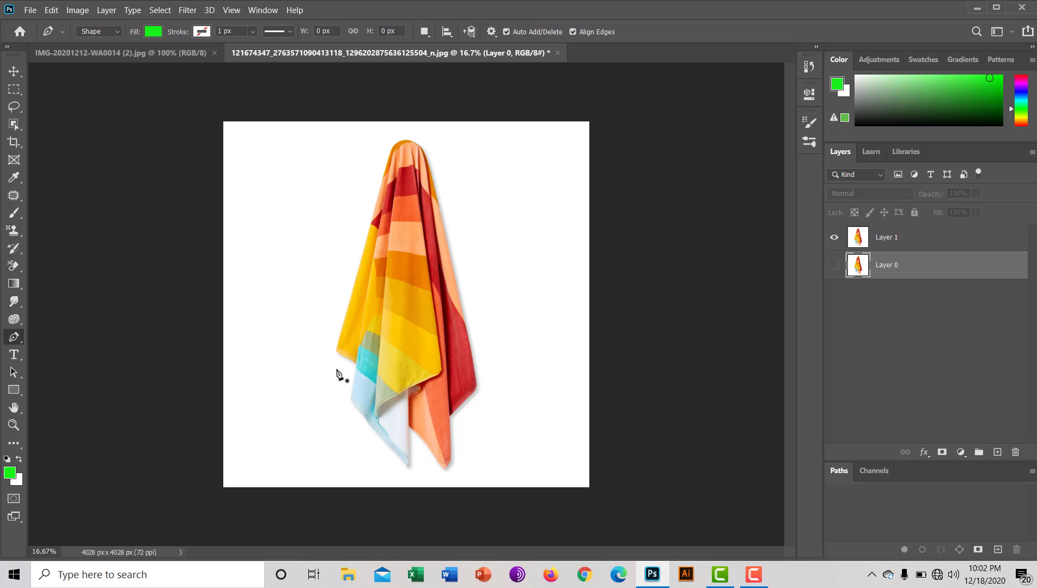
Step: Zoom in and start a Pen shape outline with anchors at the towel's bottom-left corner
drag(361, 300, 428, 335)
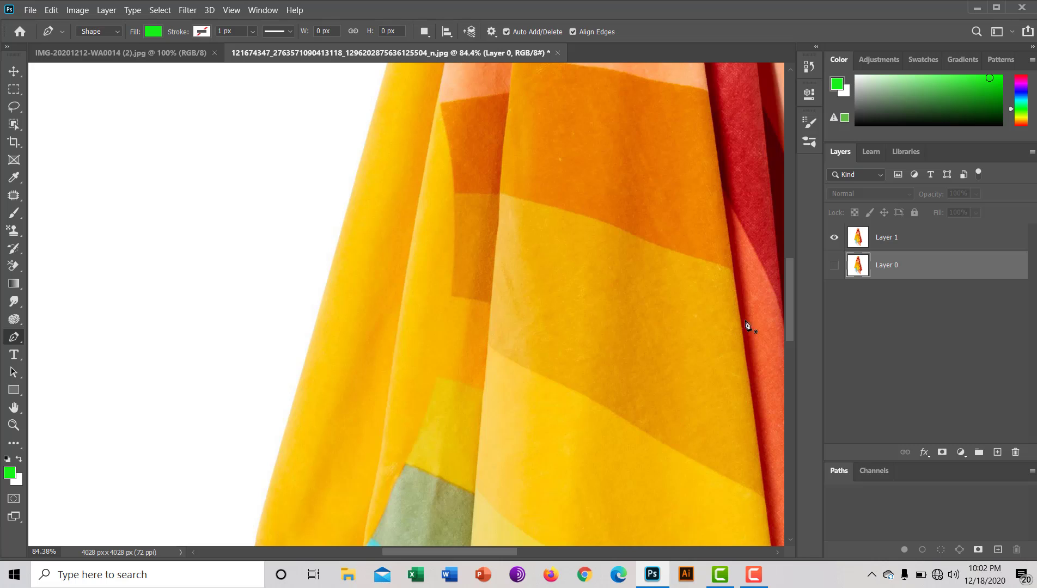
drag(792, 279, 799, 326)
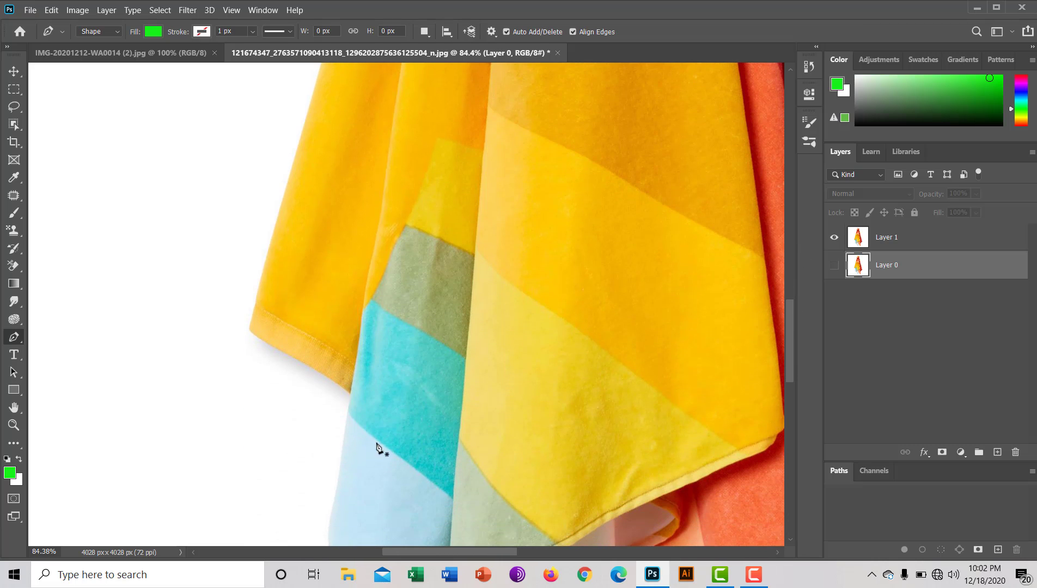
click(349, 393)
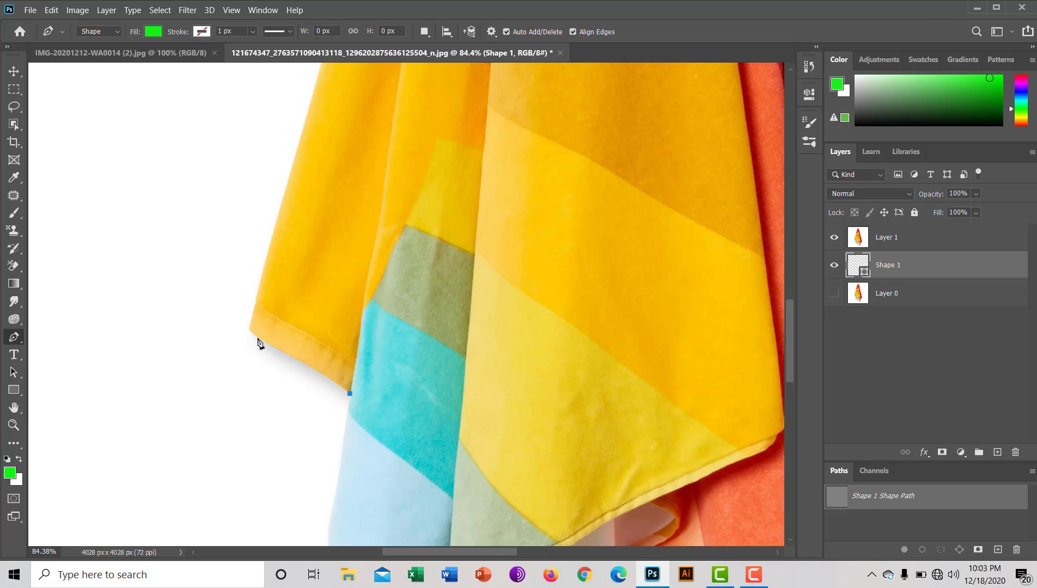
drag(258, 339, 237, 328)
mouse_move(237, 329)
mouse_down()
mouse_move(249, 334)
mouse_move(237, 329)
mouse_up()
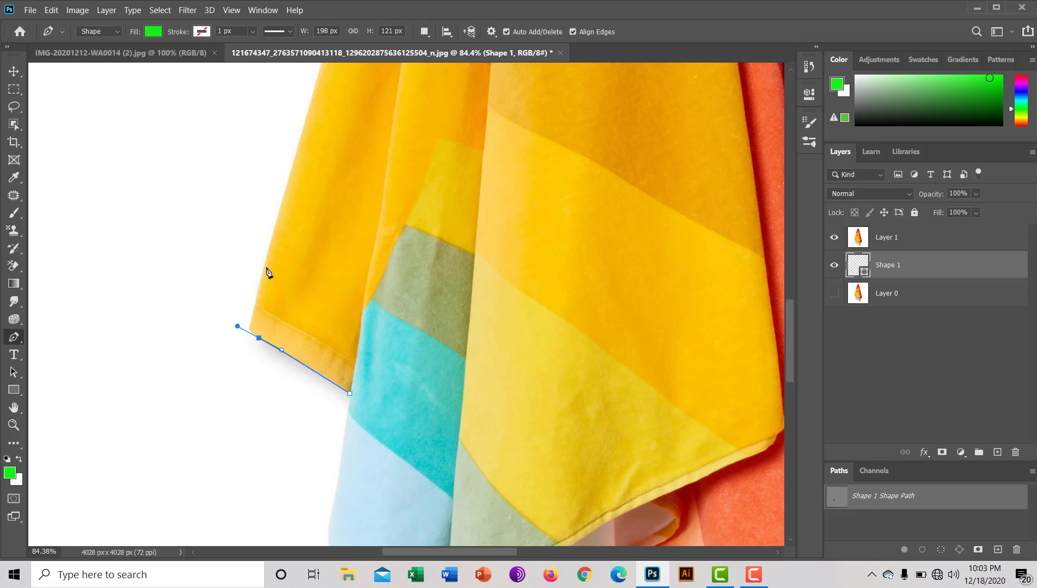
Step: Add curved anchors up the towel's lower left edge, undoing two misplaced points
drag(264, 267, 274, 232)
key(ctrl+z)
click(253, 317)
key(ctrl+z)
click(259, 338)
drag(255, 302, 267, 276)
drag(268, 277, 266, 271)
drag(265, 271, 267, 273)
Step: Extend the outline with anchors up the rest of the left edge toward the top
click(285, 191)
drag(791, 358, 793, 307)
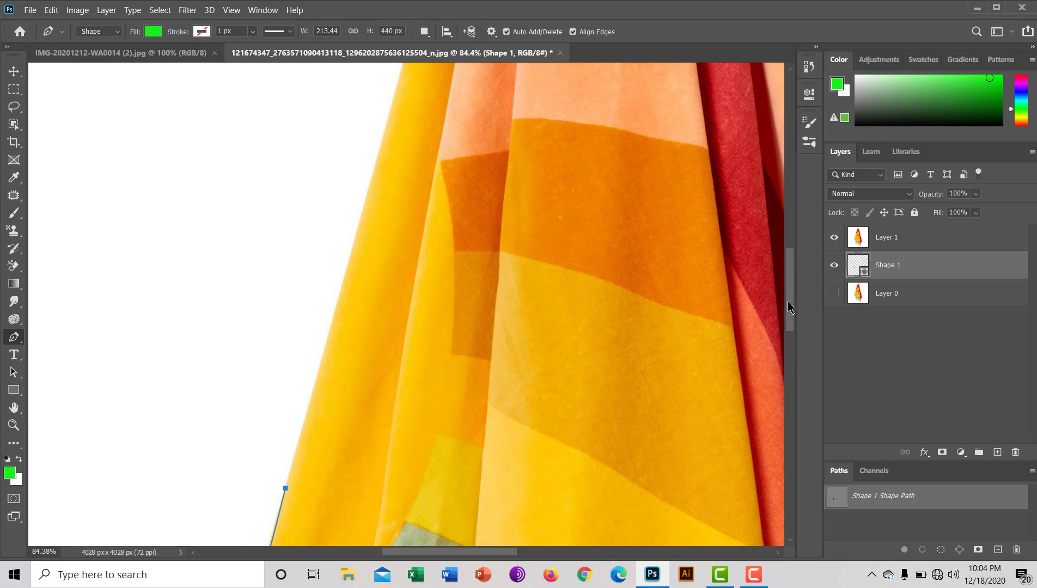
click(329, 339)
drag(388, 118, 393, 109)
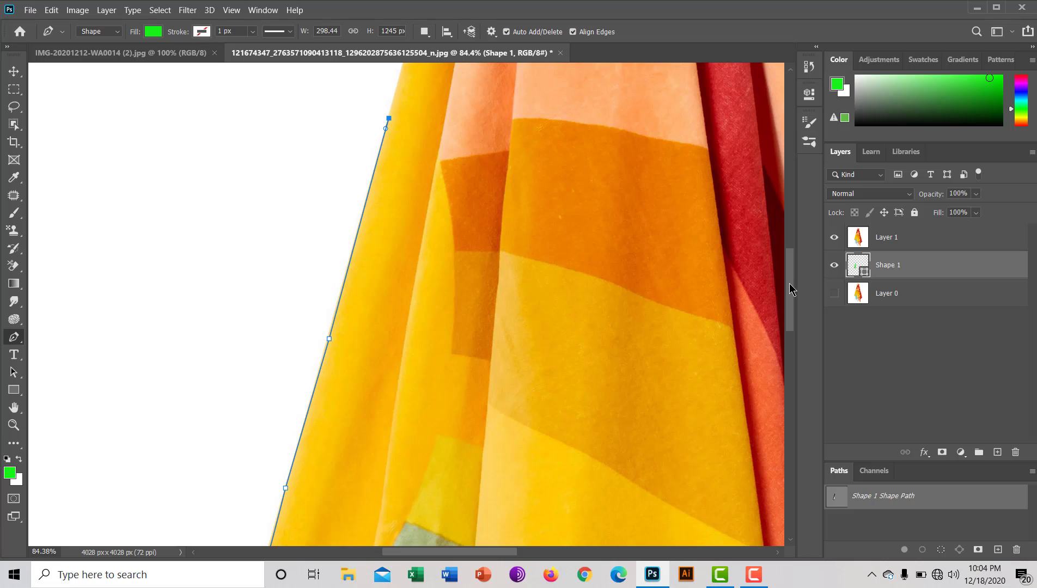
drag(789, 284, 778, 230)
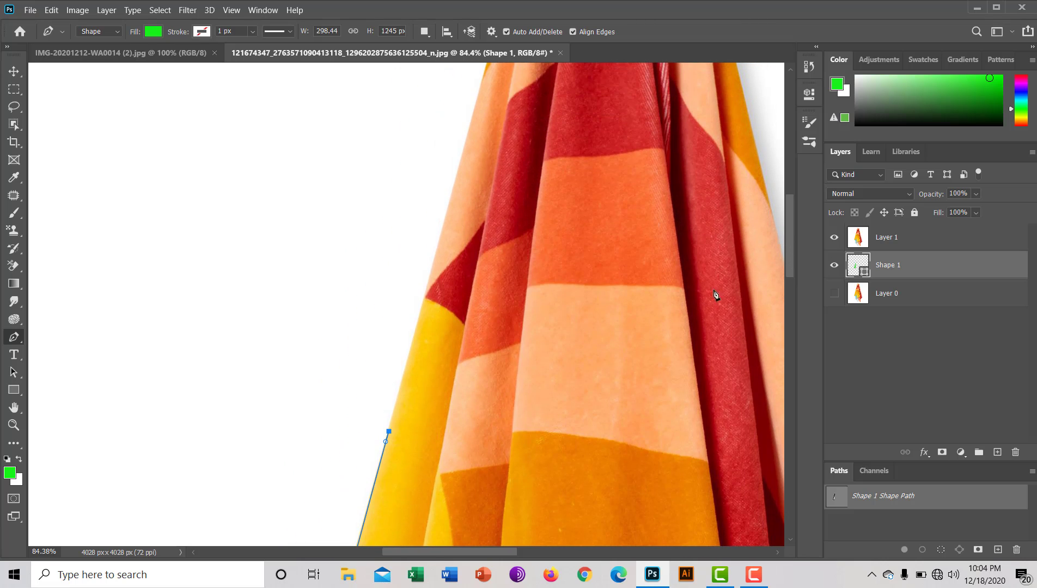
click(432, 269)
click(473, 113)
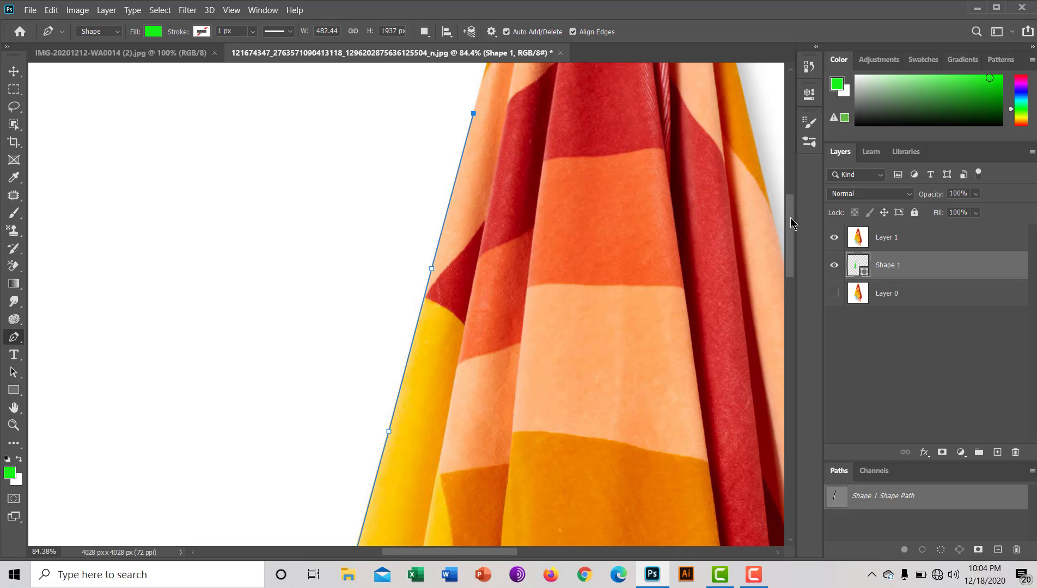
drag(791, 223, 790, 179)
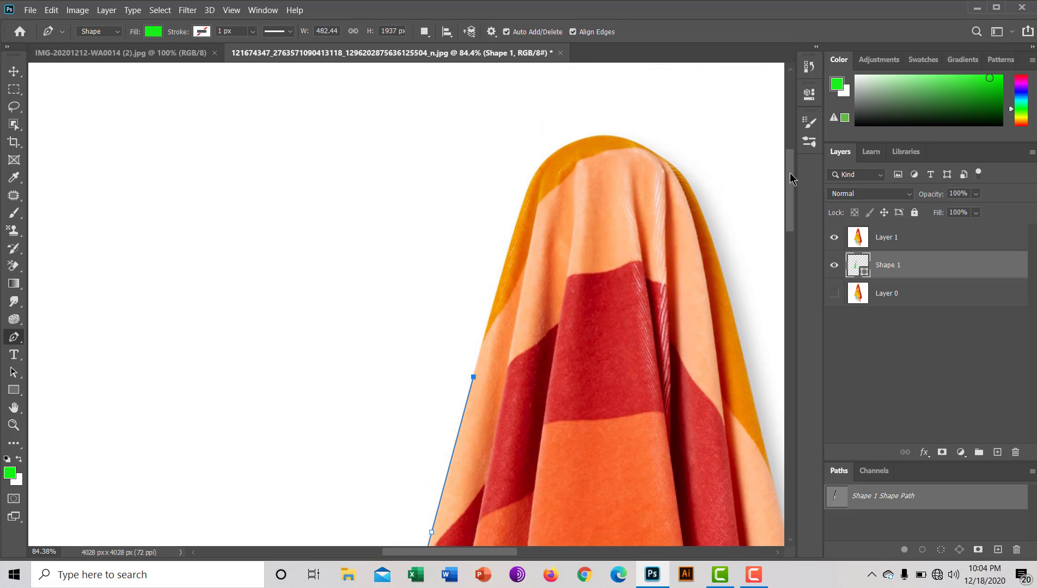
Step: Trace curved anchors over the towel's rounded top to its top-right shoulder
click(508, 253)
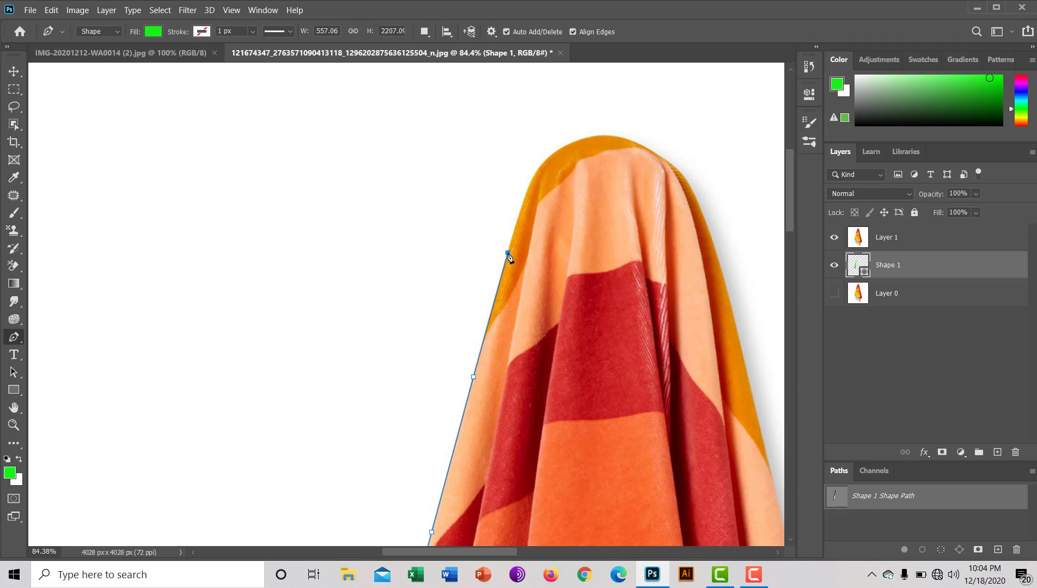
click(524, 201)
drag(567, 145, 597, 129)
alt+click(567, 144)
drag(641, 144, 674, 166)
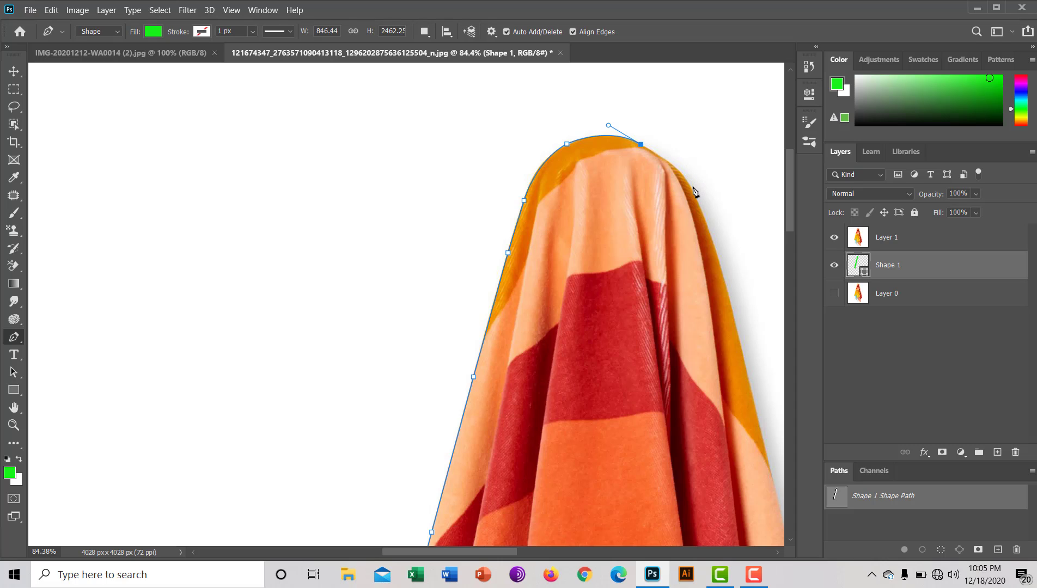
drag(692, 188, 703, 212)
key(alt)
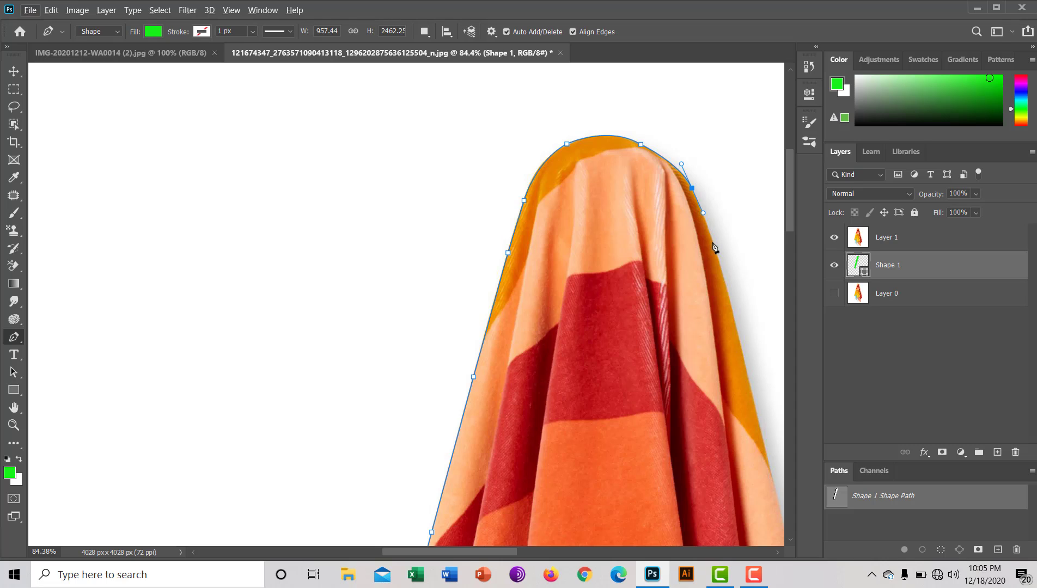
Step: Continue the outline with anchors partway down the towel's right edge
click(712, 242)
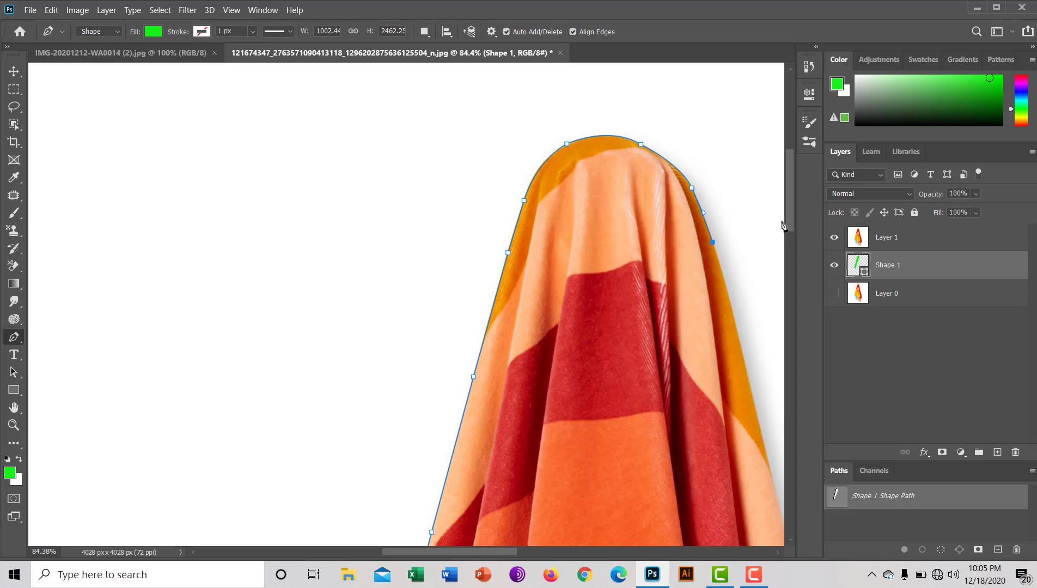
scroll(795, 231, down, 2)
scroll(796, 237, down, 3)
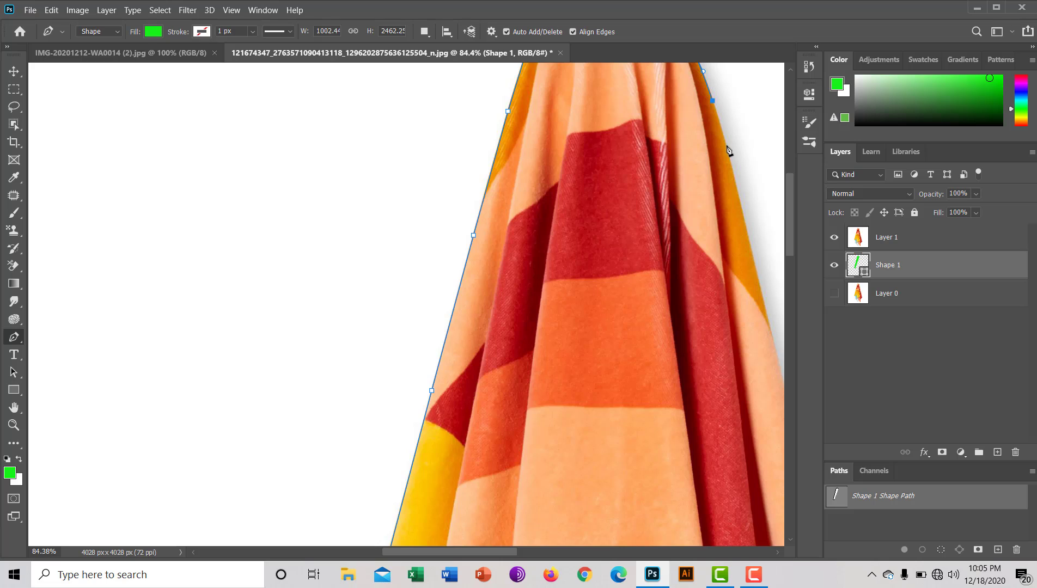
click(725, 146)
click(748, 236)
click(768, 321)
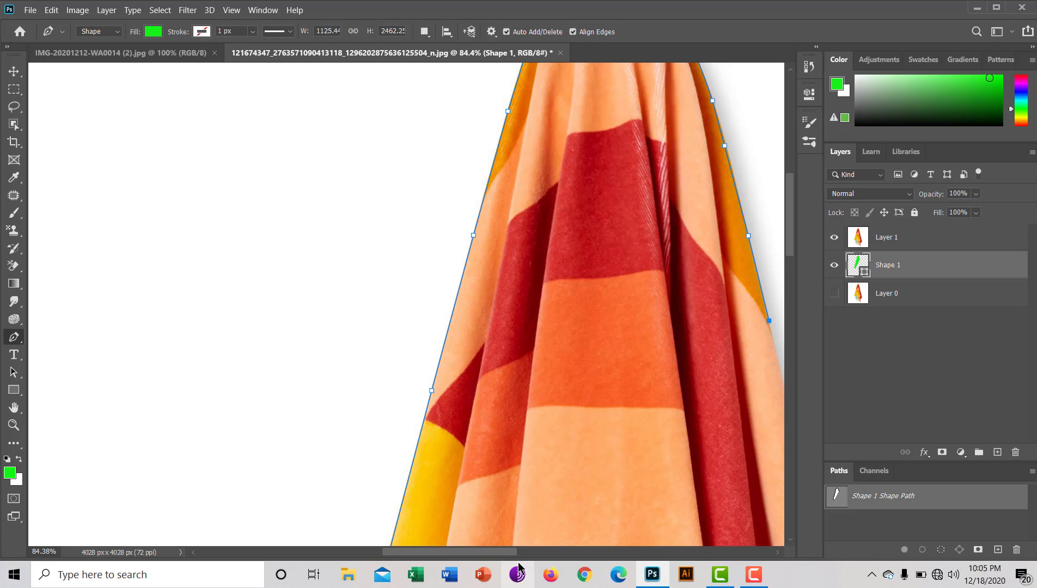
drag(512, 552, 550, 552)
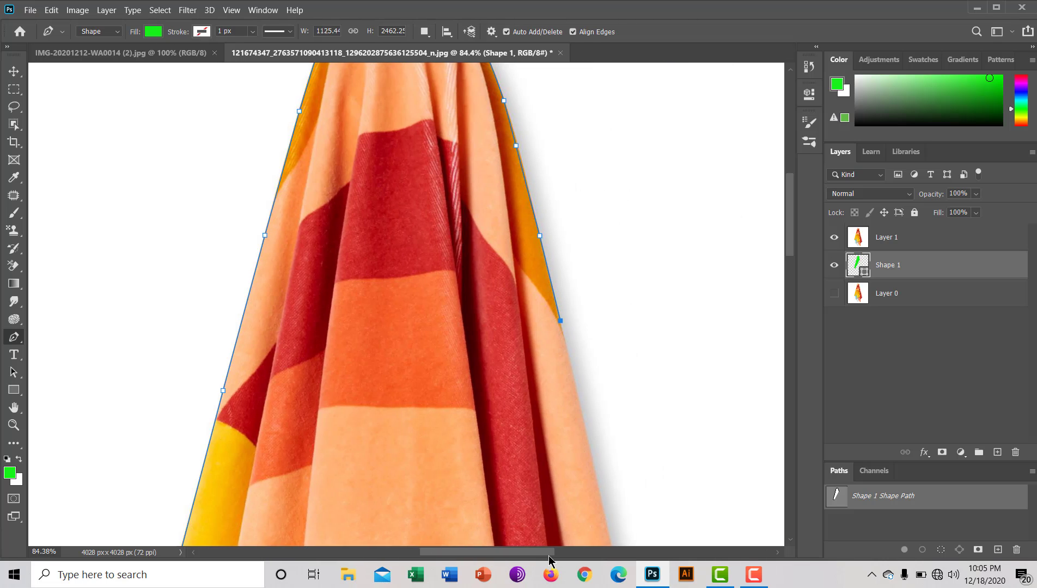
Step: Add anchors further down the towel's right edge toward the red hem
click(597, 508)
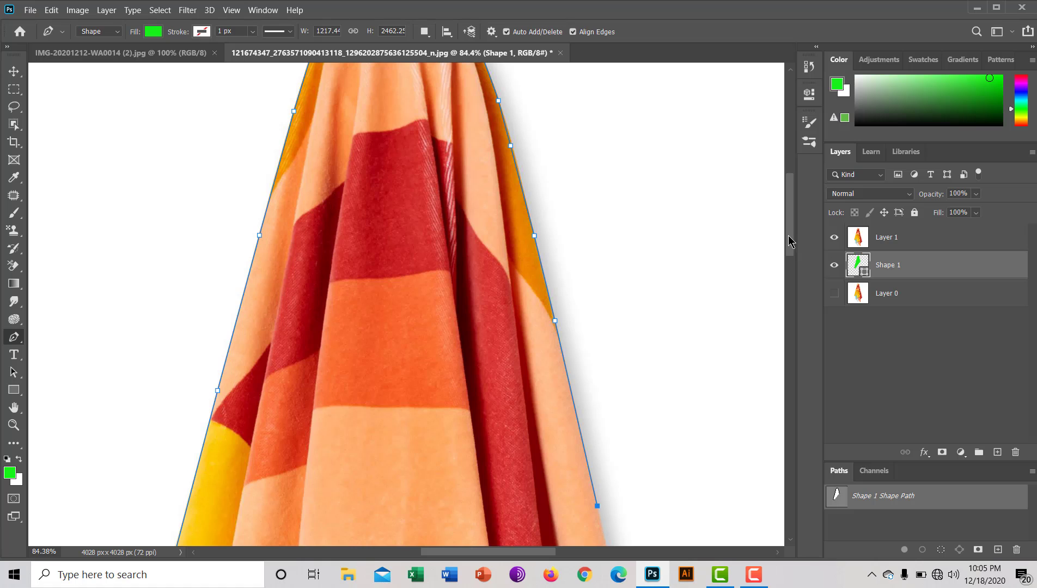
drag(793, 236, 796, 291)
scroll(796, 291, down, 3)
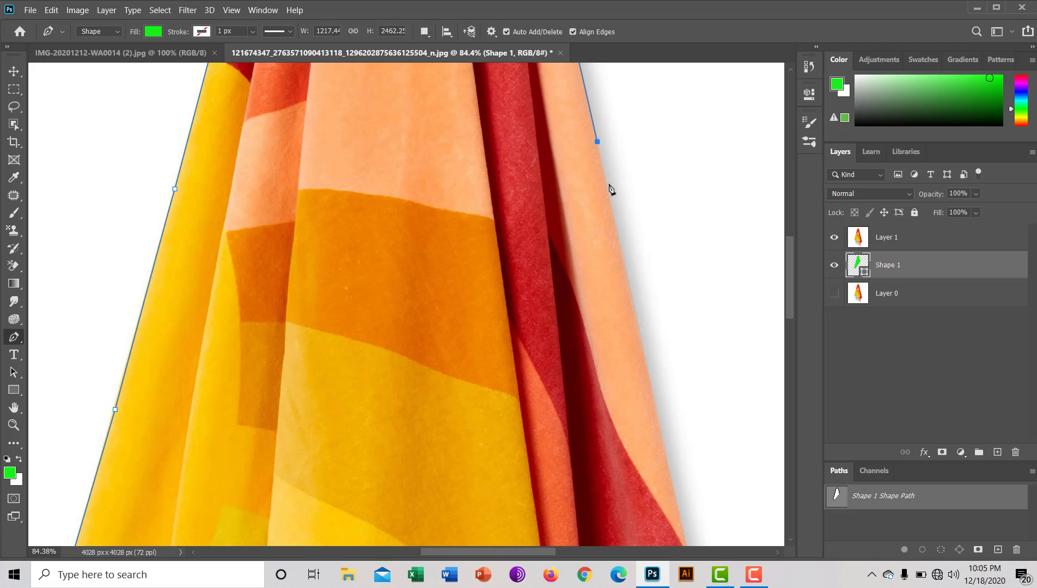
click(608, 194)
click(651, 385)
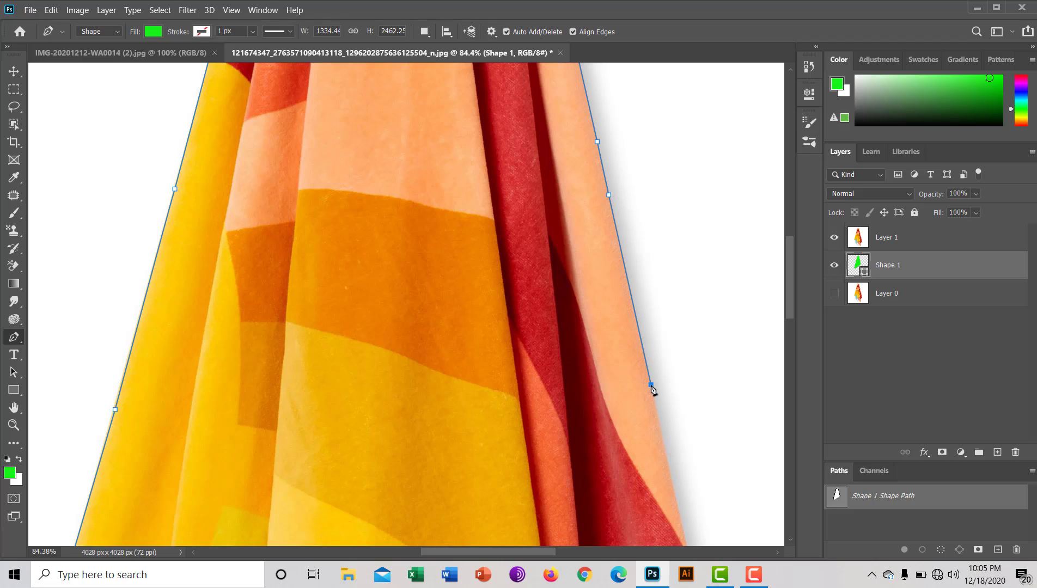
click(671, 484)
drag(792, 274, 794, 340)
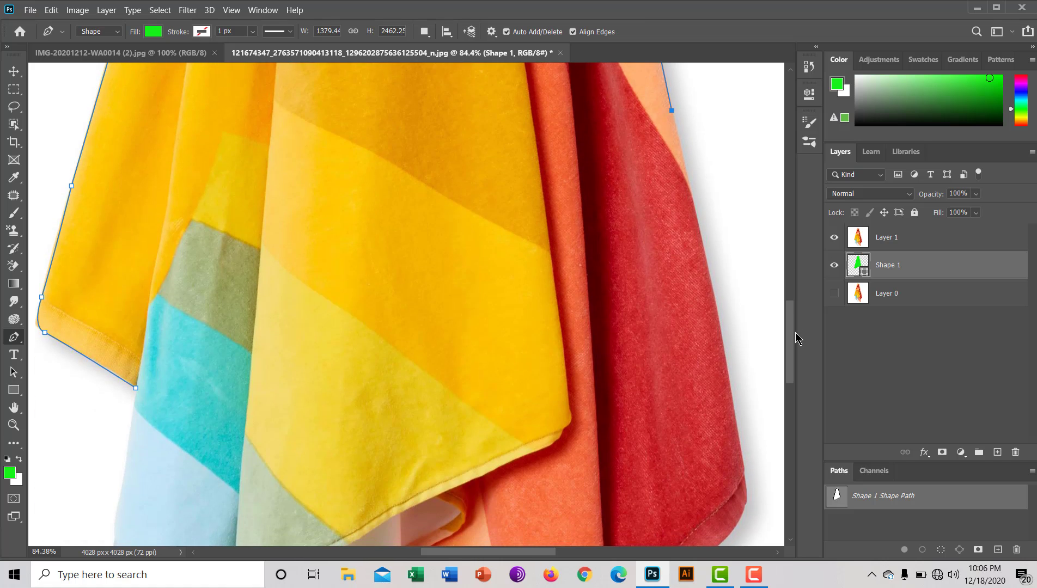
click(713, 287)
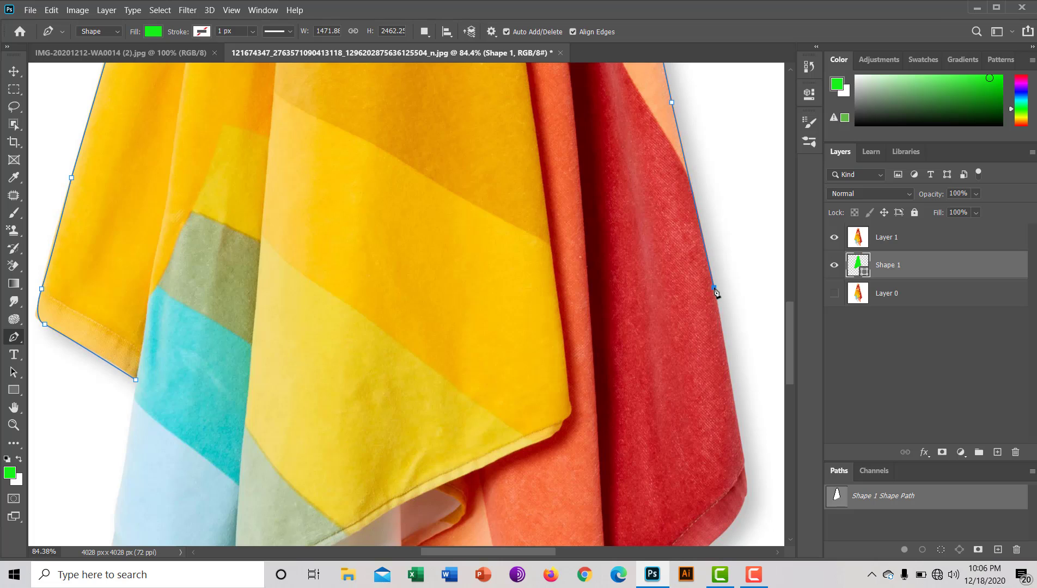
Step: Curve the outline around the red hem corner and inward to where red meets orange
click(739, 435)
click(744, 467)
click(748, 488)
drag(738, 511, 731, 524)
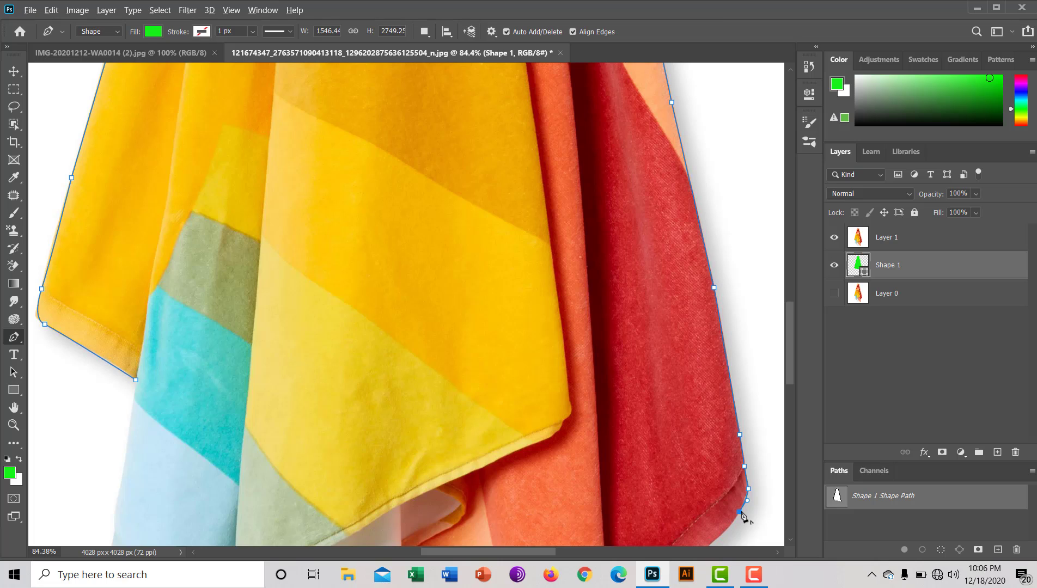
drag(794, 384, 792, 425)
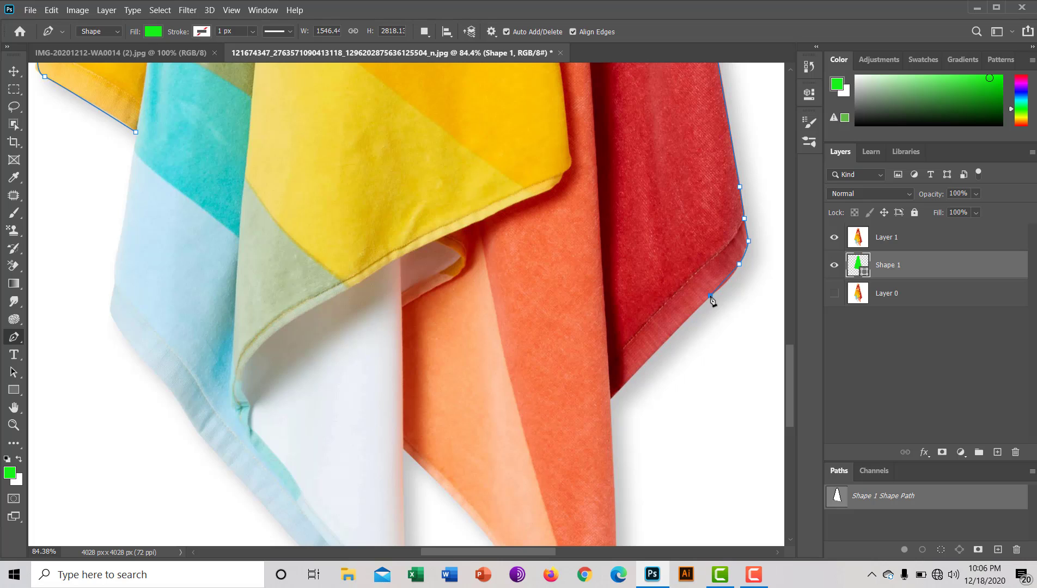
drag(710, 296, 696, 306)
click(640, 368)
click(610, 400)
Step: Trace down the orange flap to its tip, removing a misplaced last anchor
click(614, 493)
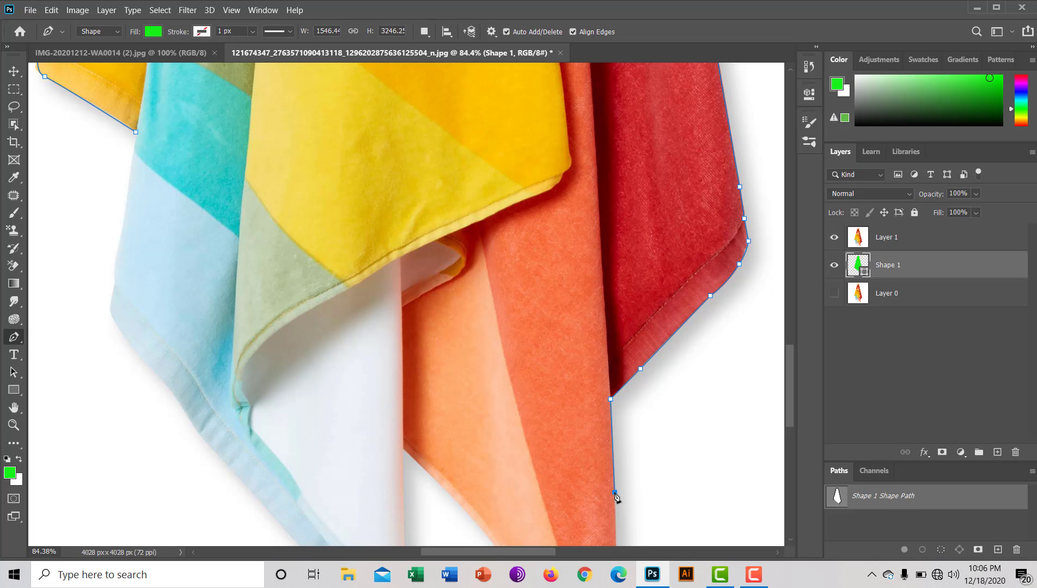
drag(790, 412, 785, 447)
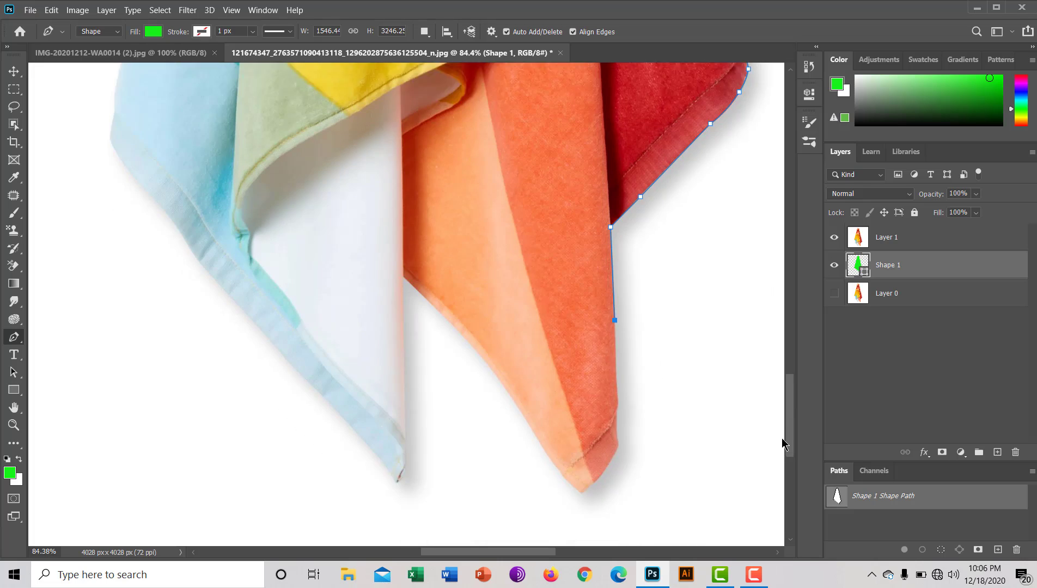
click(617, 378)
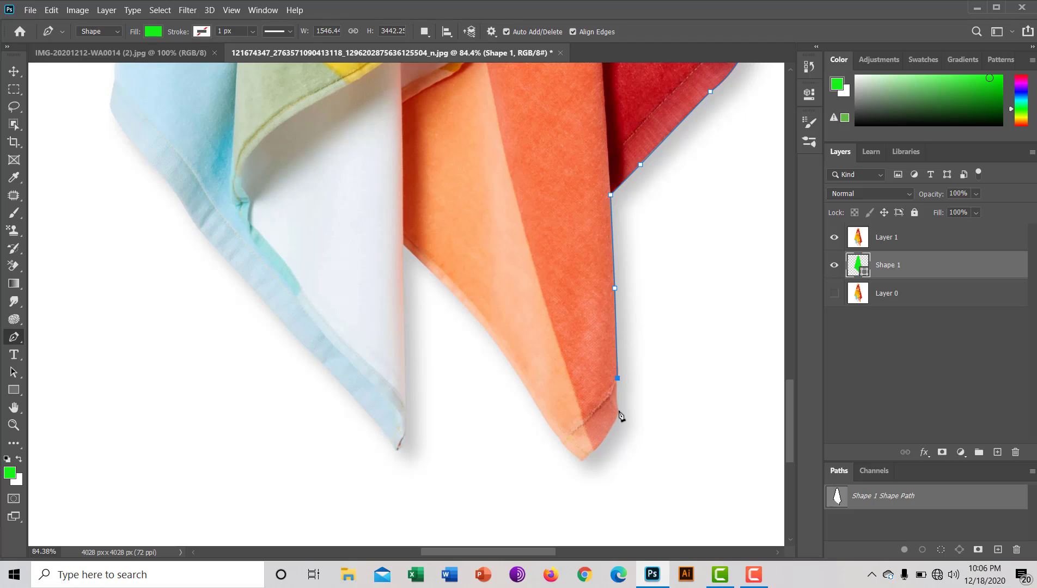
drag(619, 410, 623, 424)
click(620, 411)
drag(601, 443, 582, 468)
click(582, 461)
click(565, 445)
key(ctrl+z)
Step: Curve the outline around the orange tip and up its inner edge to the gap's top
drag(561, 440, 555, 430)
drag(539, 409, 536, 401)
drag(536, 402, 529, 395)
click(491, 337)
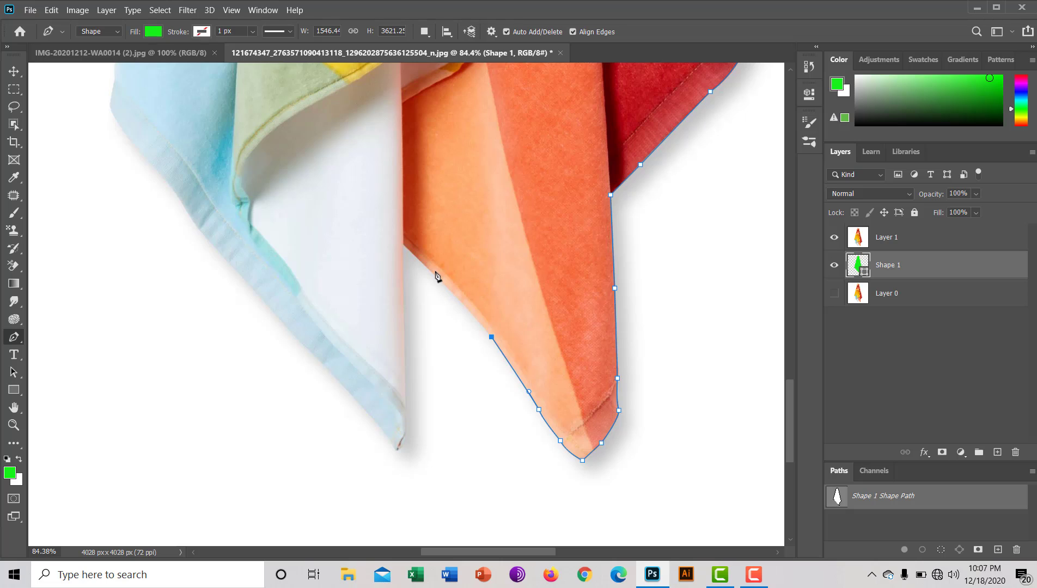
drag(432, 273, 405, 250)
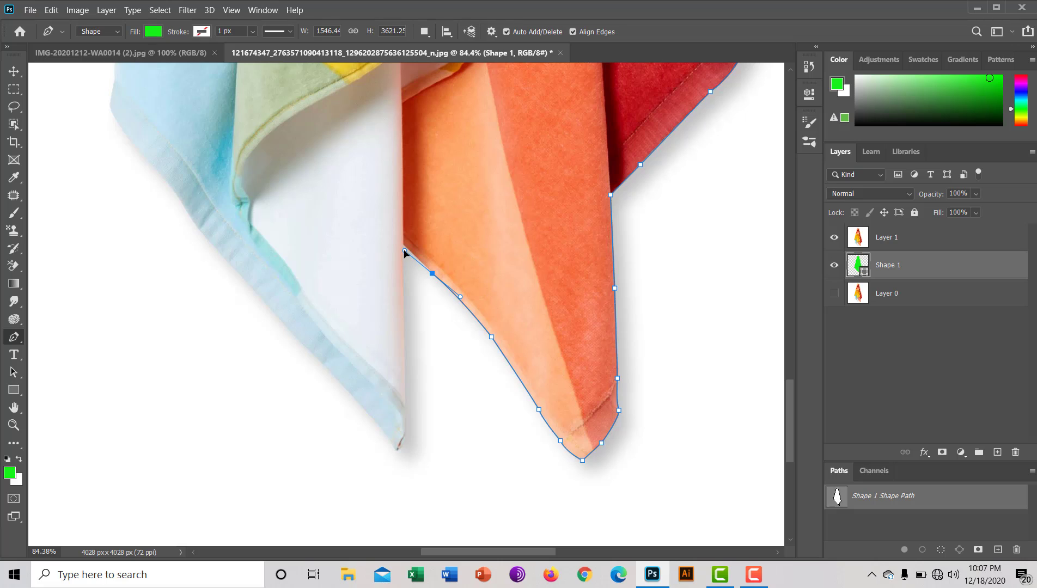
alt+click(432, 273)
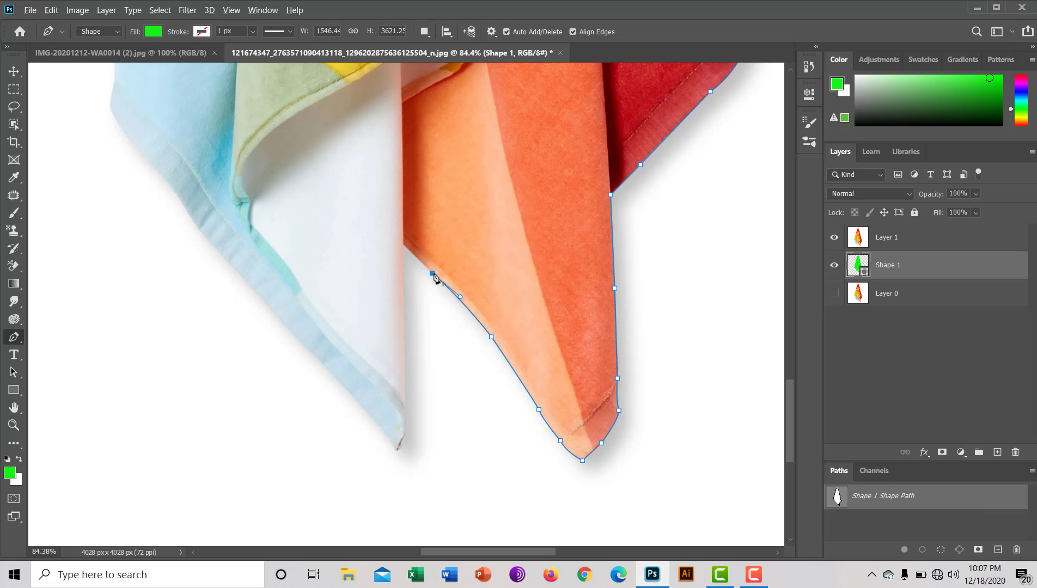
click(404, 245)
Step: Run the outline straight down the white flap and curve it to the tip
click(406, 386)
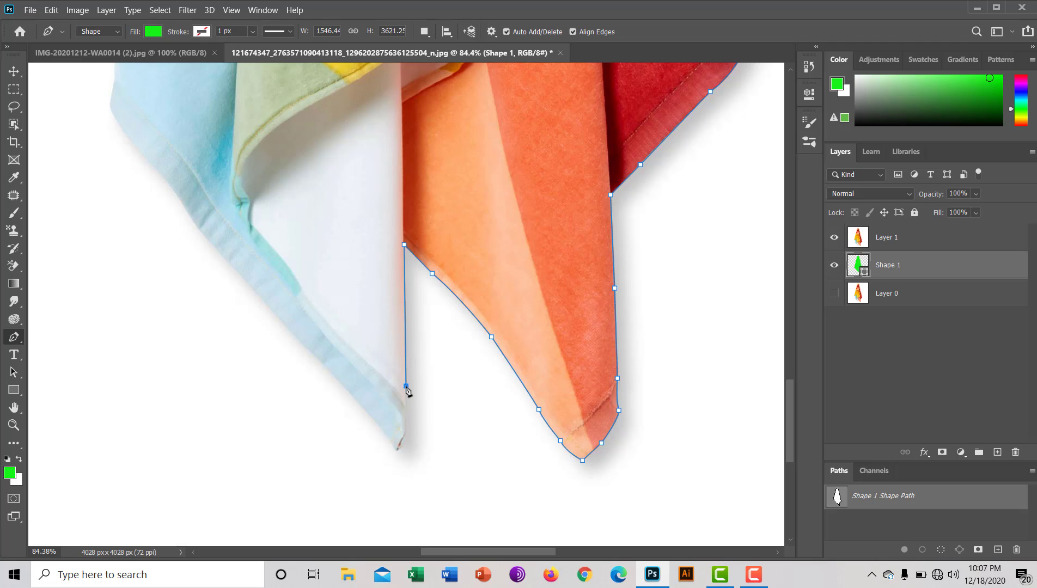
click(406, 425)
drag(397, 448, 388, 463)
Step: Trace anchors up the light blue flap's lower edge, undoing one misplaced point
click(348, 389)
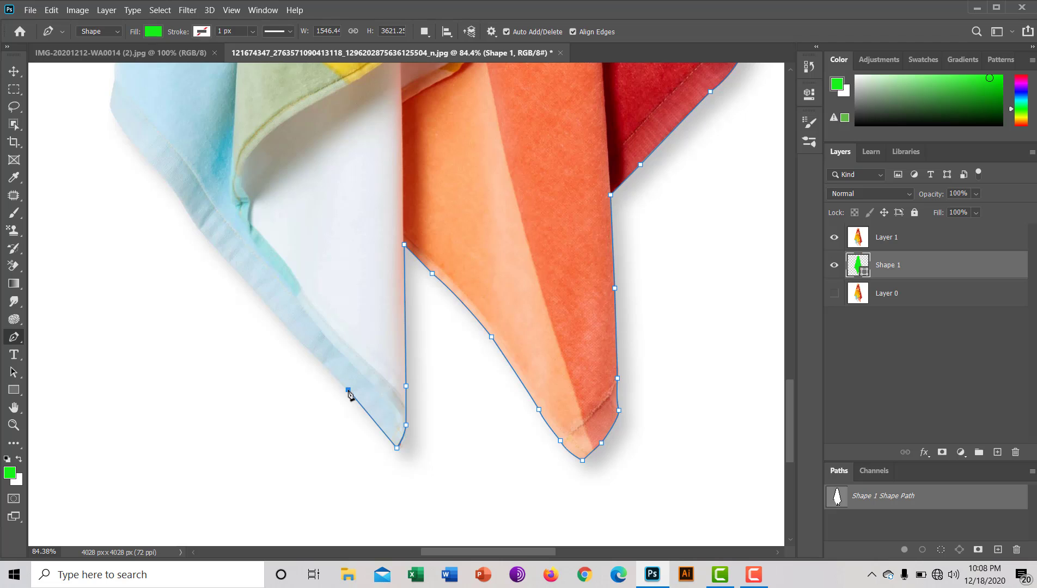
click(296, 338)
click(219, 250)
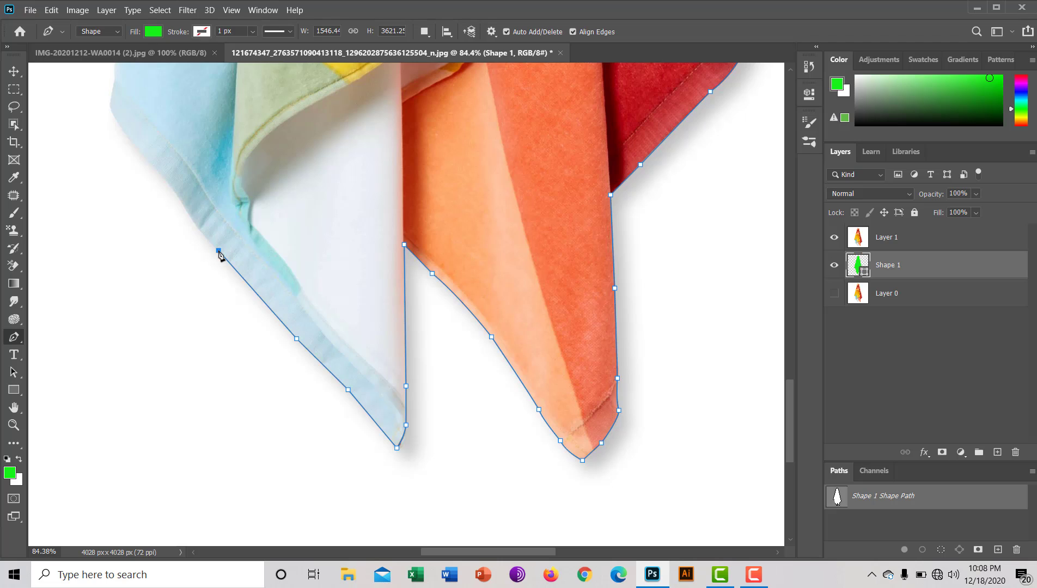
click(169, 181)
key(ctrl+z)
drag(178, 195, 171, 176)
click(178, 195)
drag(477, 555, 453, 555)
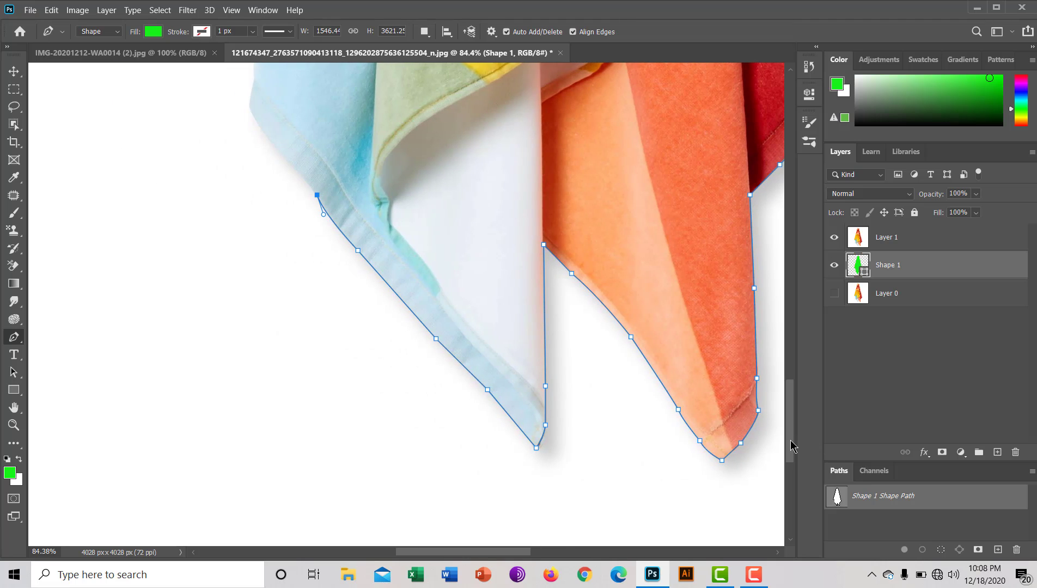
drag(790, 439, 778, 403)
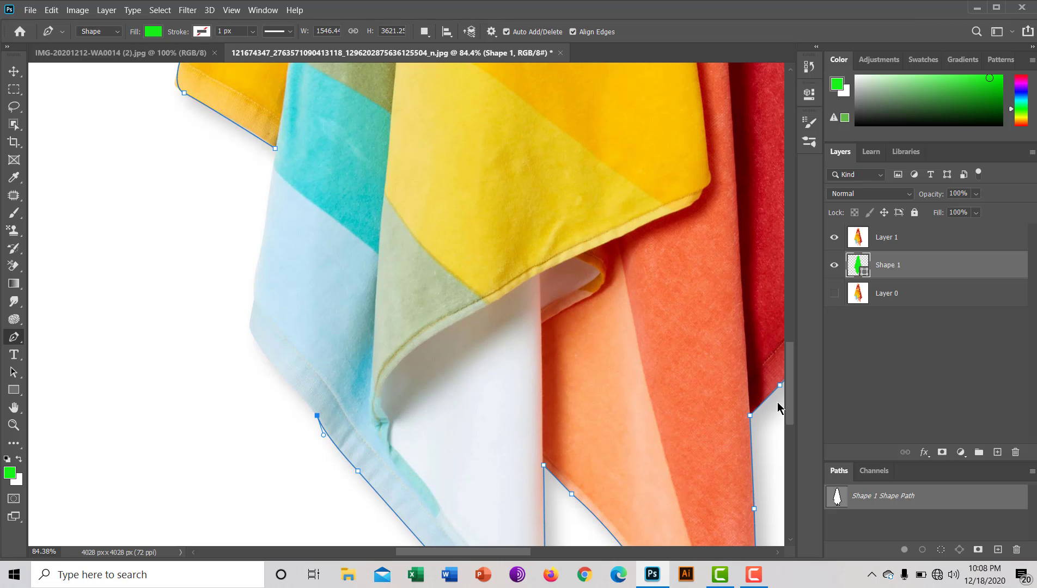
Step: Finish the outline up the left edge, close it at the start anchor, and load it as a selection
click(275, 366)
drag(249, 326, 246, 314)
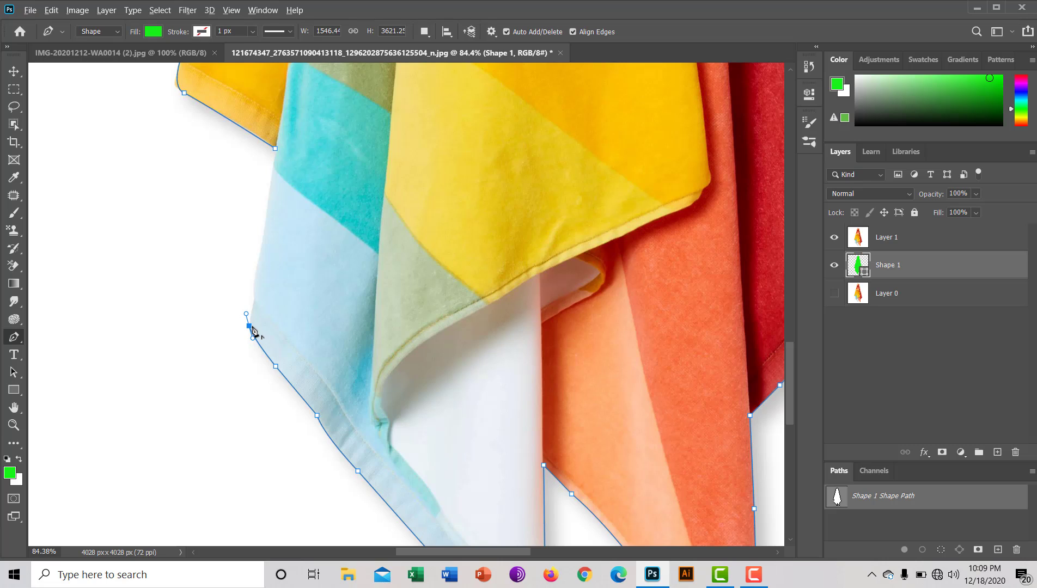
click(250, 326)
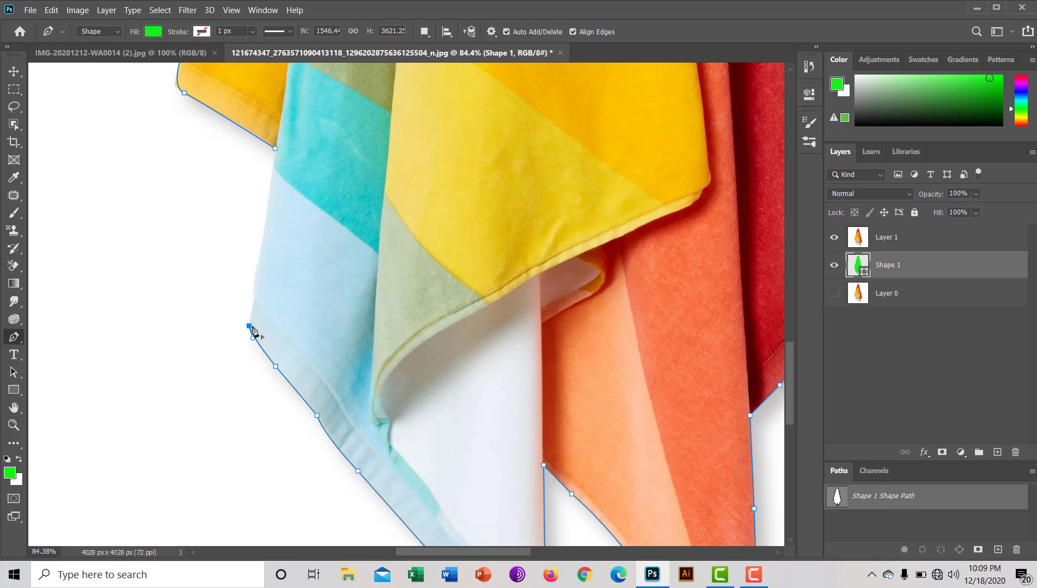
click(255, 297)
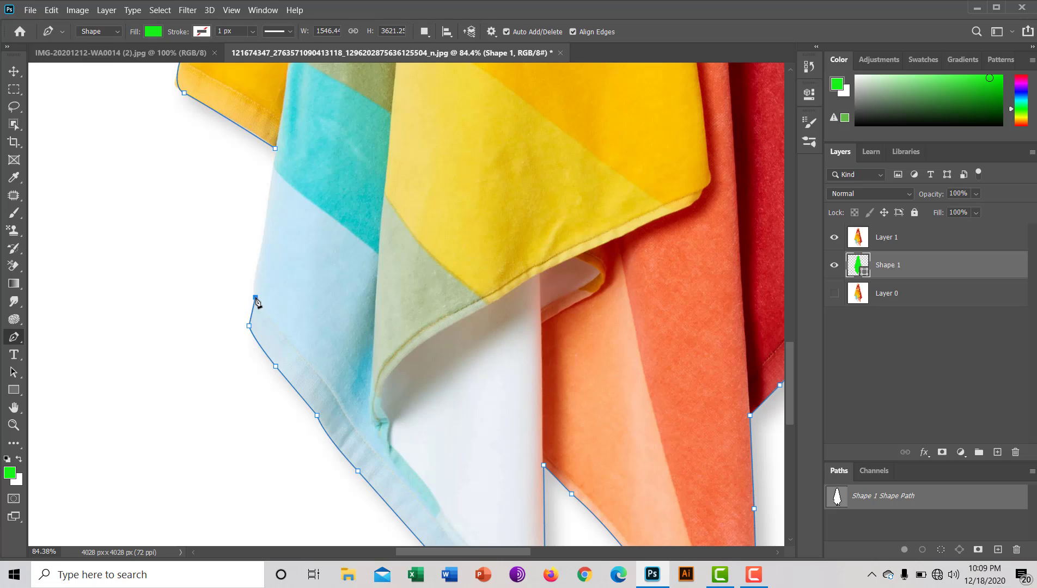
click(261, 251)
drag(262, 240, 266, 233)
alt+click(261, 251)
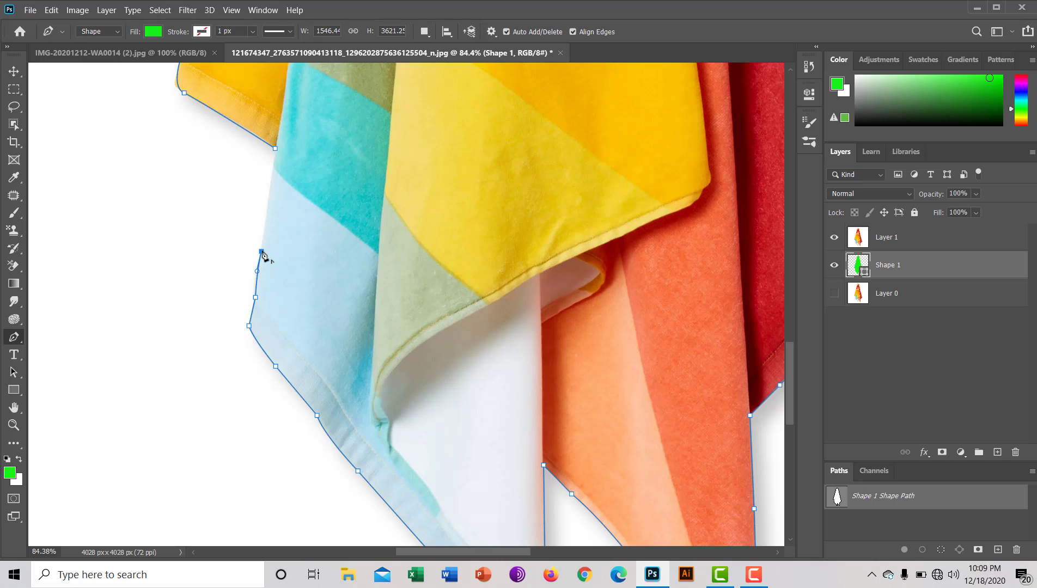
click(275, 150)
ctrl+click(836, 498)
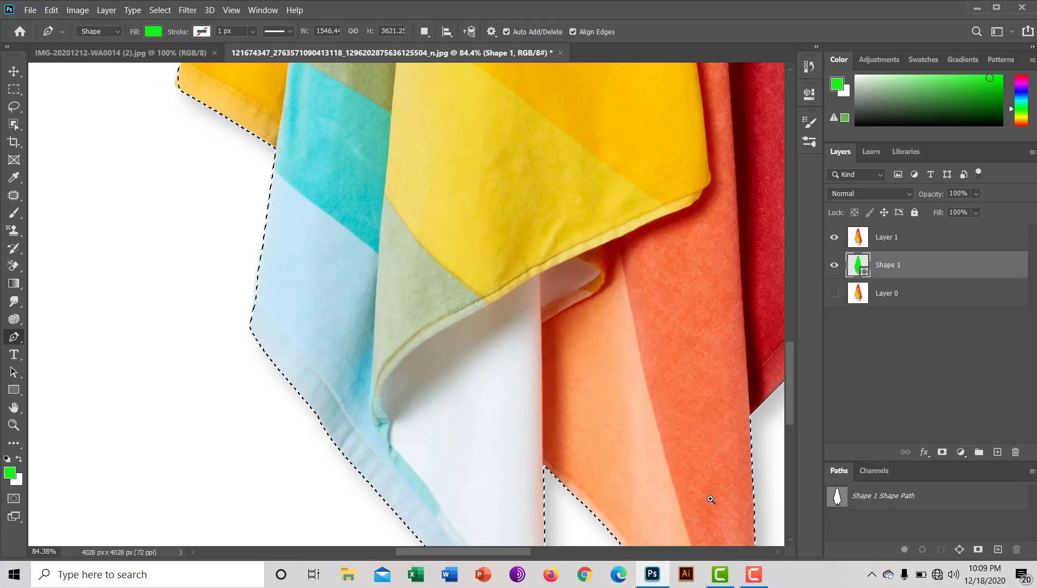
Step: Zoom out and invert the selection so it covers the white background
drag(706, 493, 646, 487)
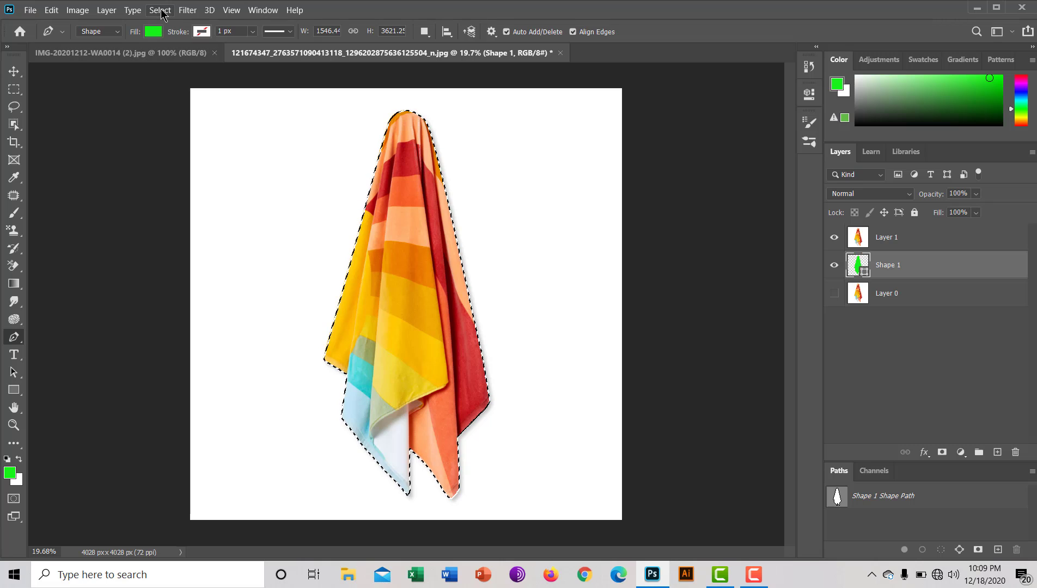
click(160, 10)
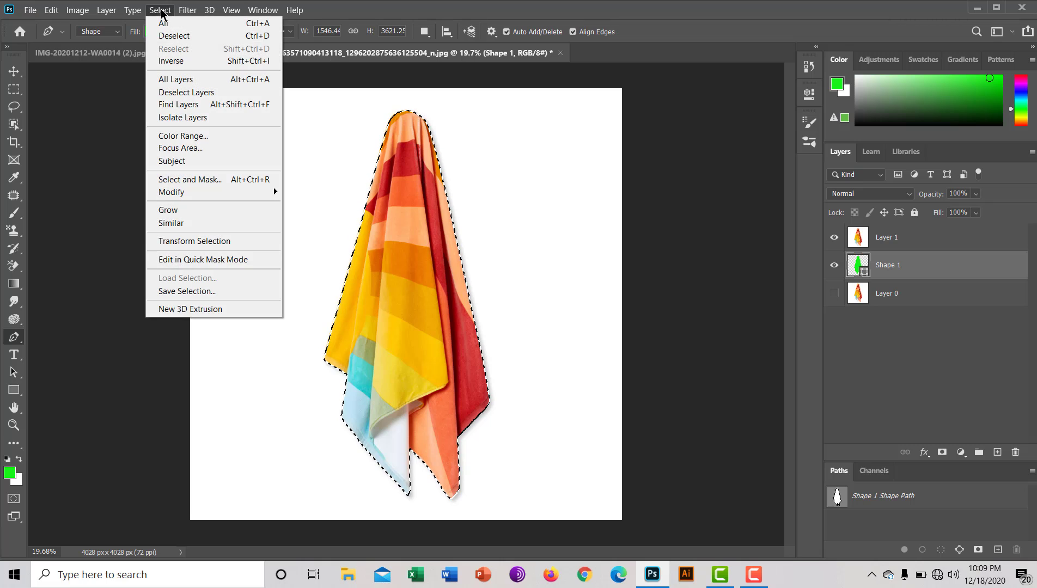
click(177, 61)
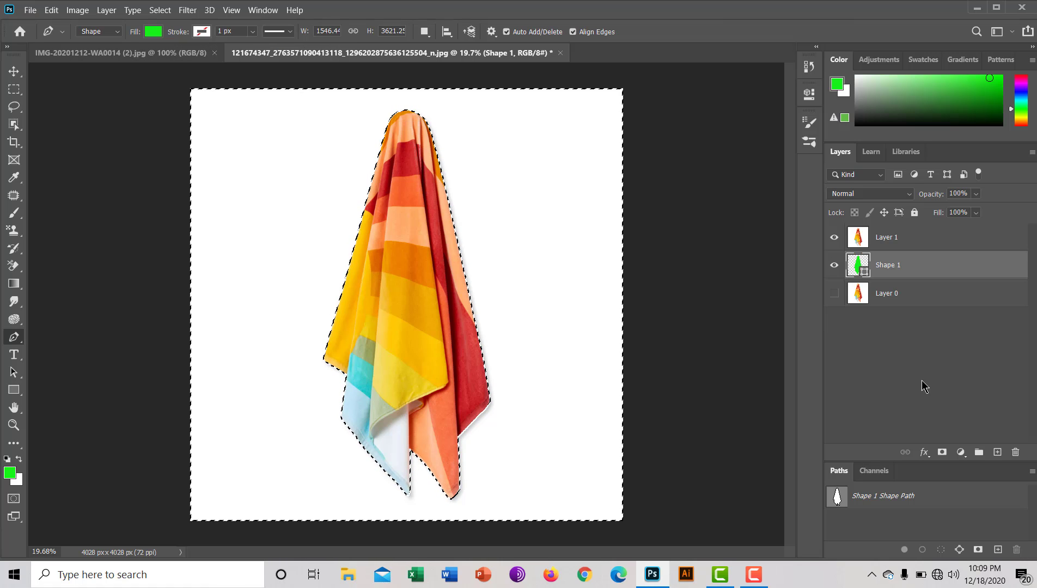
click(961, 453)
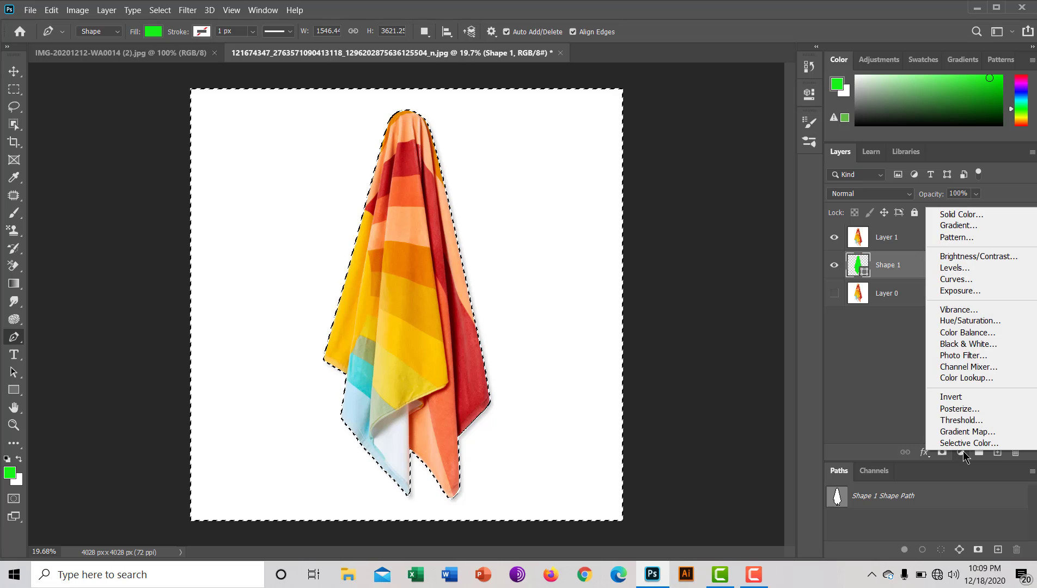
Step: Add a bright green Solid Color fill layer, masked to the background, beneath Layer 1
click(964, 214)
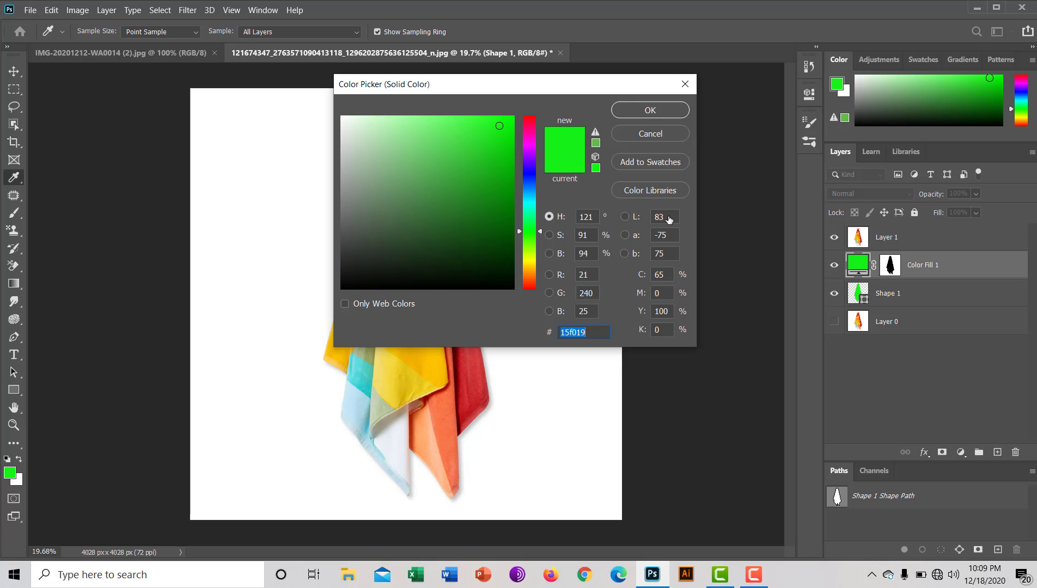
drag(505, 131, 507, 127)
click(627, 109)
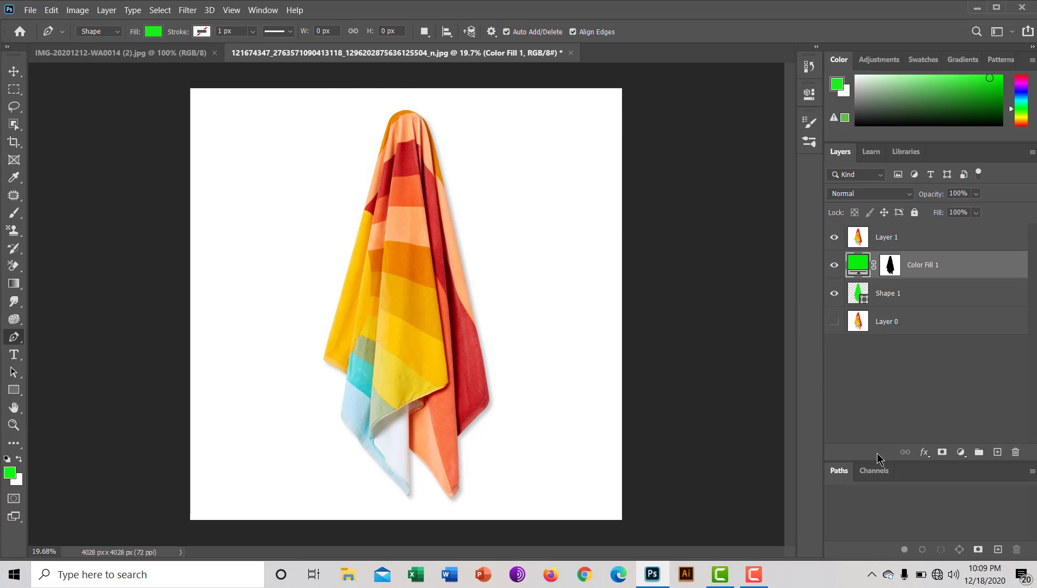
Step: Load Shape 1's outline and invert it to the background; Shape 1 is deleted then restored
click(853, 300)
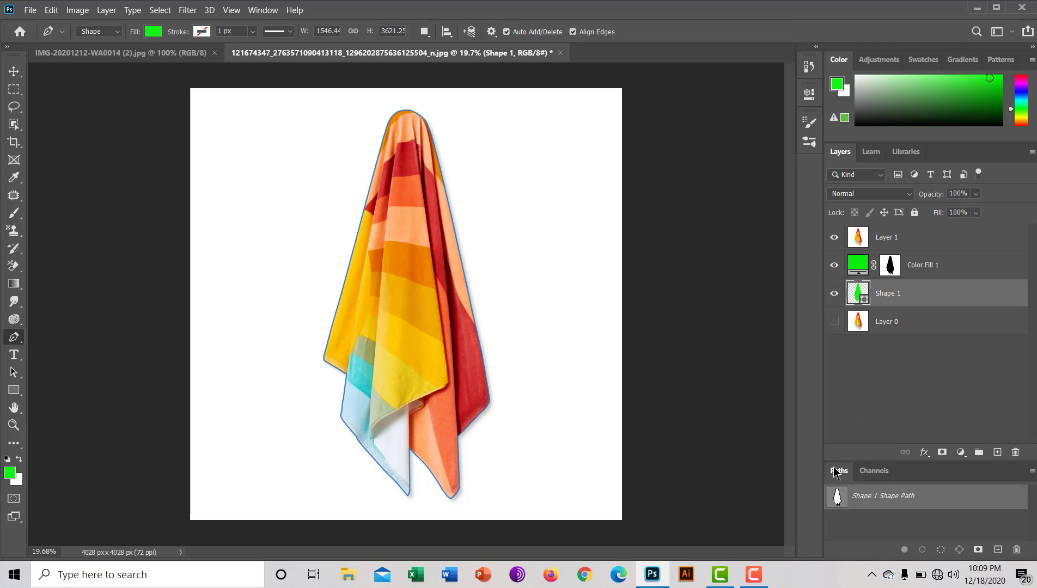
ctrl+click(836, 496)
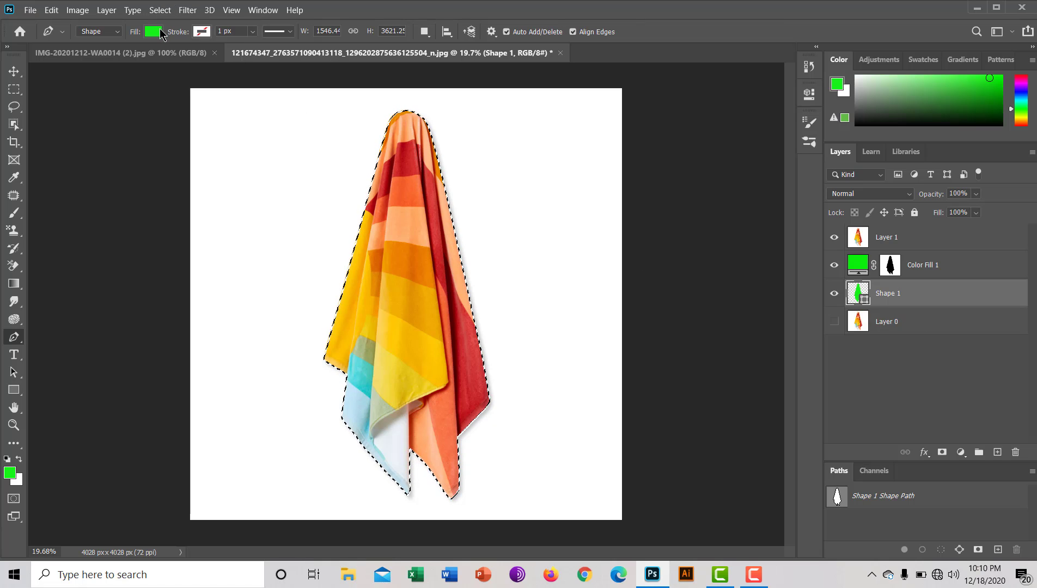
click(160, 10)
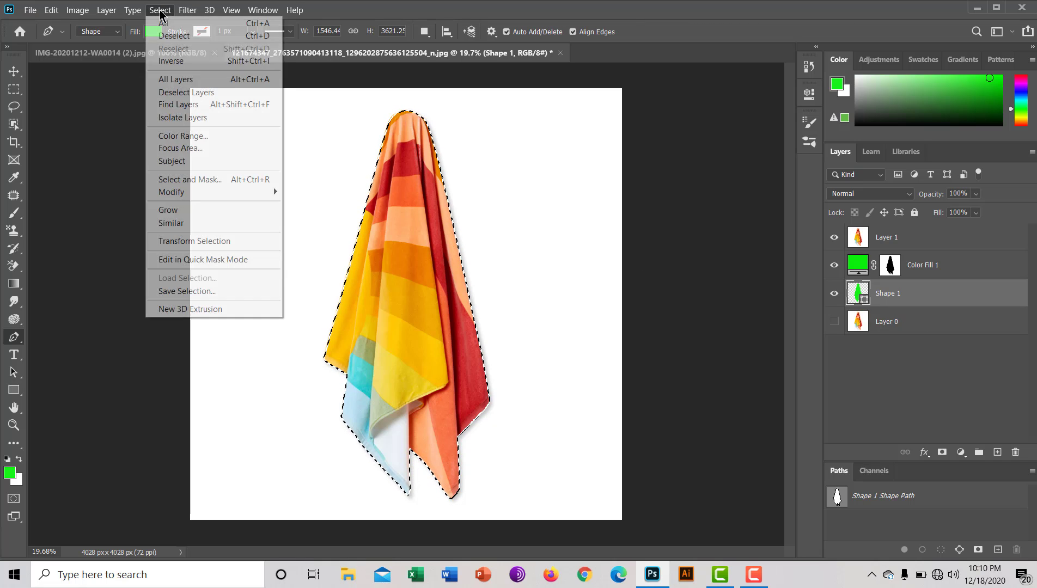
click(173, 60)
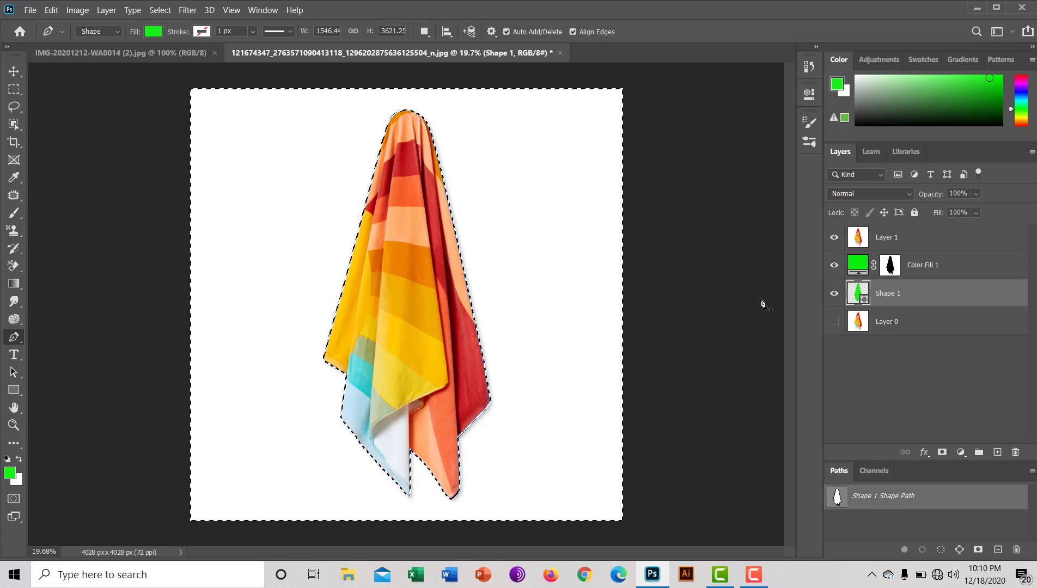
key(Delete)
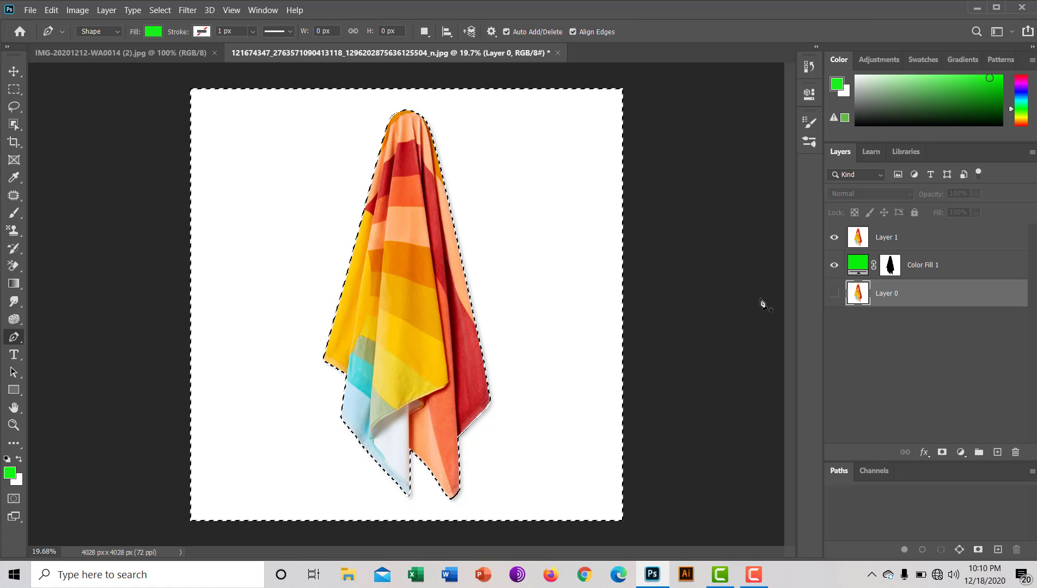
key(ctrl+z)
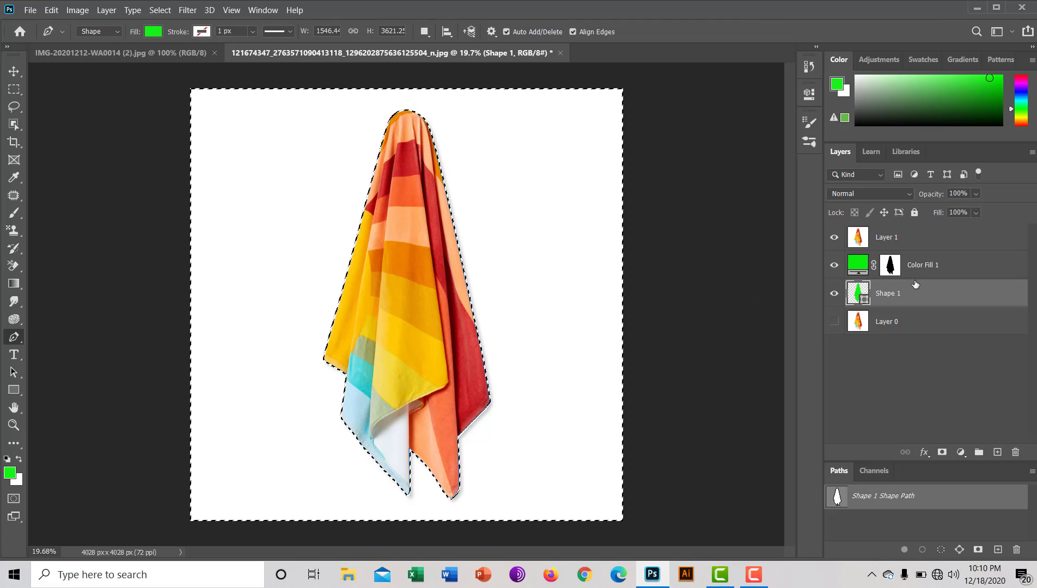
Step: Clear the white background from Layer 1, leaving the towel on transparency
click(862, 240)
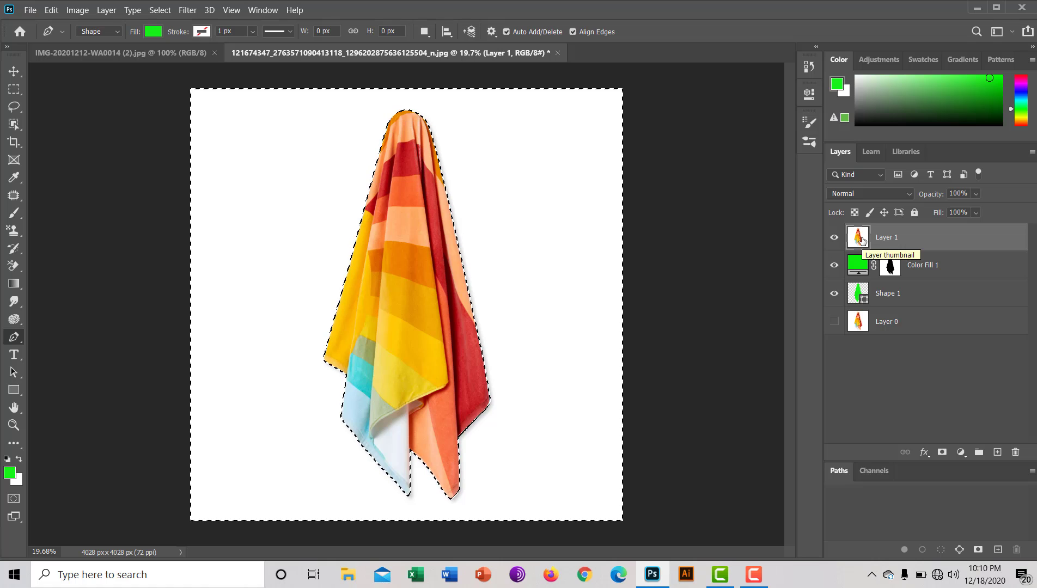
key(Delete)
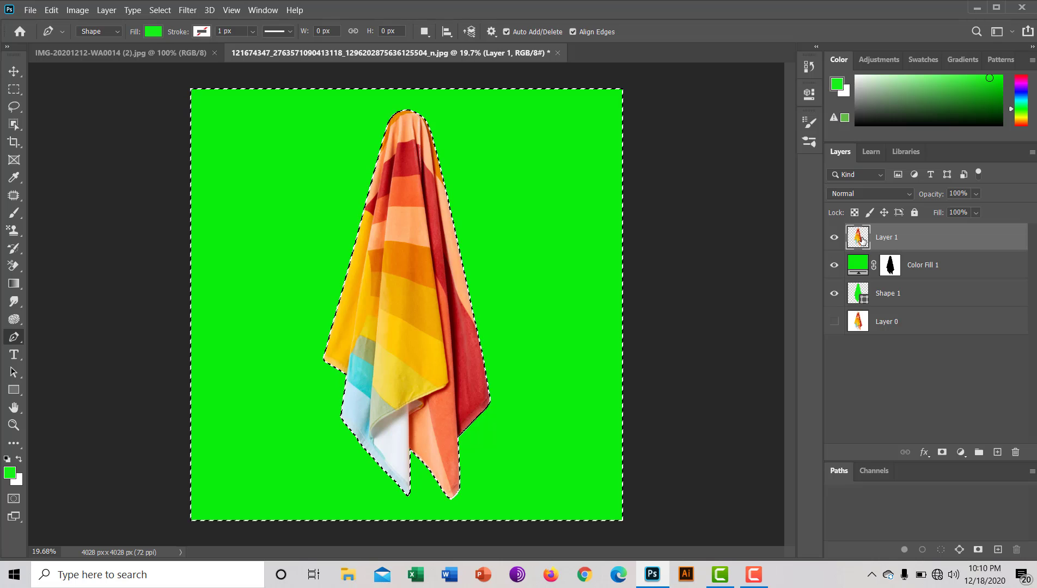
key(ctrl+z)
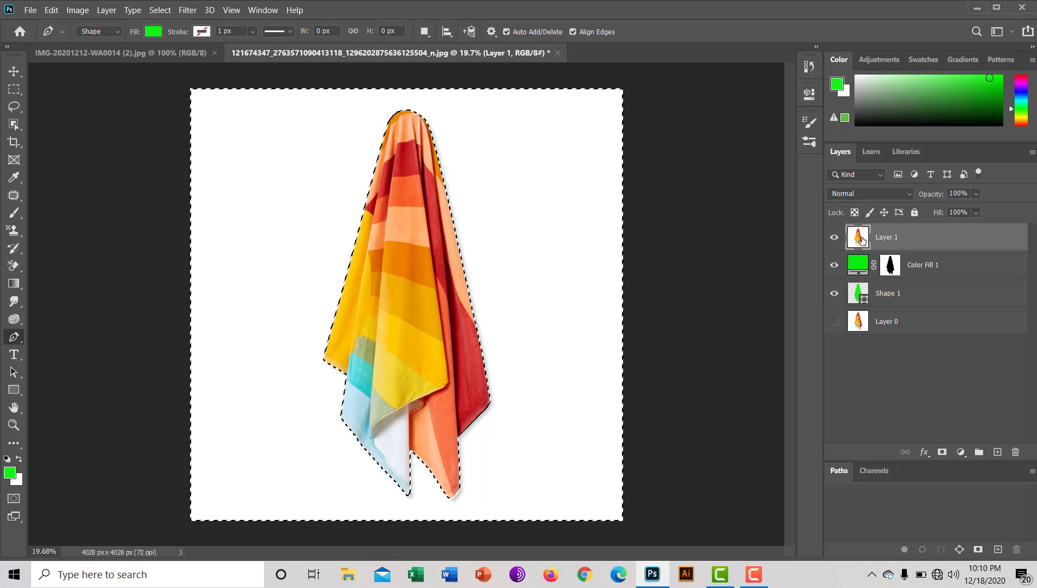
ctrl+click(861, 239)
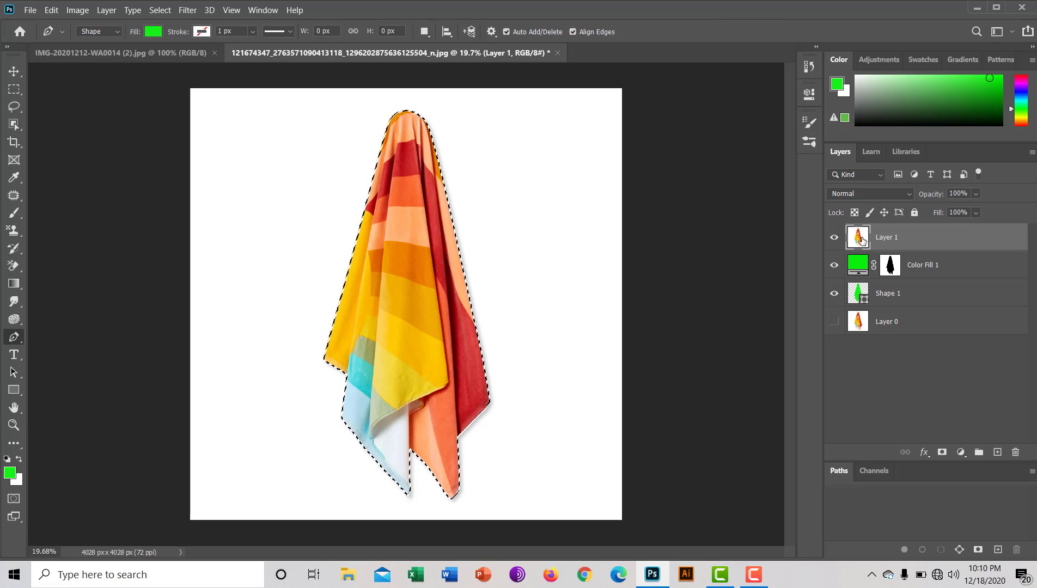
key(Delete)
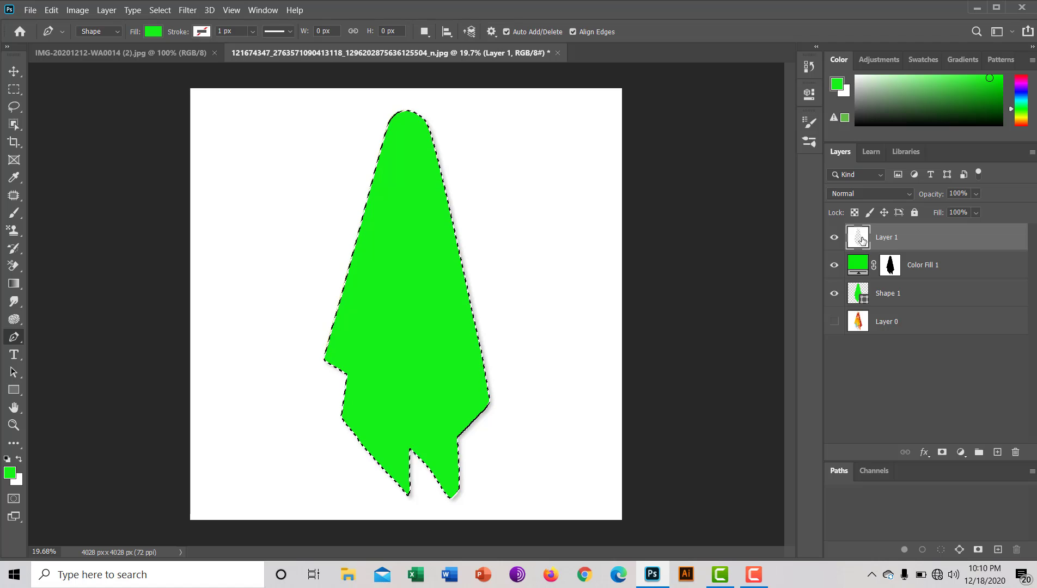
key(ctrl+z)
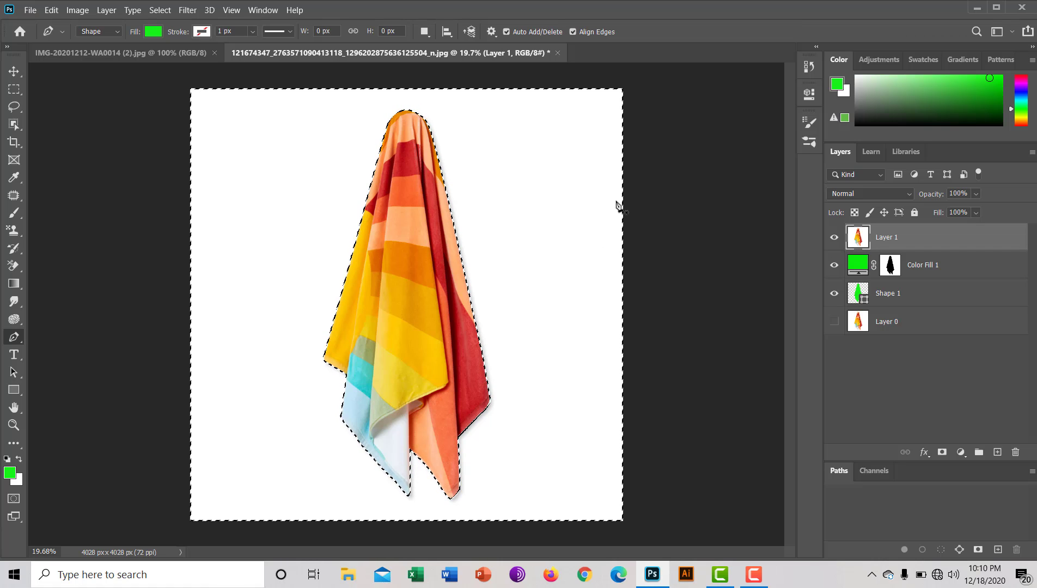
key(Delete)
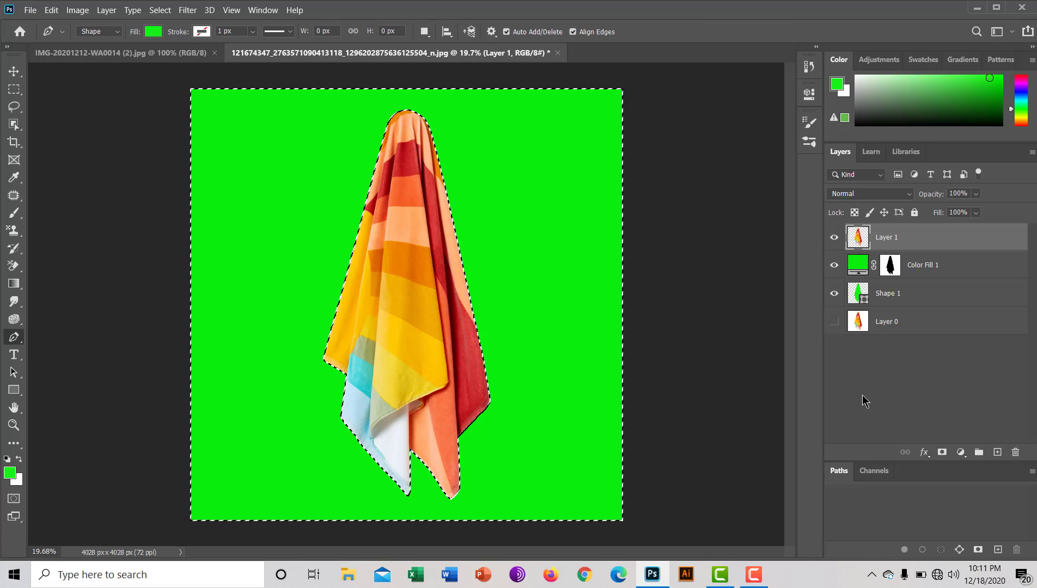
Step: Hide Color Fill 1, deselect, and add an empty Layer 2 on top
click(835, 265)
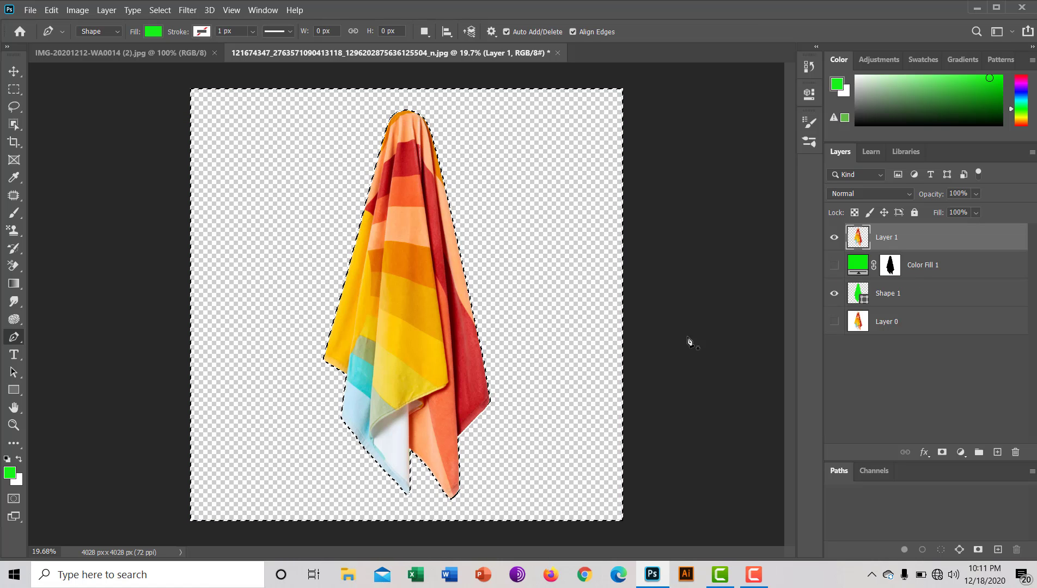
key(ctrl+d)
key(ctrl+shift+alt+n)
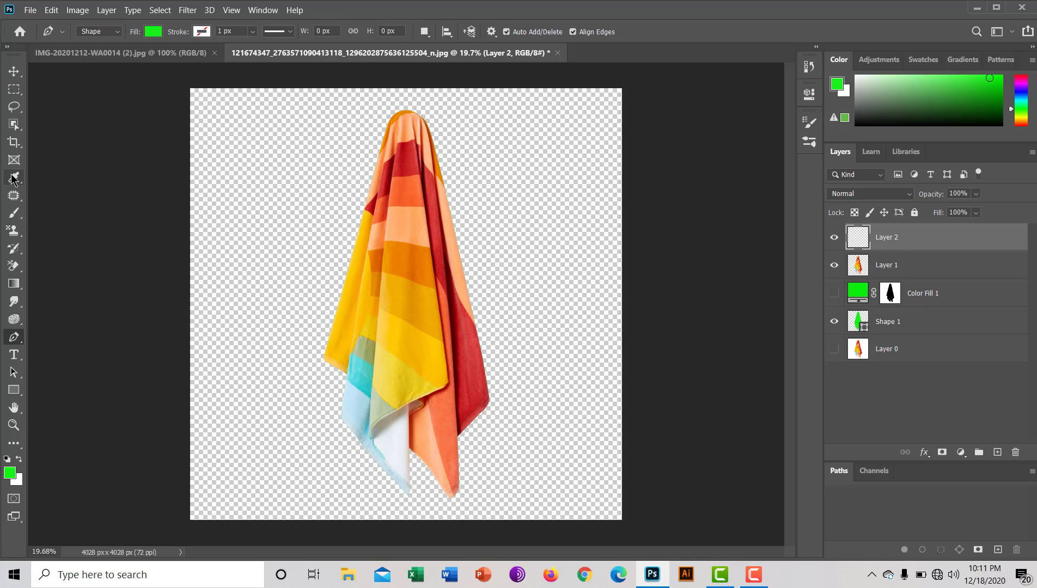
Step: With the Gradient tool, try the peach gradient from the Pinks group
click(15, 289)
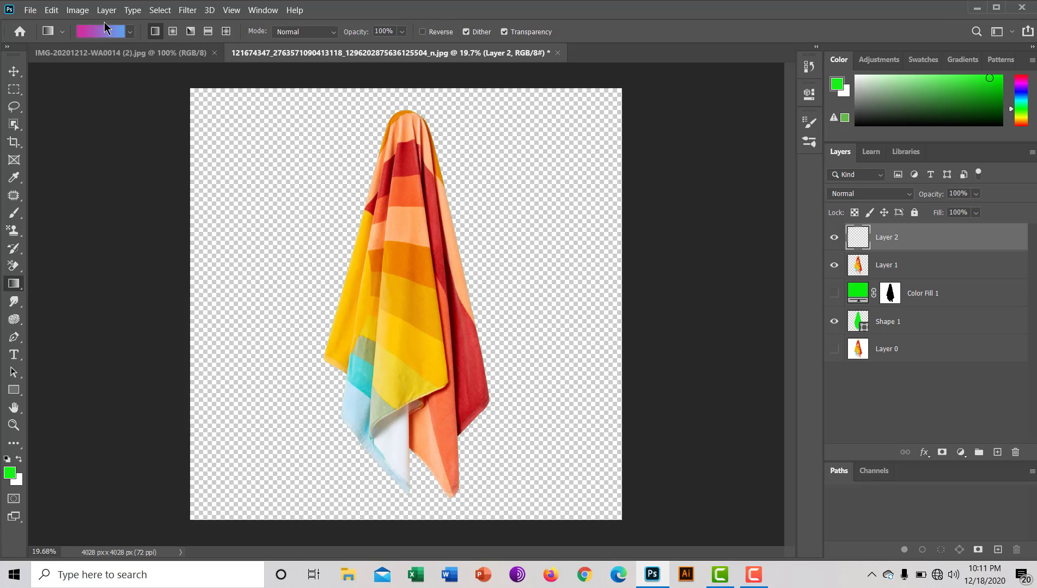
click(130, 33)
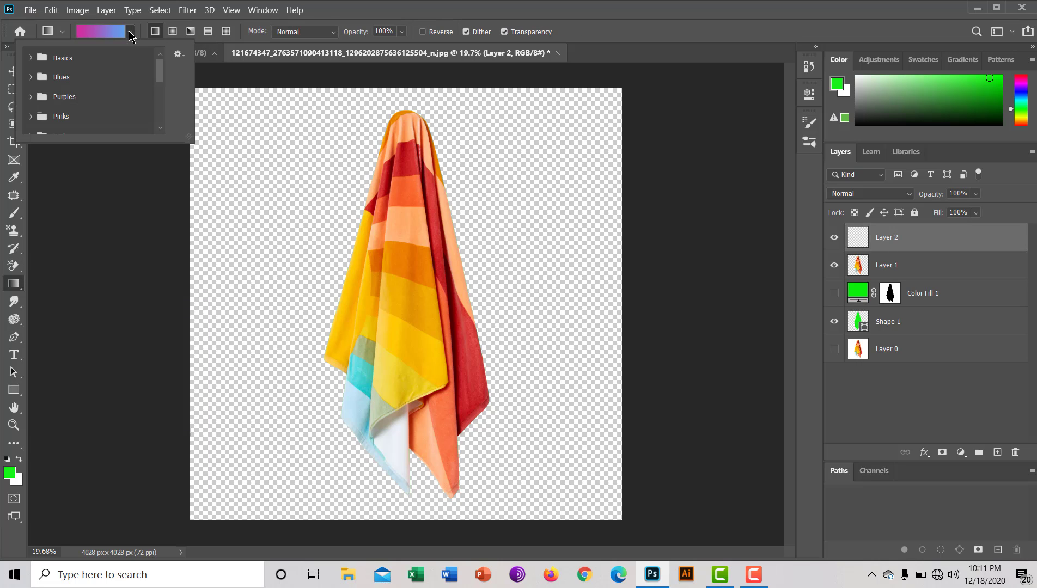
click(32, 118)
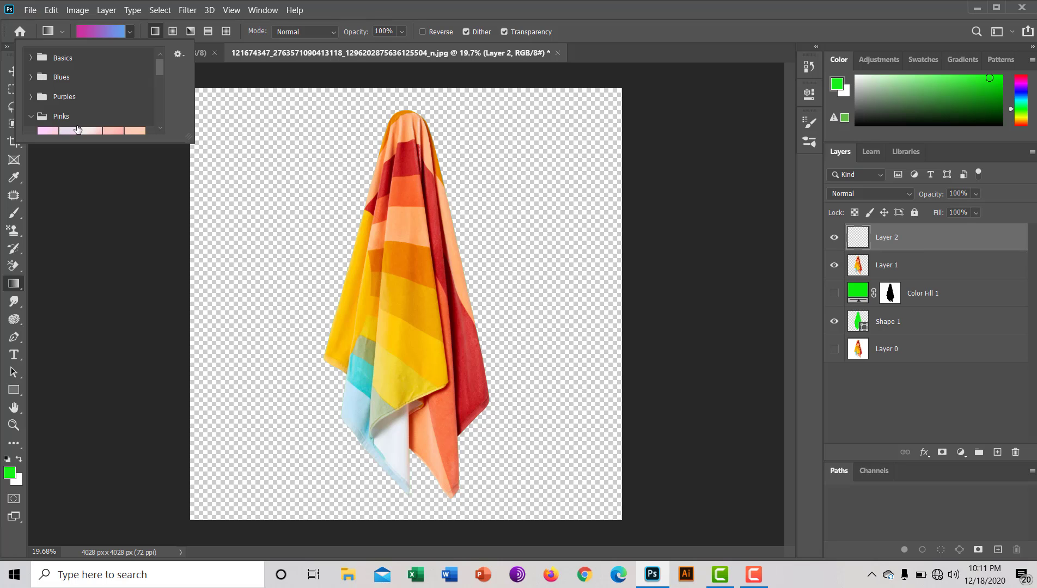
click(126, 132)
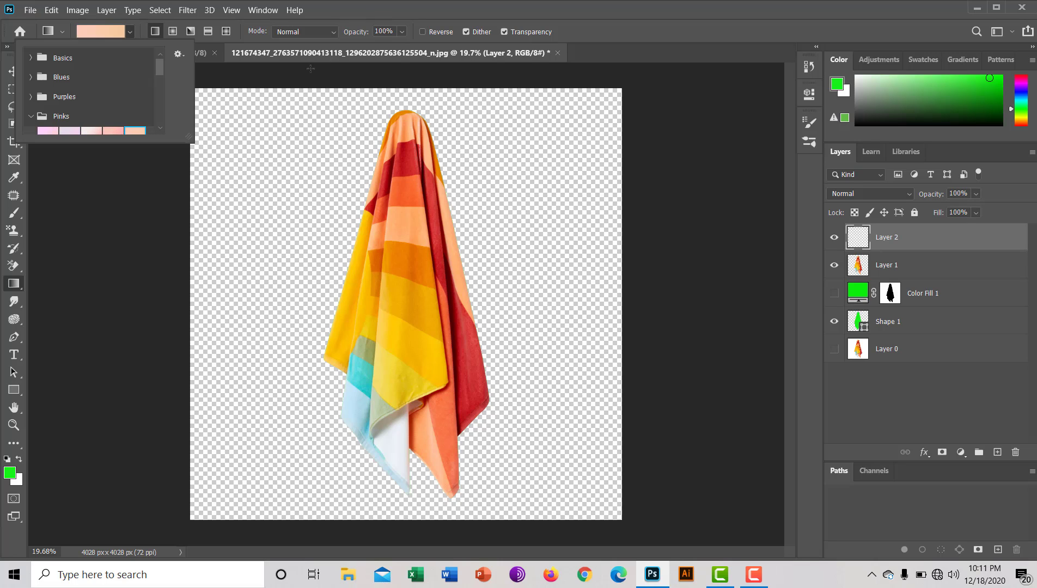
click(688, 103)
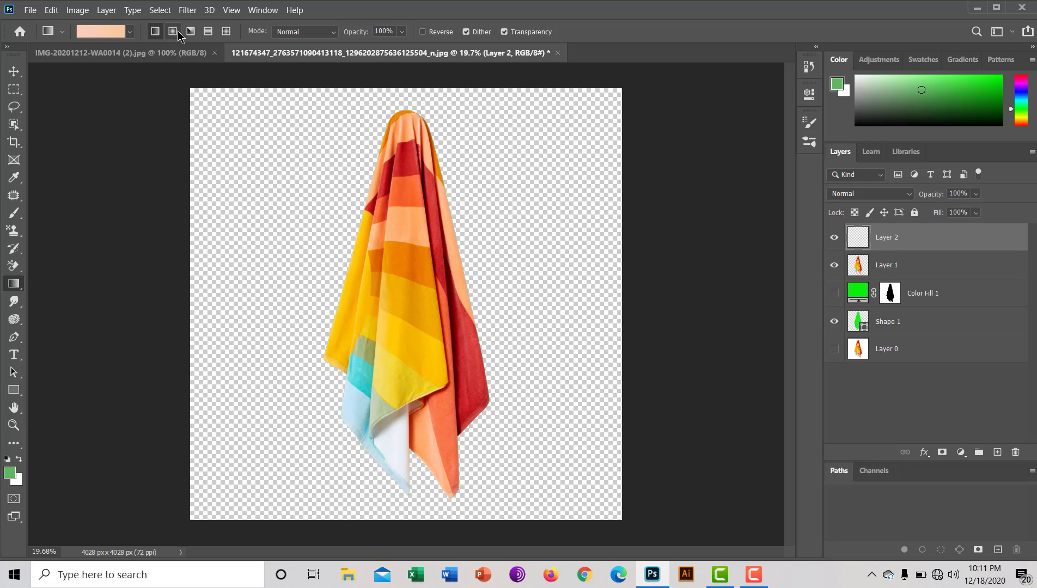
Step: Apply the Circular Rainbow tool preset and review its stops in the Gradient Editor
click(63, 36)
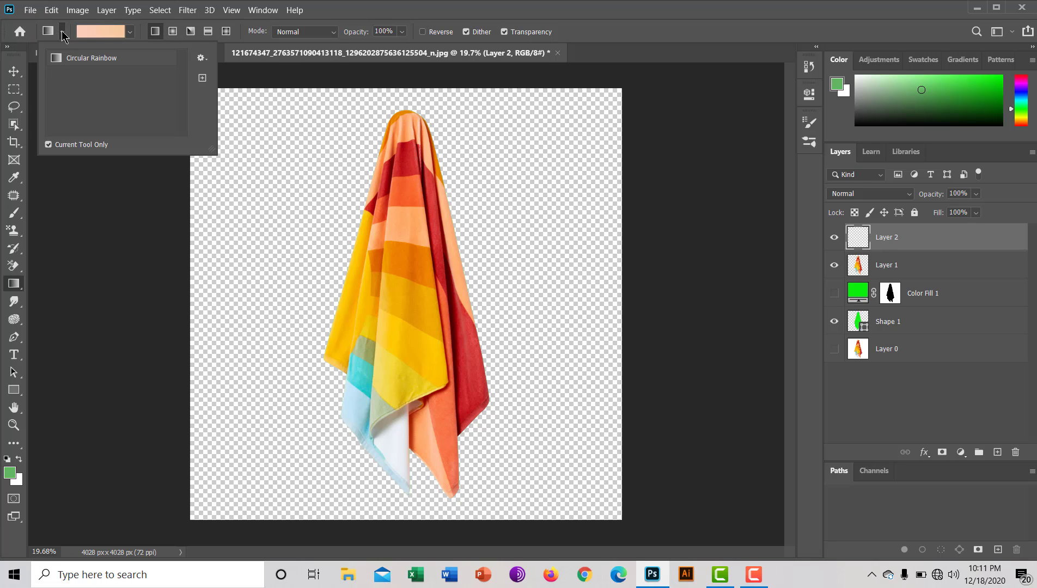
click(61, 60)
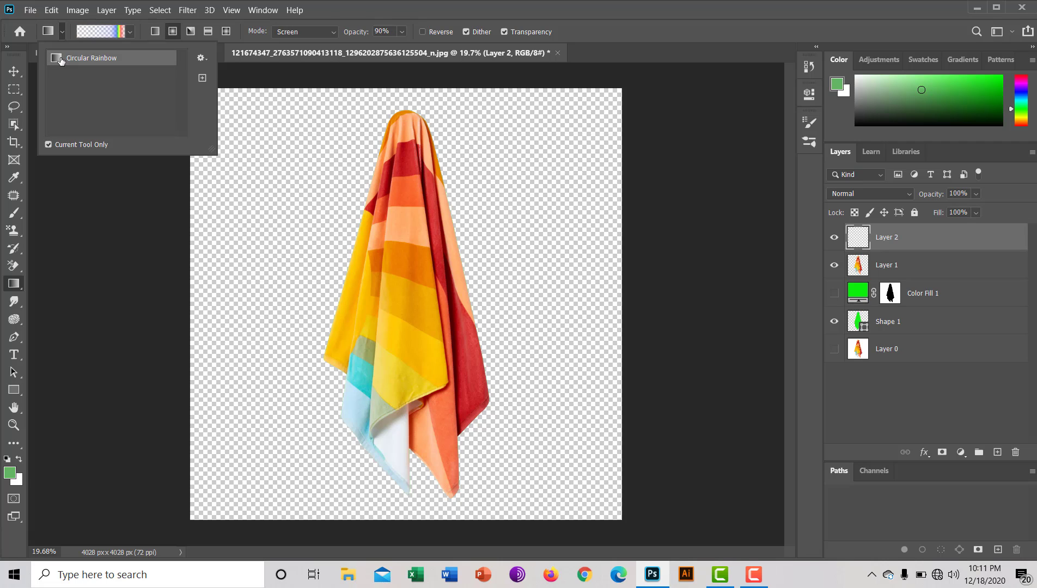
click(120, 33)
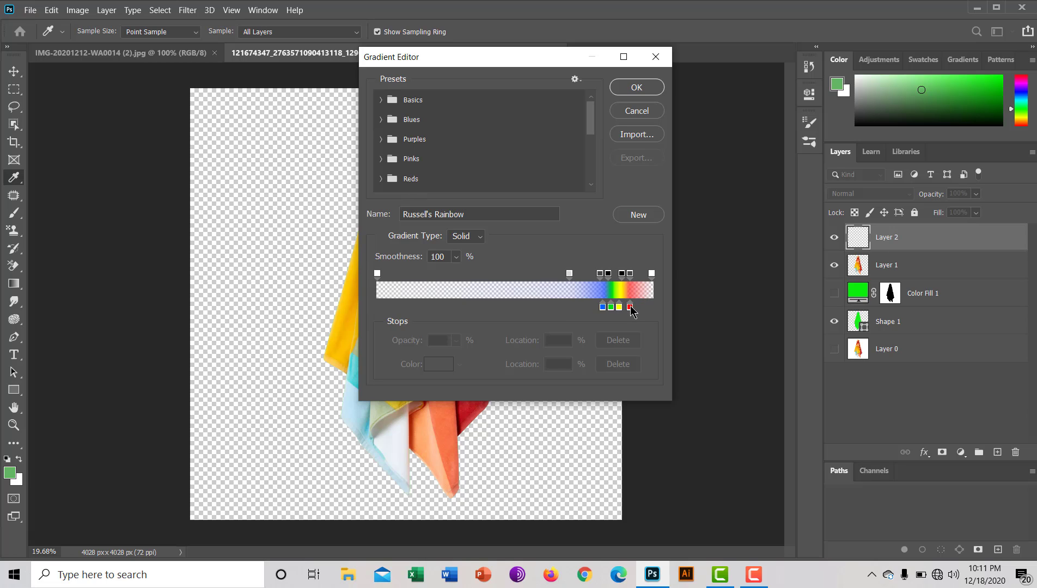
click(629, 308)
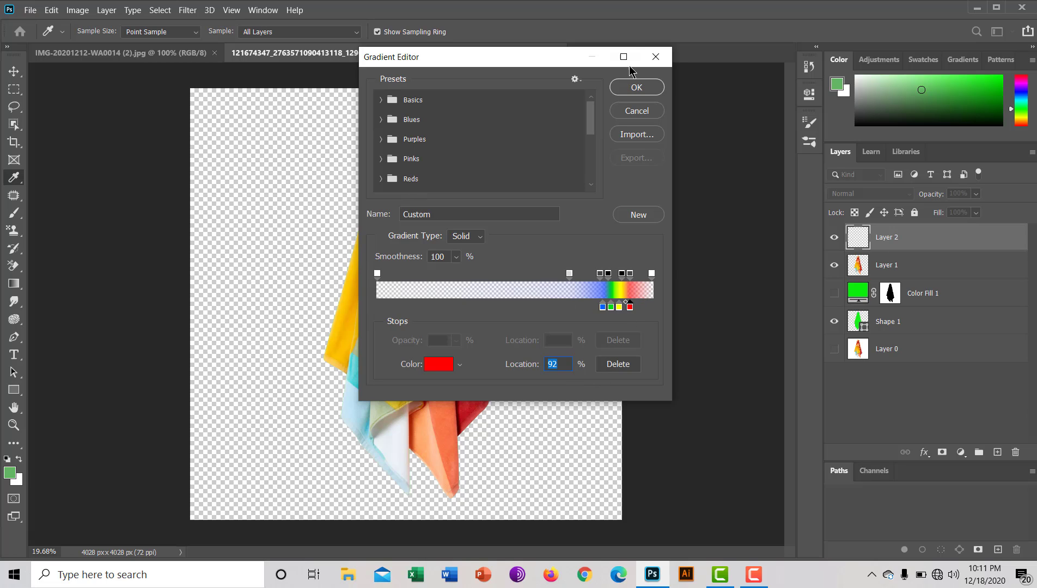
click(636, 87)
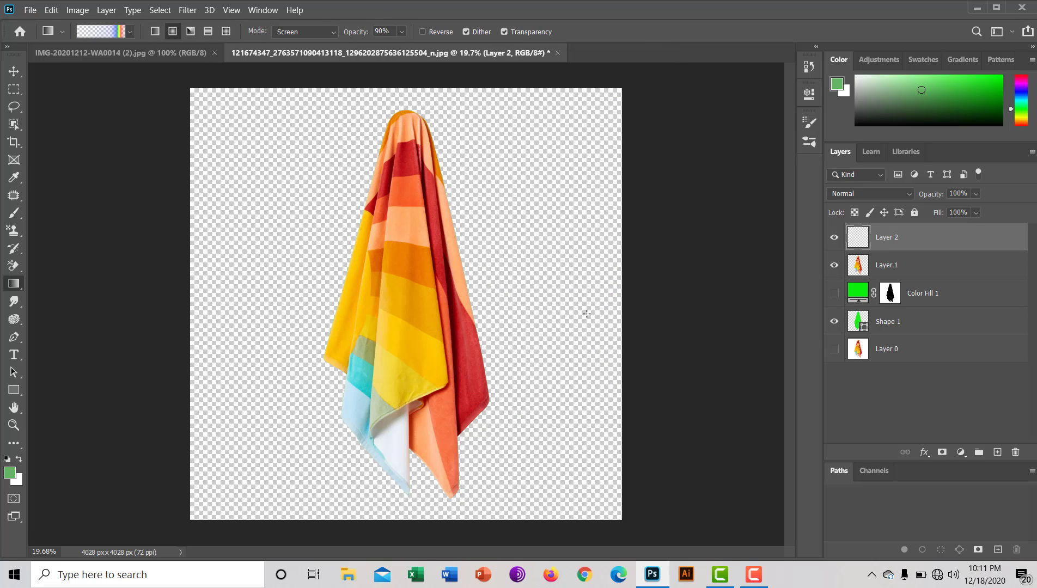
Step: Paint a radial rainbow ring on Layer 2 from near the right edge, then reposition it
drag(587, 314, 345, 314)
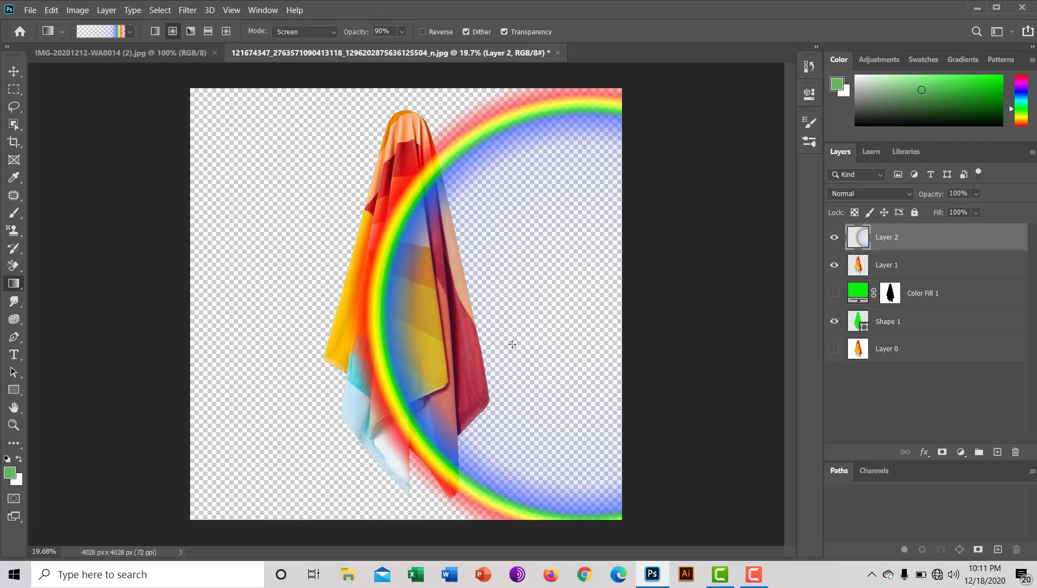
click(14, 71)
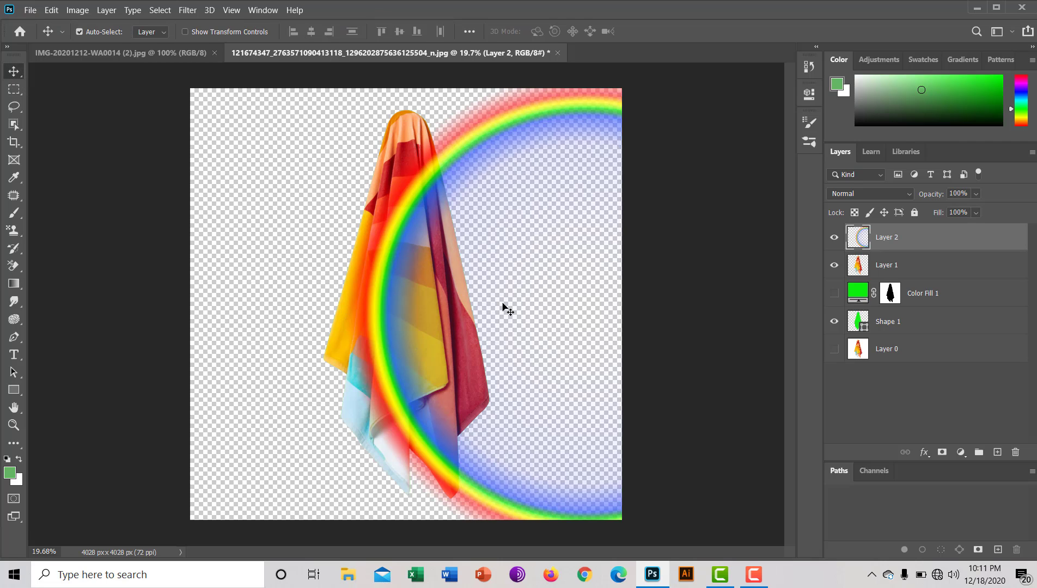
drag(503, 306, 378, 301)
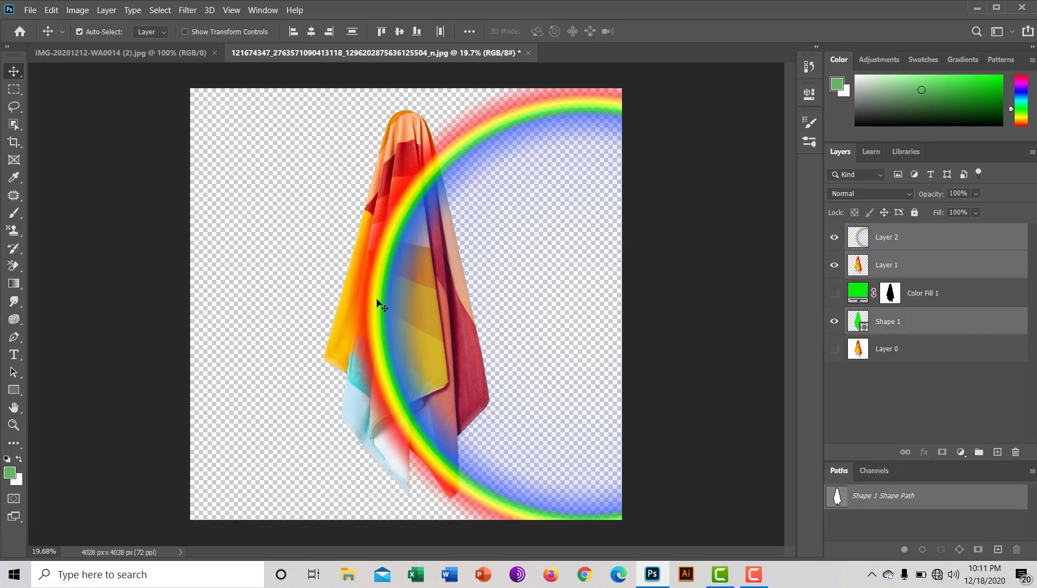
click(863, 241)
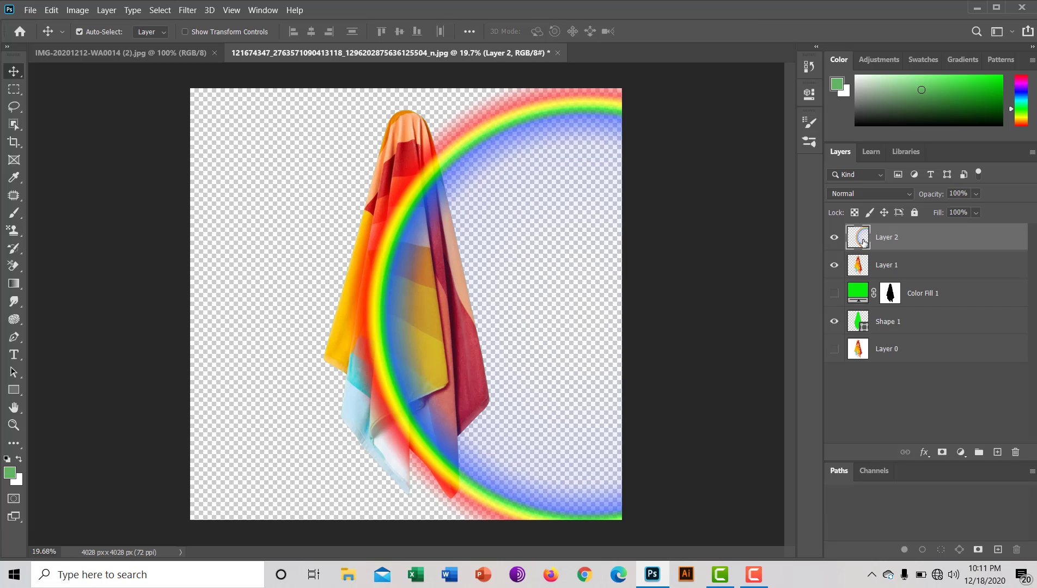
drag(556, 367, 460, 365)
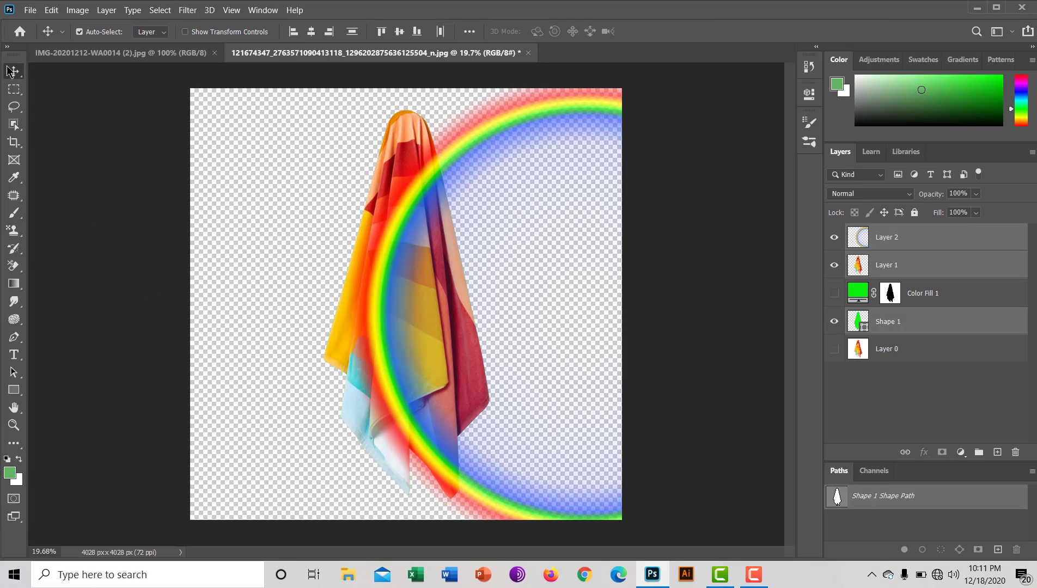
click(881, 246)
Step: Delete Layer 2, duplicate Layer 1, and sweep a light Blues gradient across the copy
key(Delete)
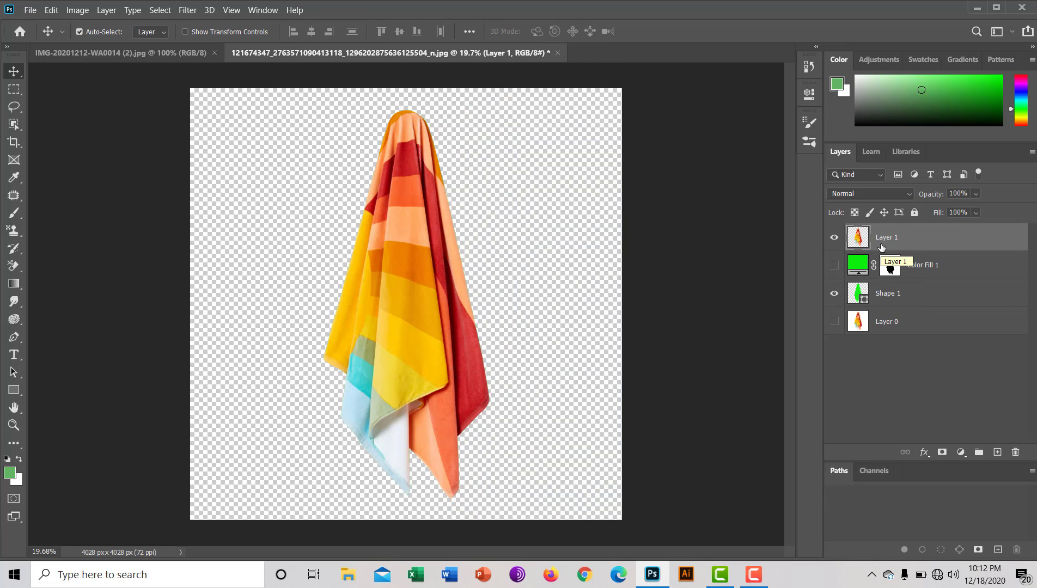
key(ctrl+j)
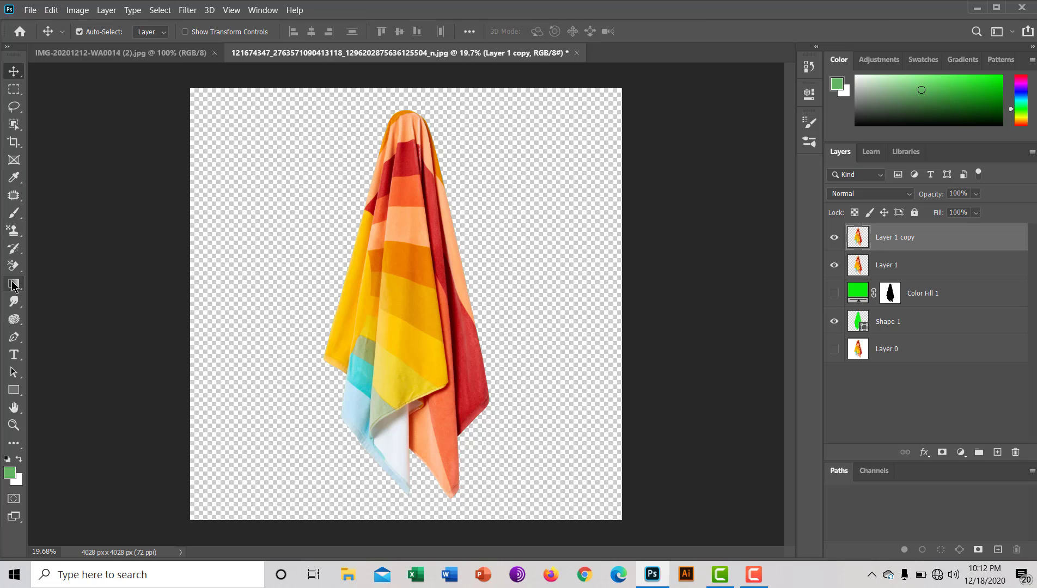
click(14, 283)
click(62, 32)
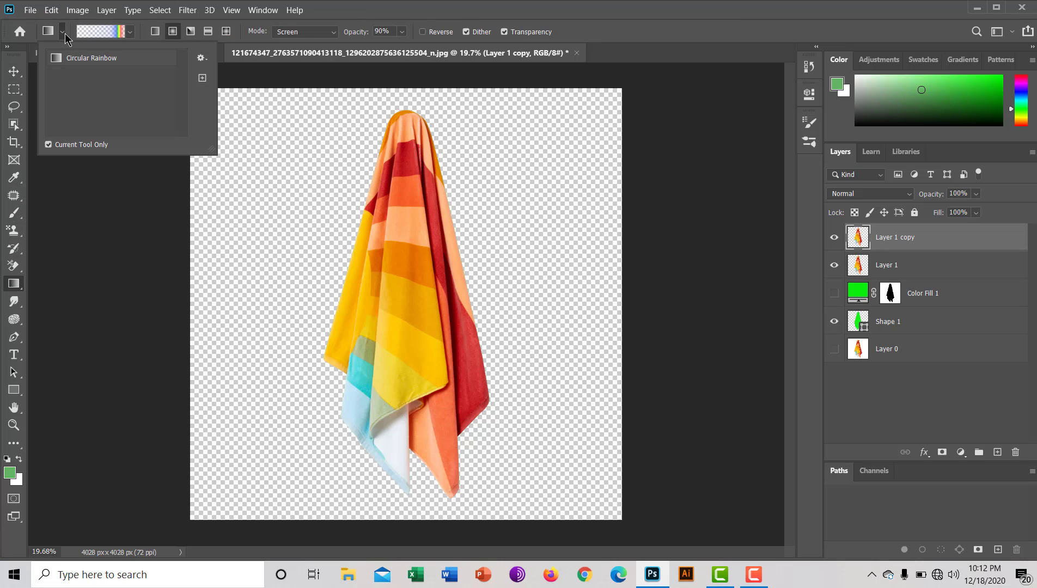
click(129, 34)
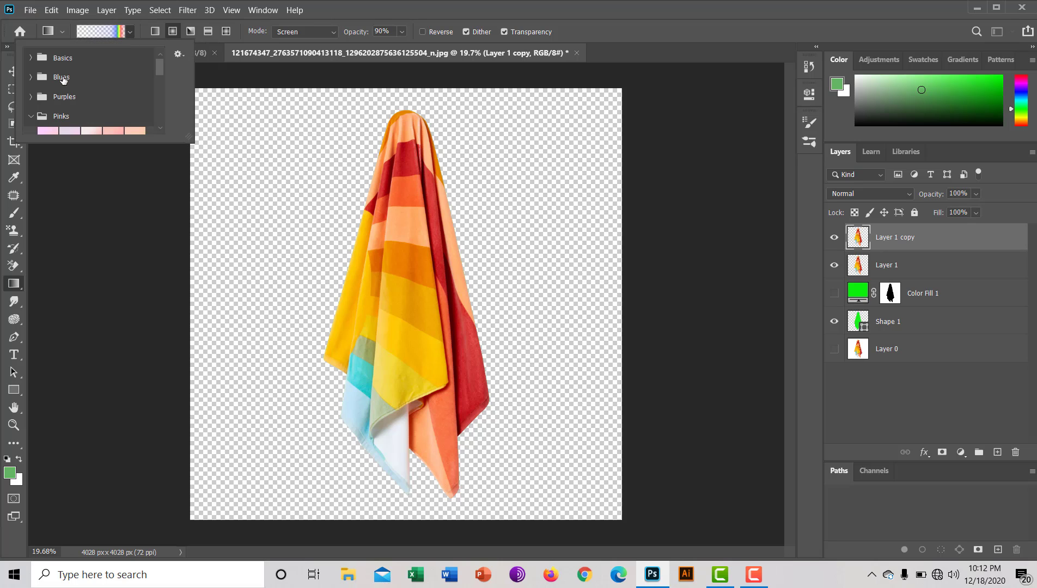
click(32, 77)
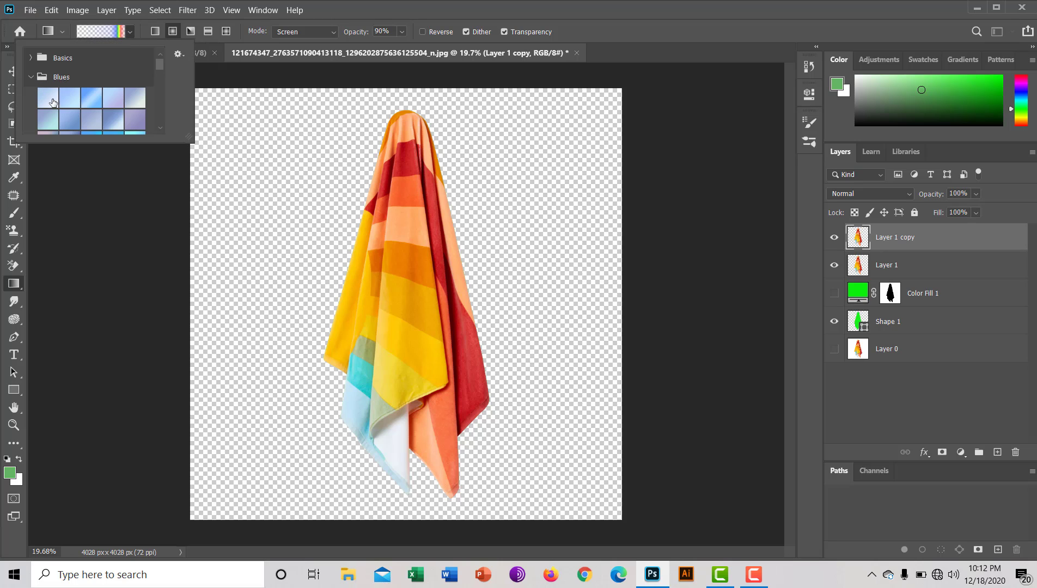
click(92, 92)
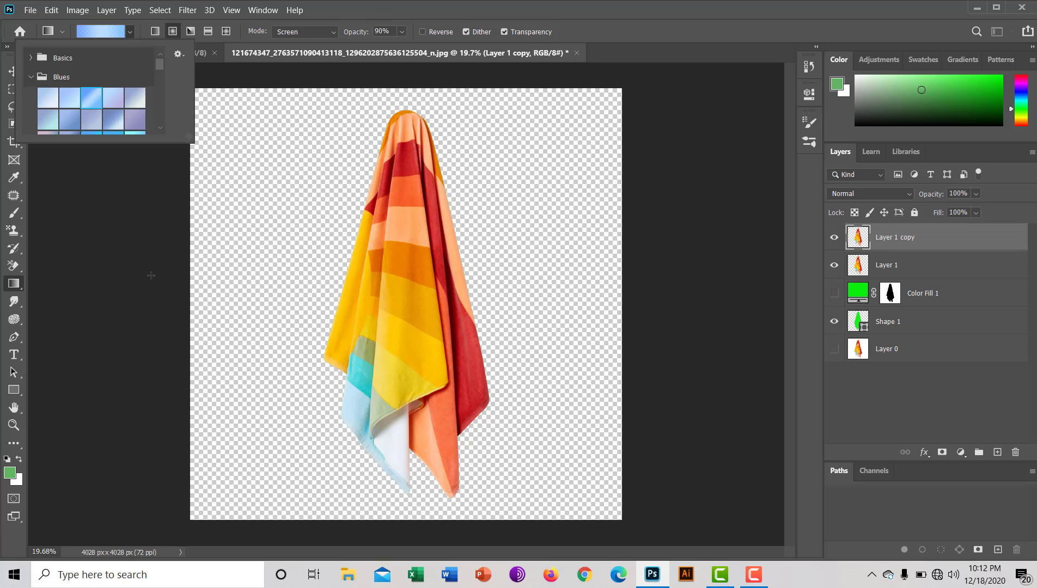
click(170, 247)
drag(174, 244, 636, 247)
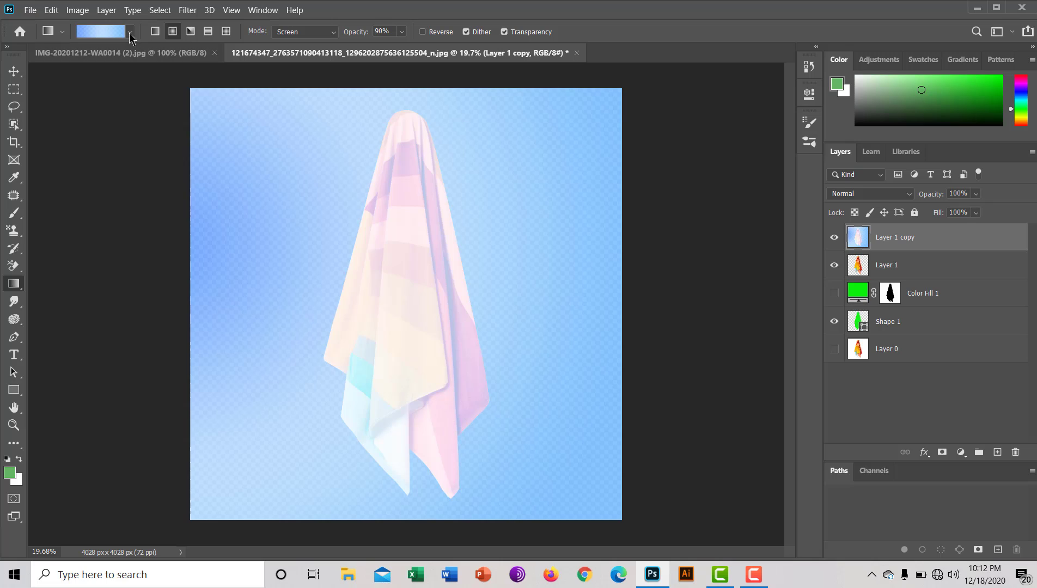
Step: Drag the third Reds gradient preset across Layer 1 copy for a pink-to-lavender wash
click(130, 32)
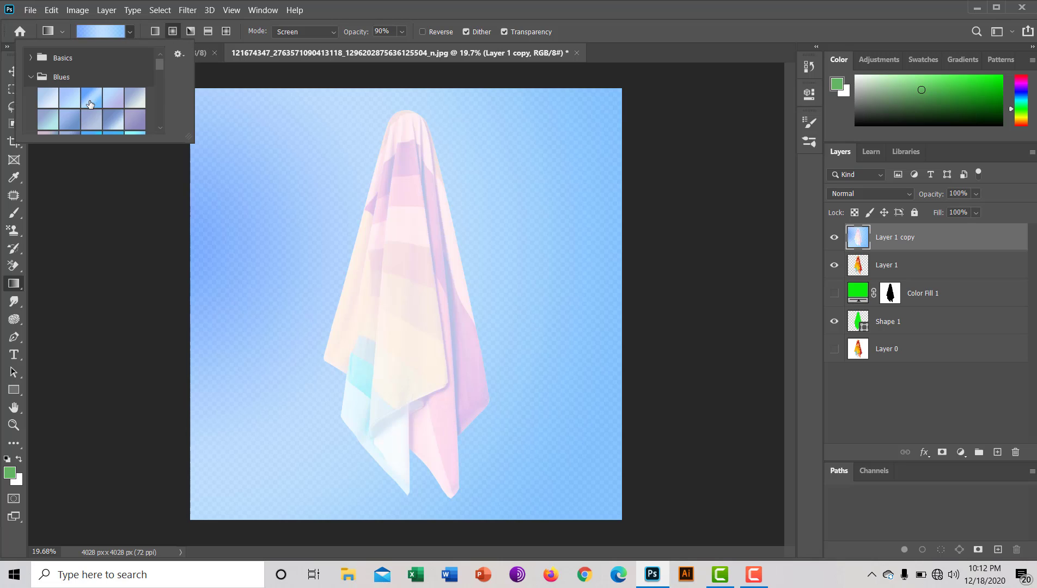
click(31, 77)
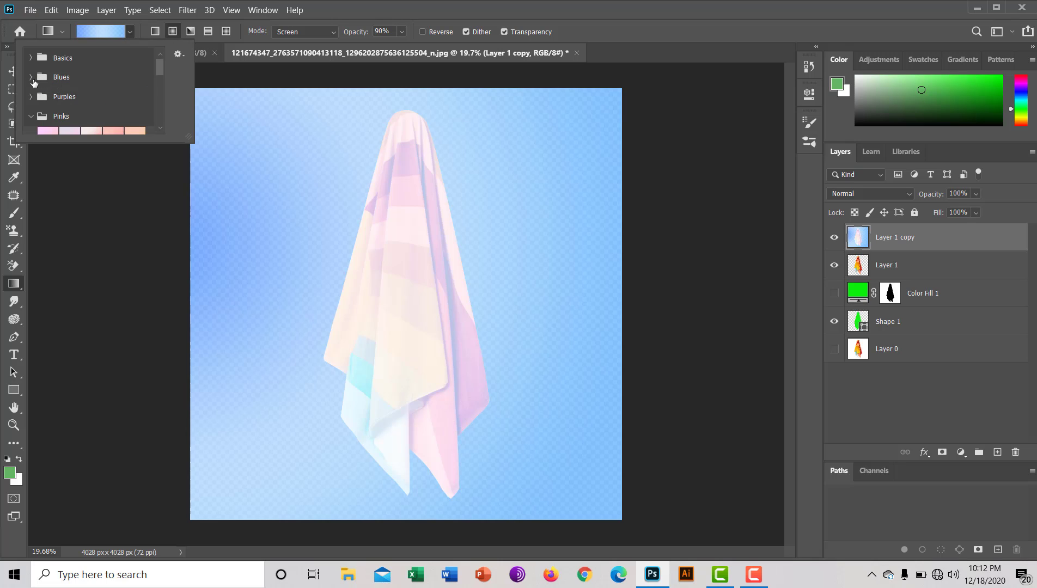
click(31, 78)
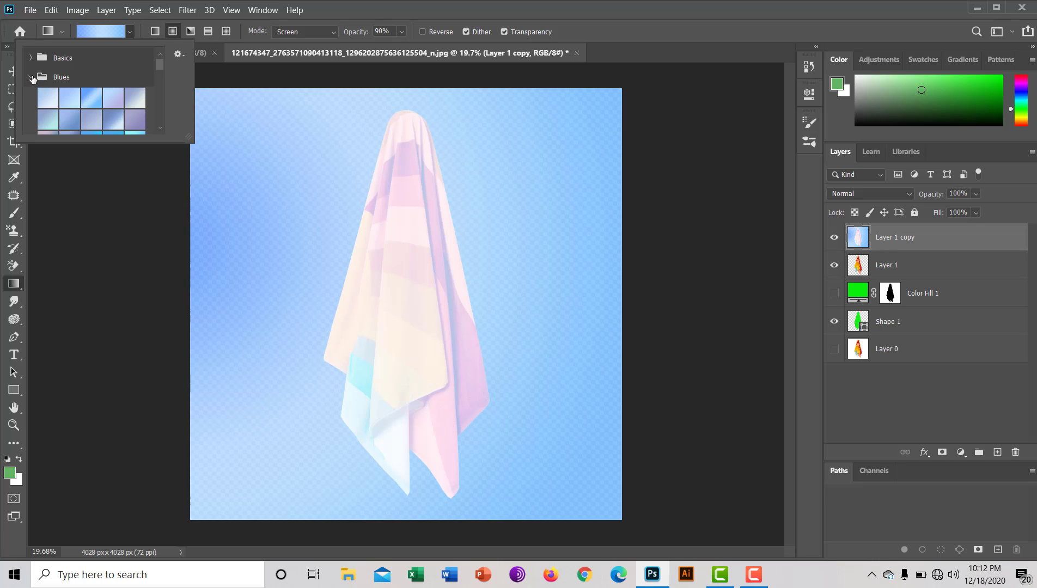
click(39, 78)
drag(160, 66, 163, 99)
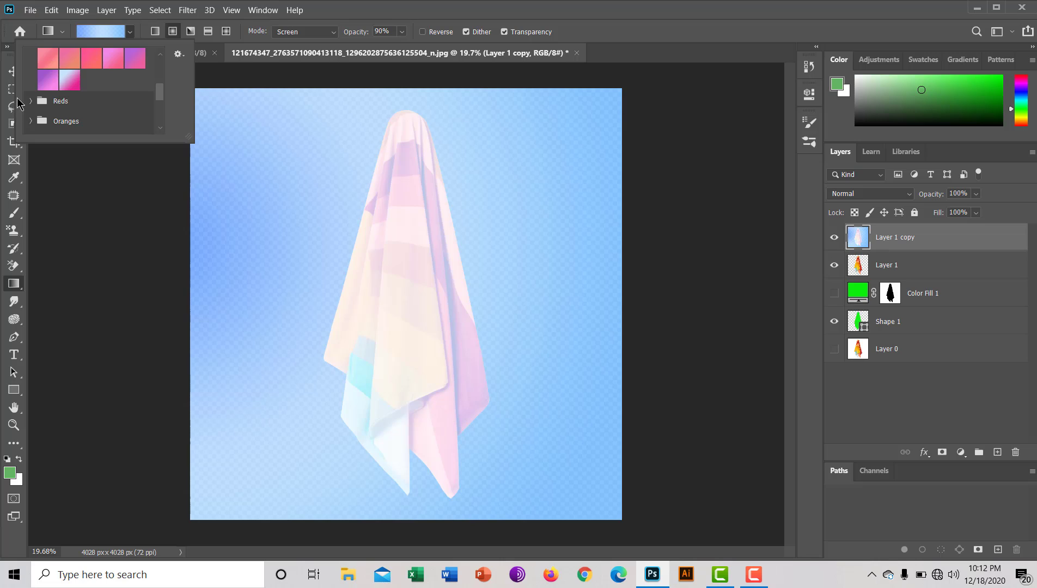
click(32, 101)
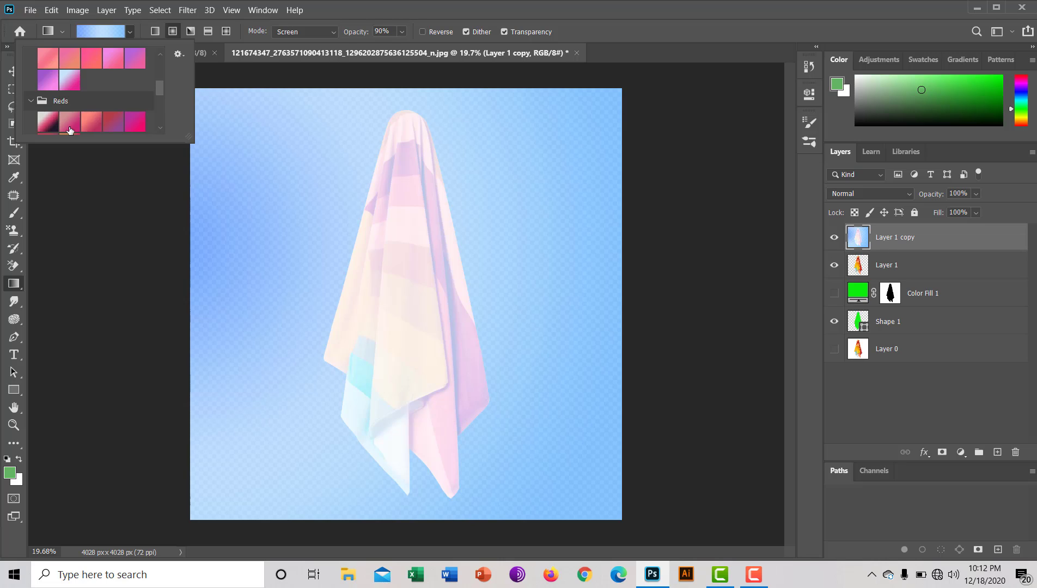
click(90, 124)
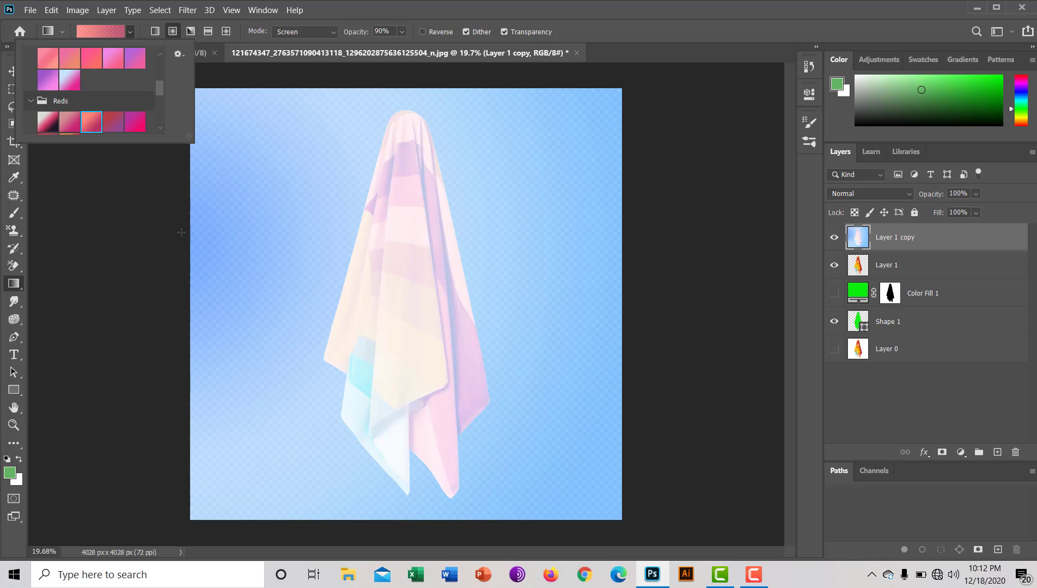
drag(190, 248, 605, 245)
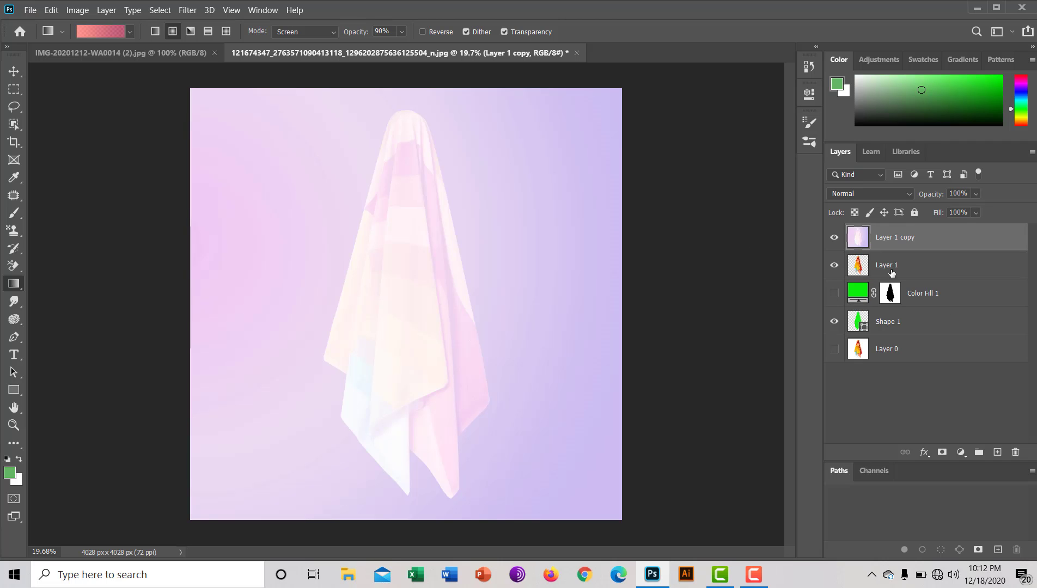
Step: Move Layer 1 above Layer 1 copy so the full-colour towel sits over the pastel gradient
drag(891, 272, 890, 235)
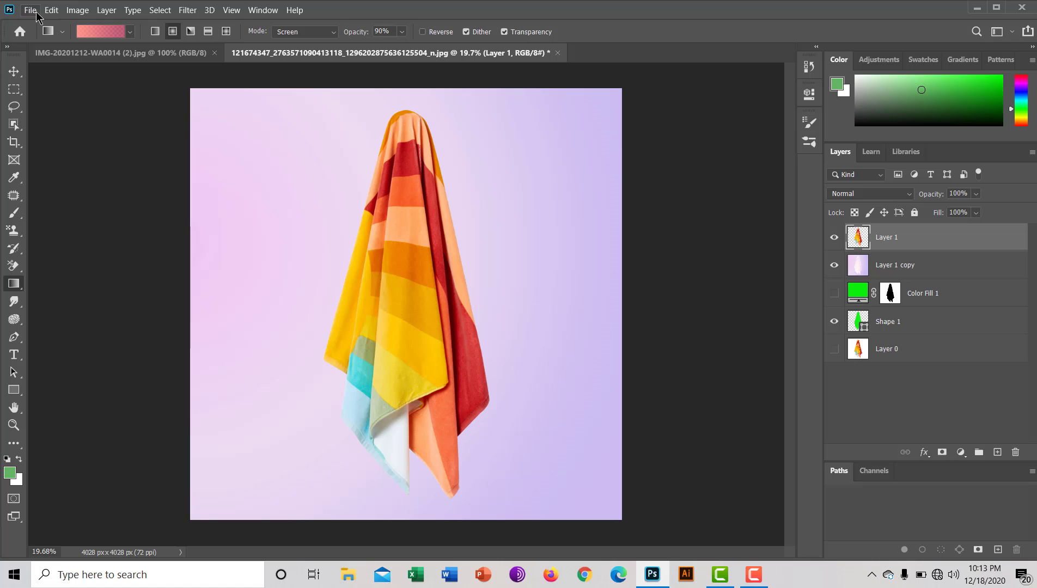
Step: Create a new white 3000×2000 px, 300 ppi document named '13'
click(82, 54)
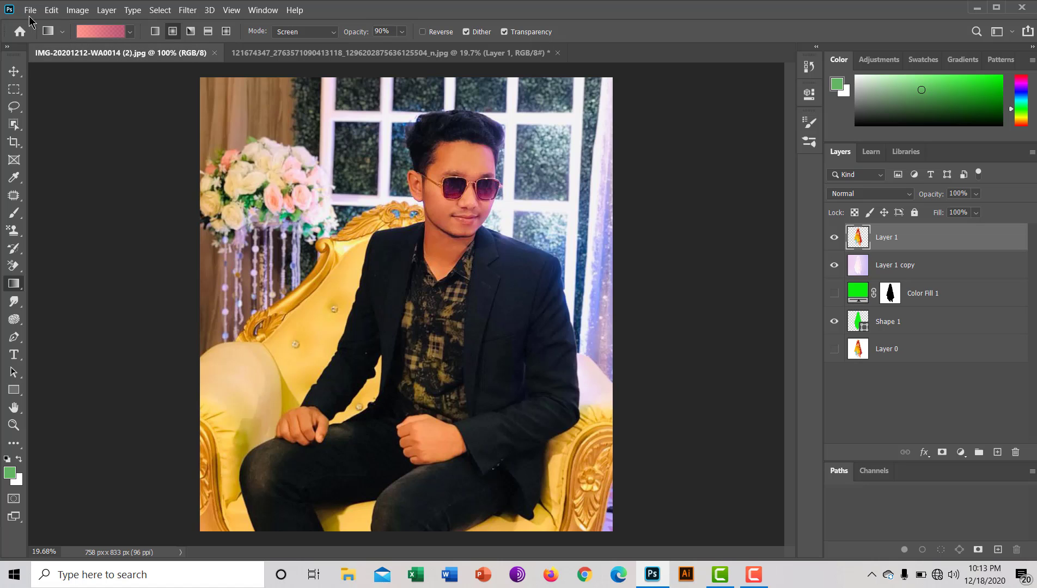
click(27, 12)
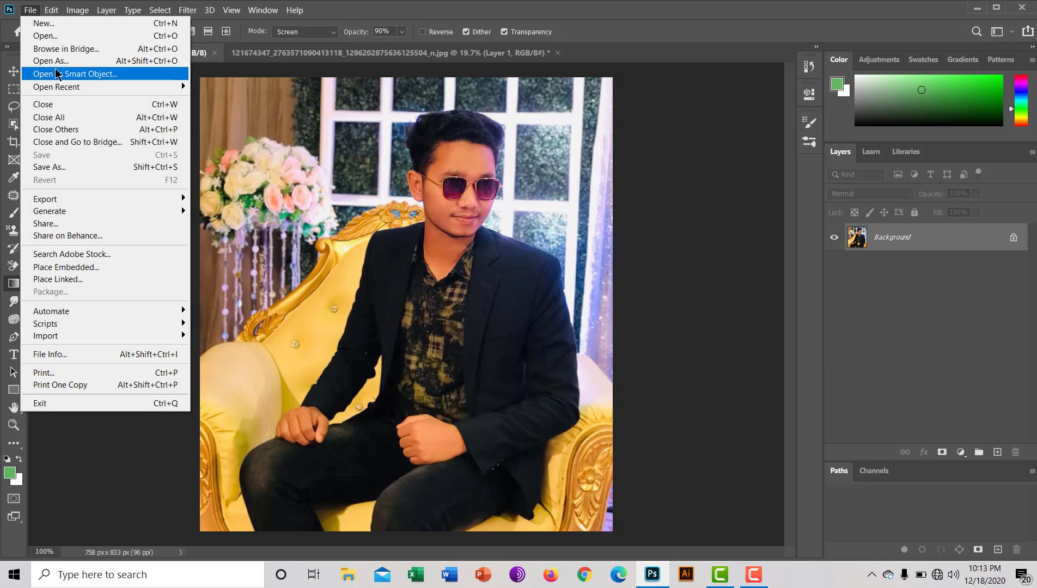
click(61, 26)
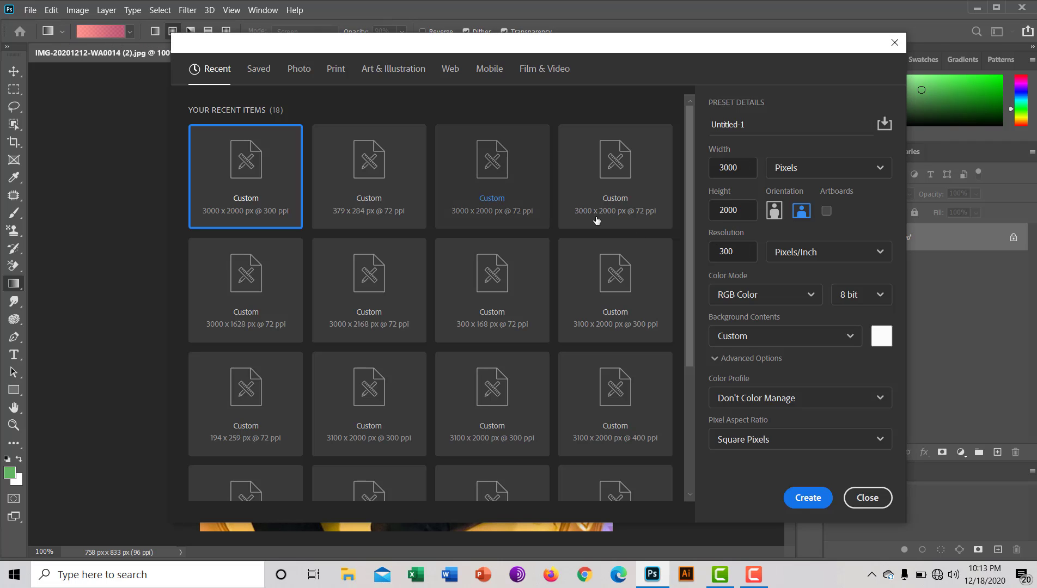
click(751, 122)
key(BackSpace)
key(BackSpace)
key(BackSpace)
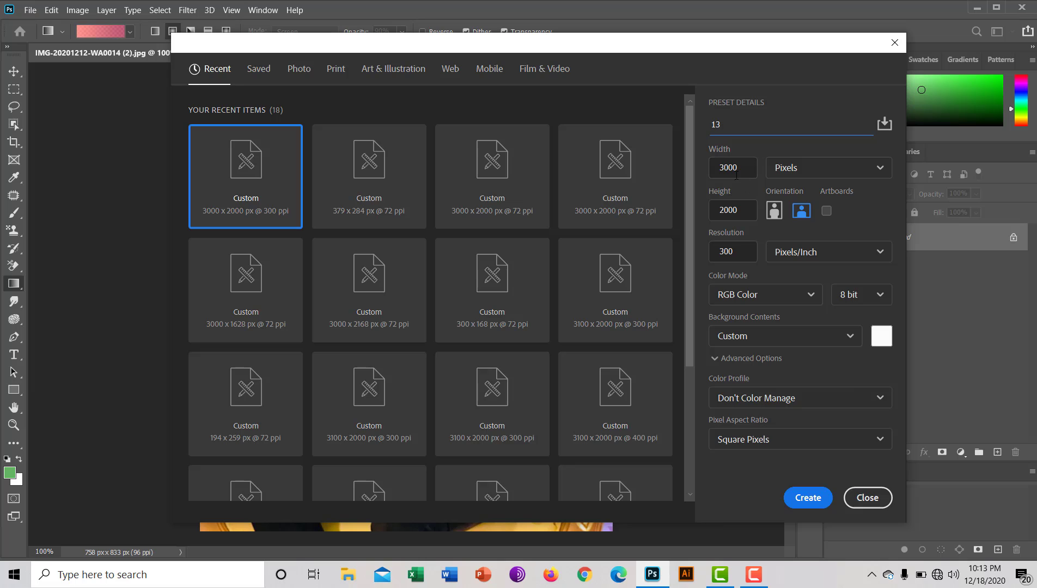
click(791, 499)
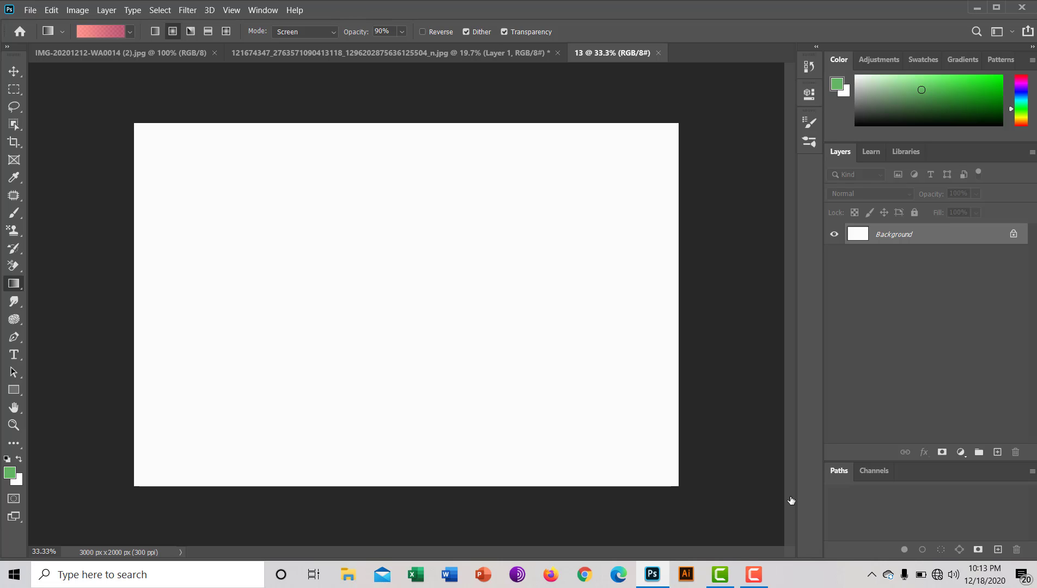
Step: Unlock the Background into Layer 0 and marquee-select its upper-left area
click(1013, 234)
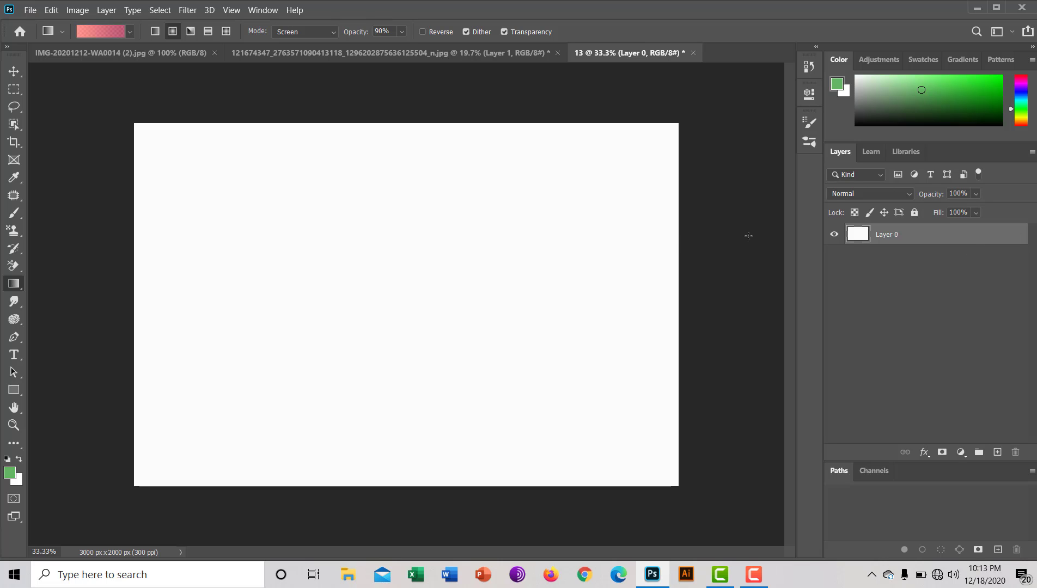
click(13, 88)
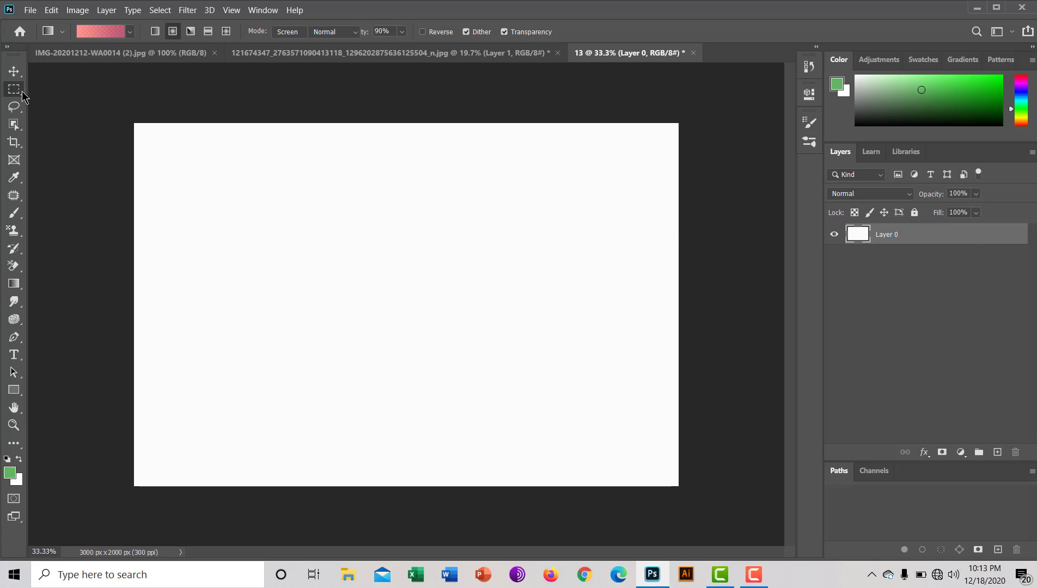
mouse_move(110, 115)
mouse_down()
mouse_move(529, 312)
mouse_move(730, 498)
mouse_move(167, 192)
mouse_move(62, 104)
mouse_move(73, 159)
mouse_up()
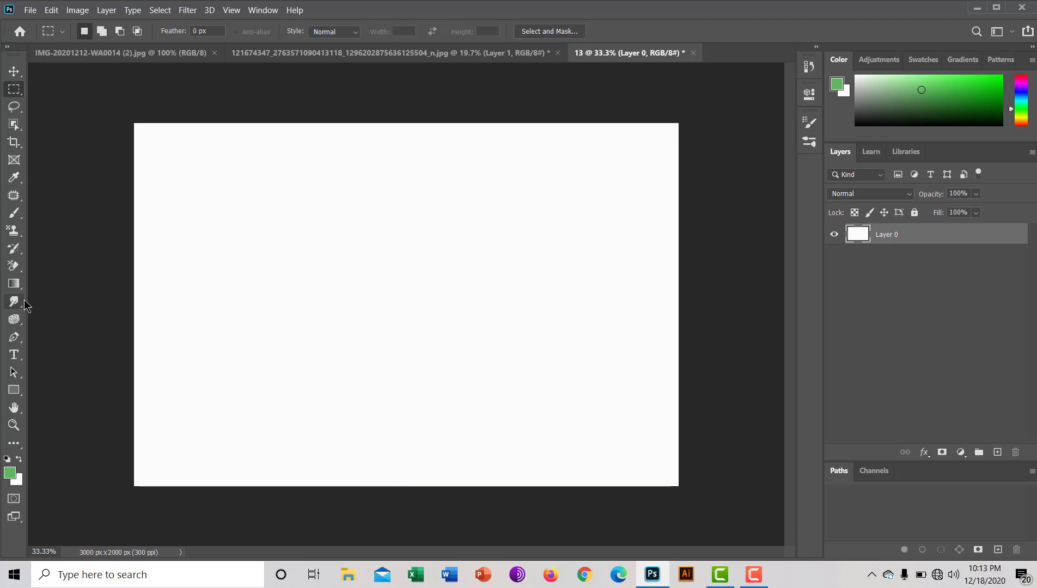
Step: Paint darker red gradients on Layer 0, ending with a faint pink radial patch at left
click(14, 284)
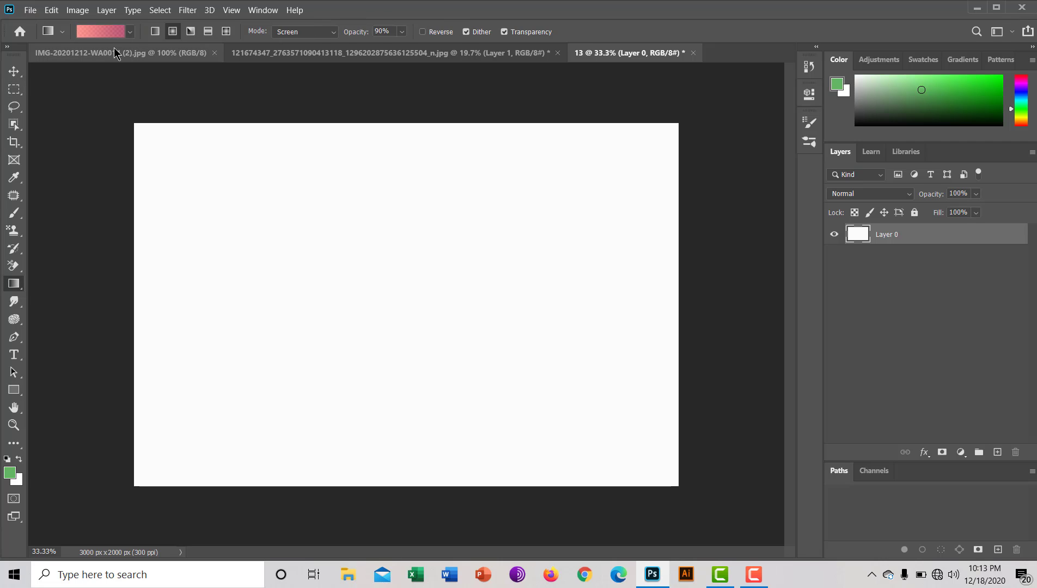
click(130, 32)
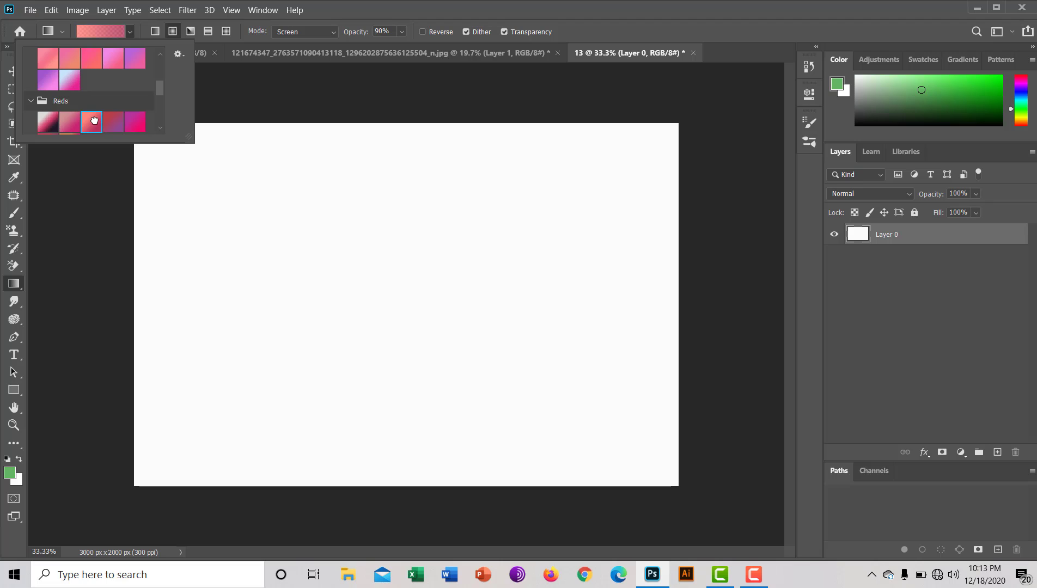
click(113, 122)
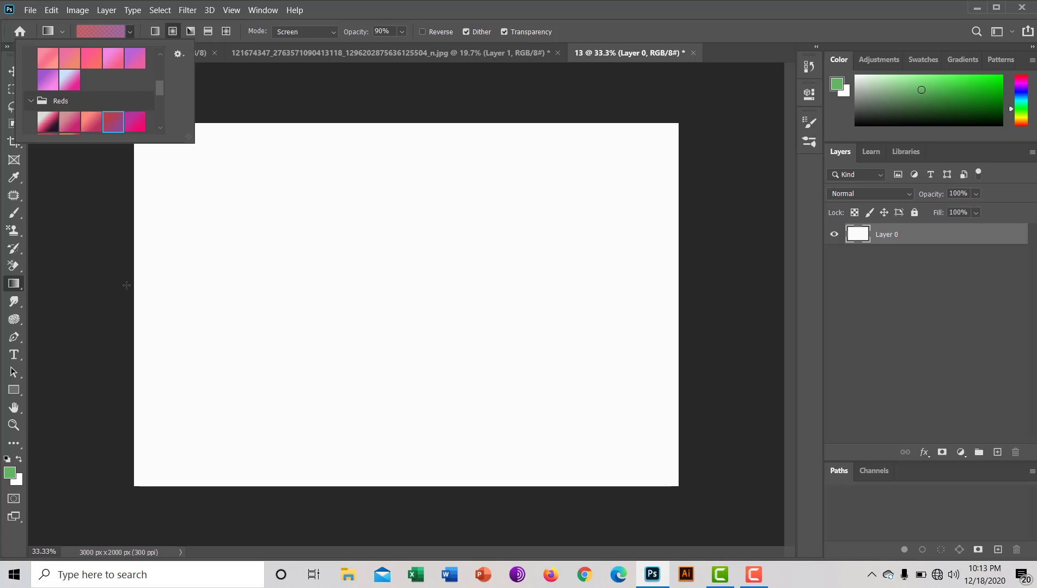
drag(126, 285, 515, 292)
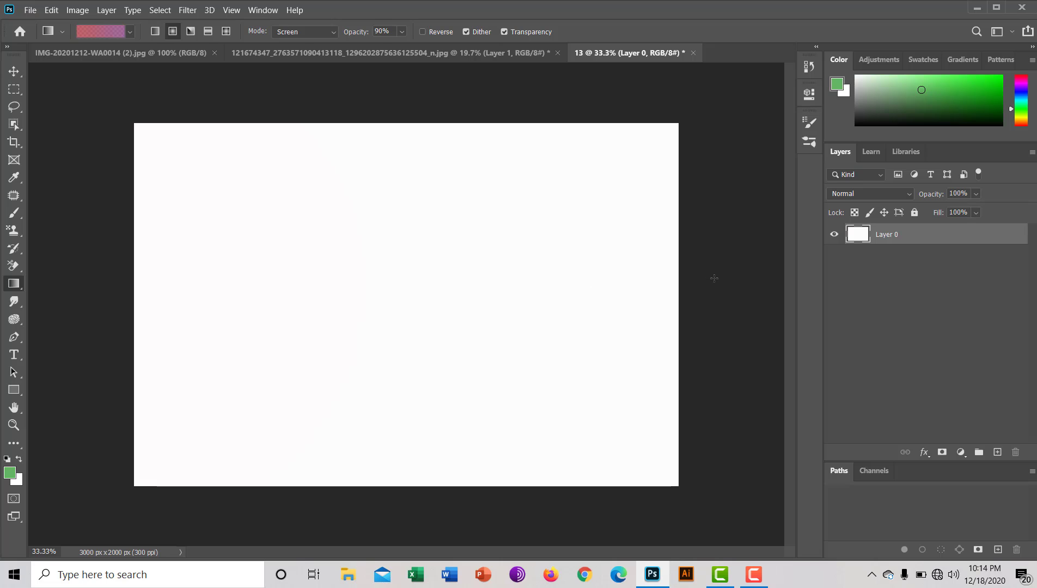
mouse_move(715, 278)
mouse_down()
mouse_move(276, 255)
mouse_move(75, 277)
mouse_up()
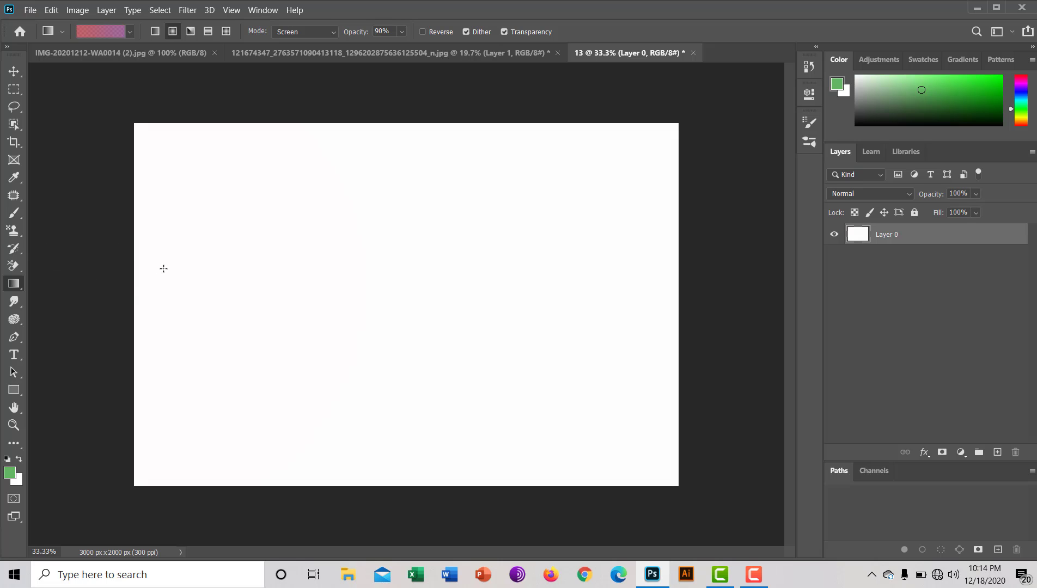
drag(153, 286, 338, 302)
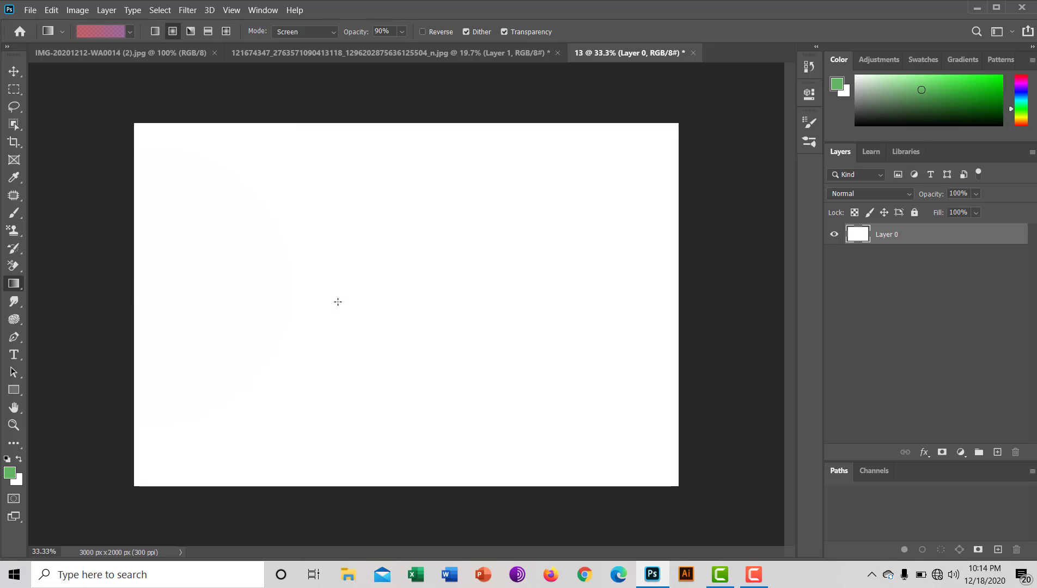
Step: Load the cyan-to-magenta gradient from the Purples presets
click(130, 32)
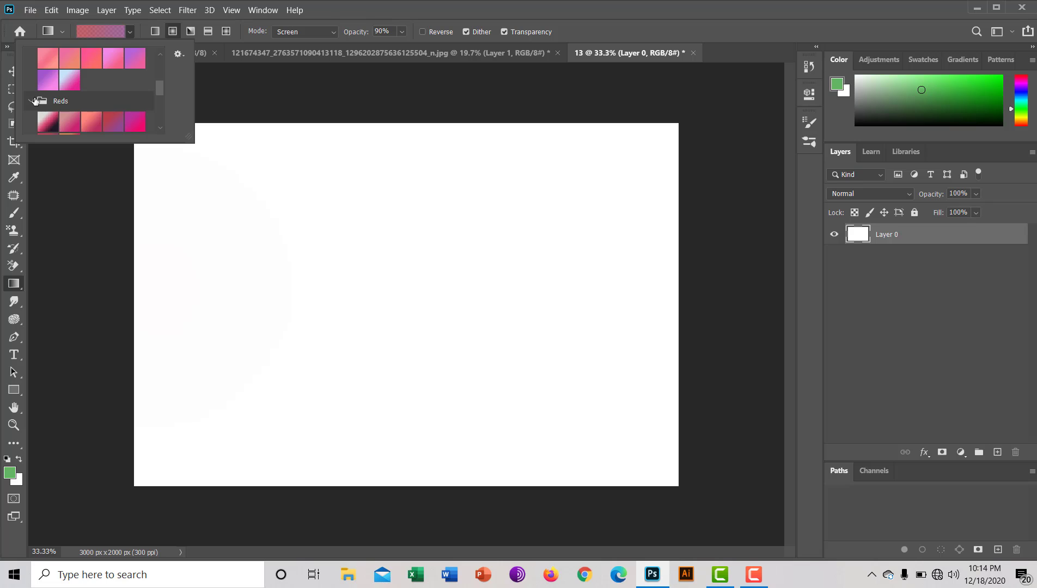
click(34, 101)
drag(160, 96, 154, 77)
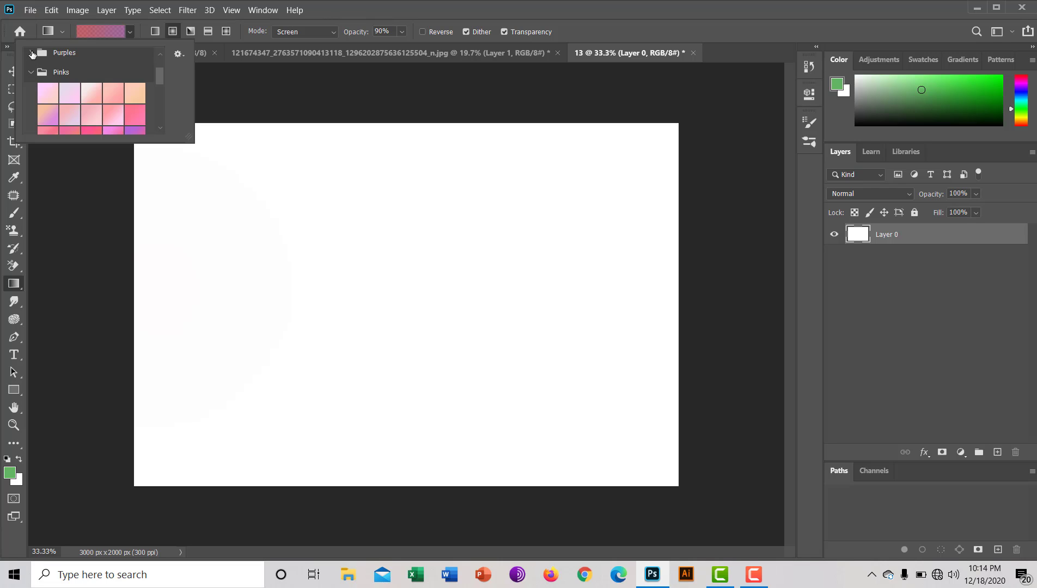
click(31, 54)
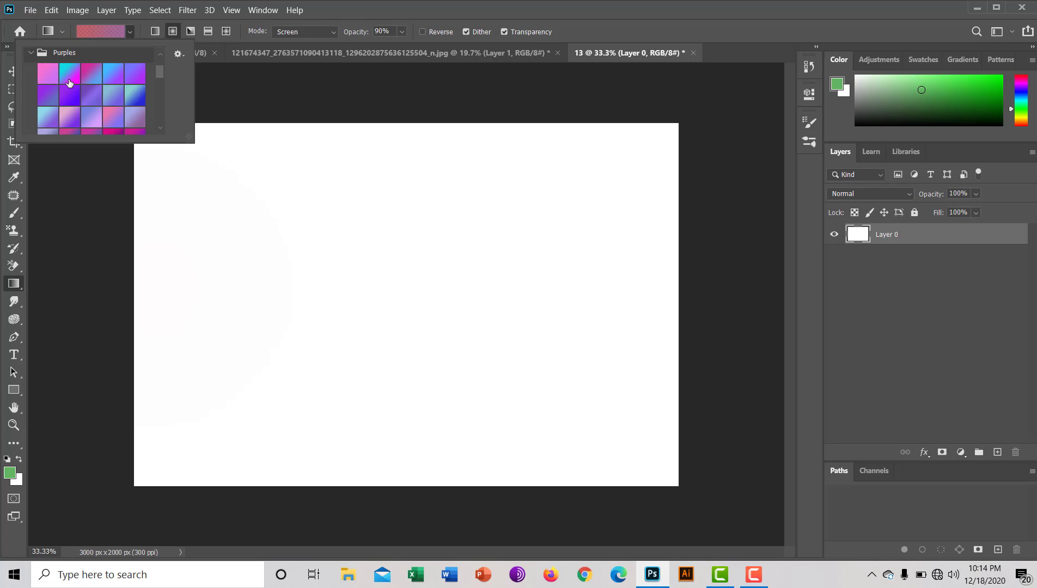
click(69, 81)
click(133, 222)
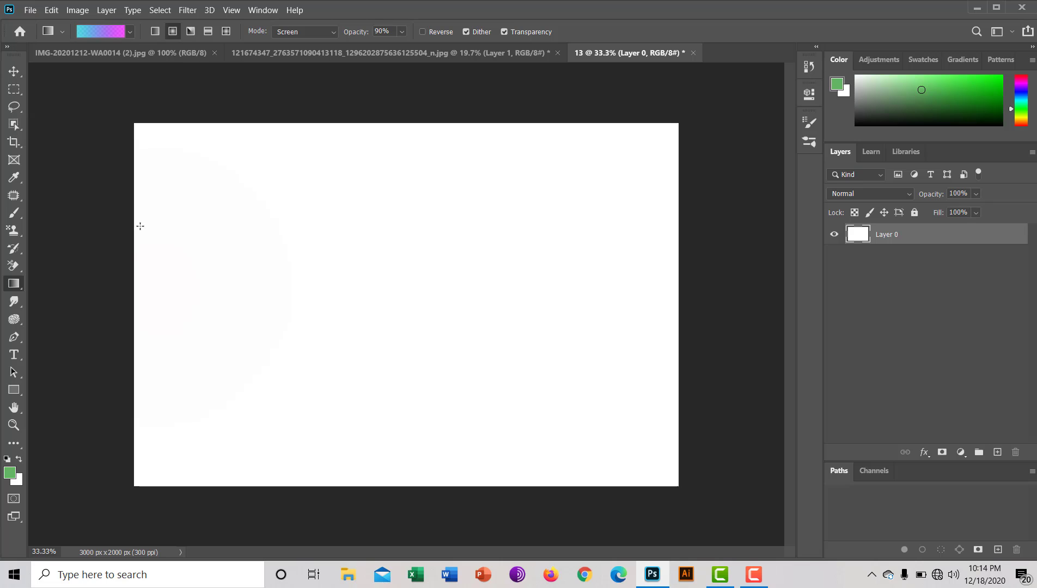
Step: Draw linear gradients across the canvas and duplicate Layer 0 as Layer 0 copy
click(156, 31)
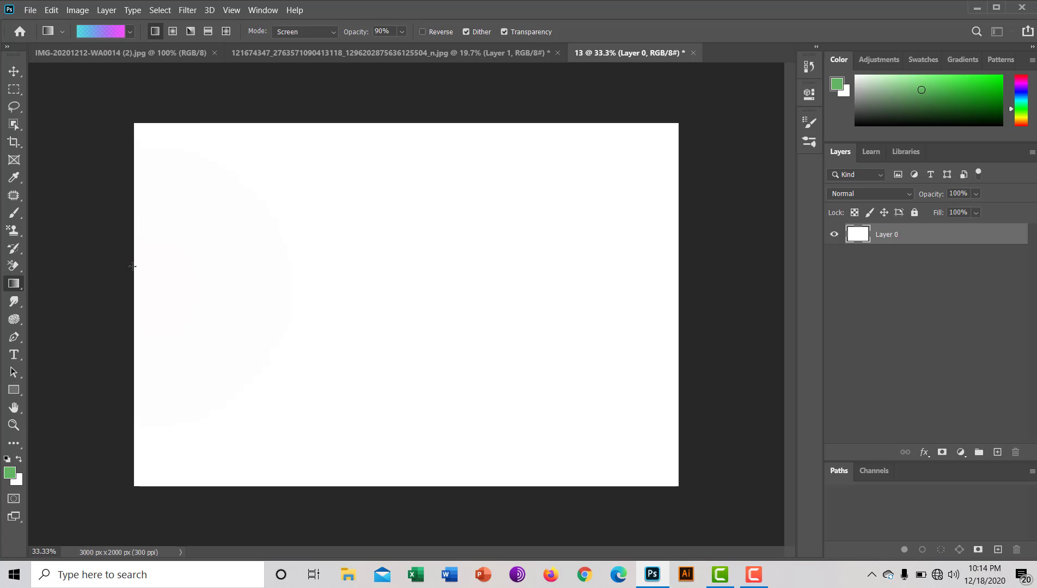
drag(132, 266, 408, 266)
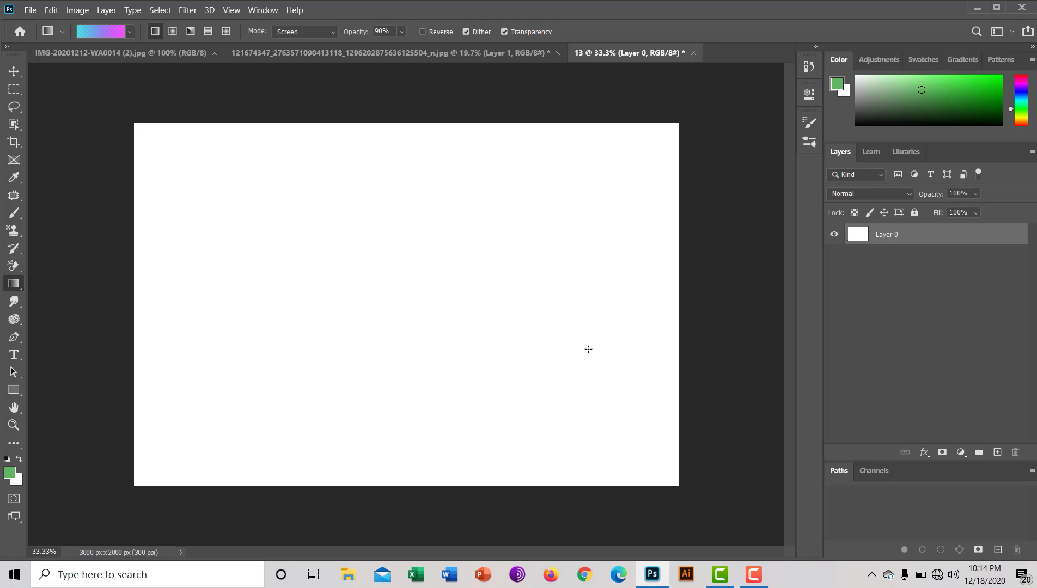
key(ctrl+j)
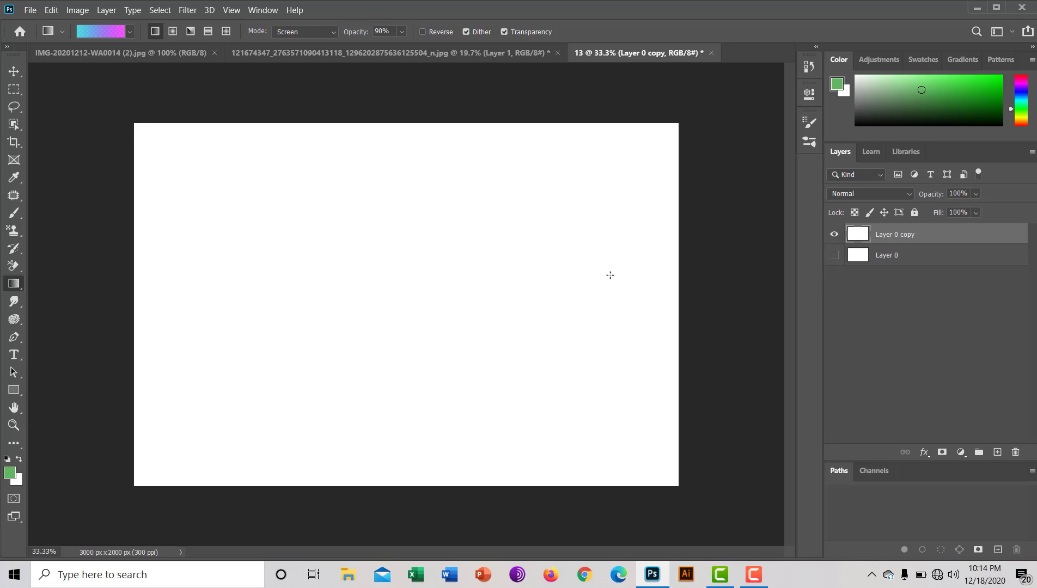
drag(688, 282, 430, 297)
Step: Create a second new 3000×2000 document with a shortened default name
click(30, 10)
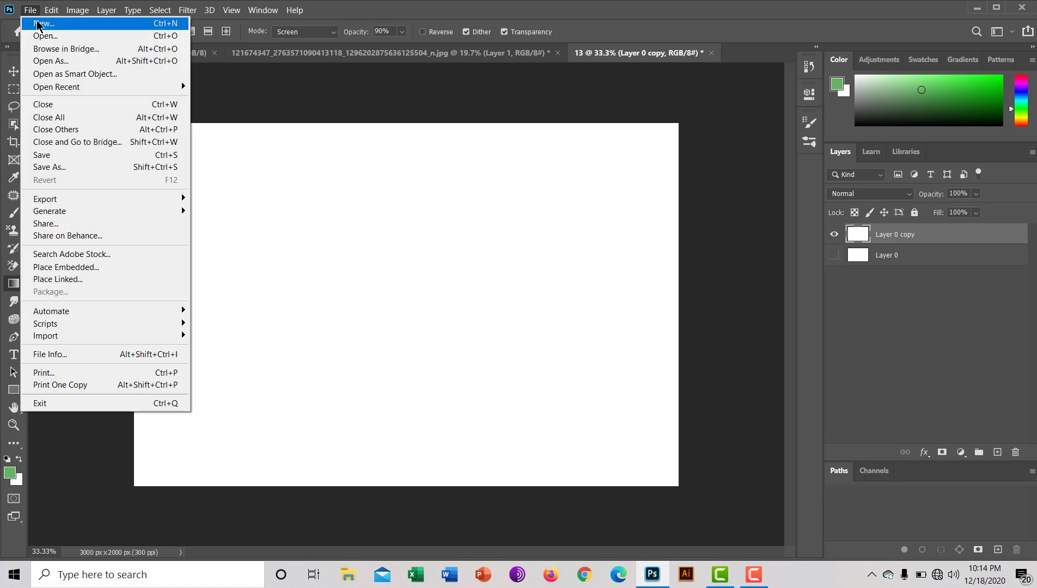
click(37, 24)
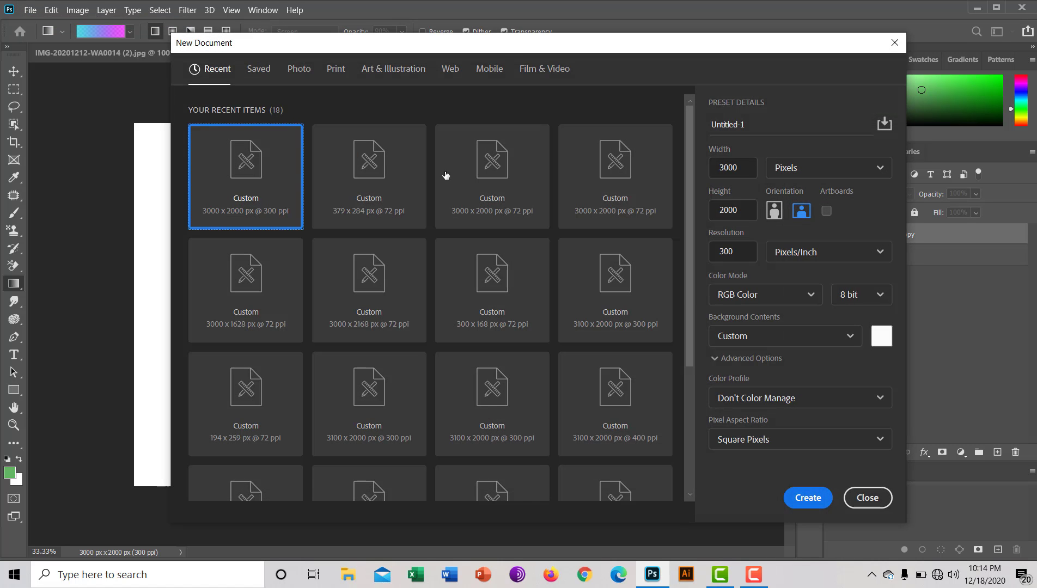
click(762, 123)
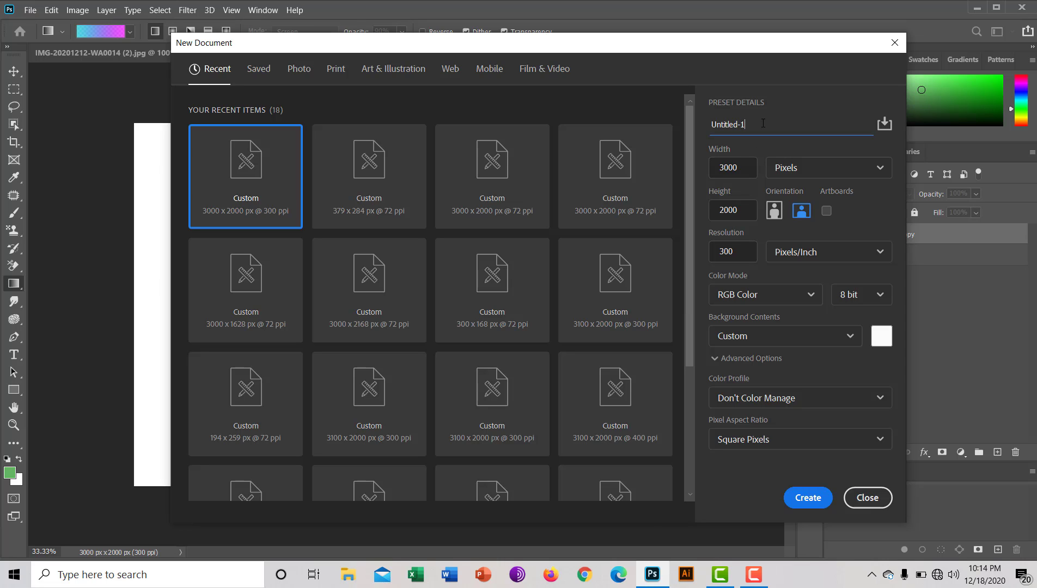
key(BackSpace)
key(BackSpace)
key(BackSpace)
click(808, 497)
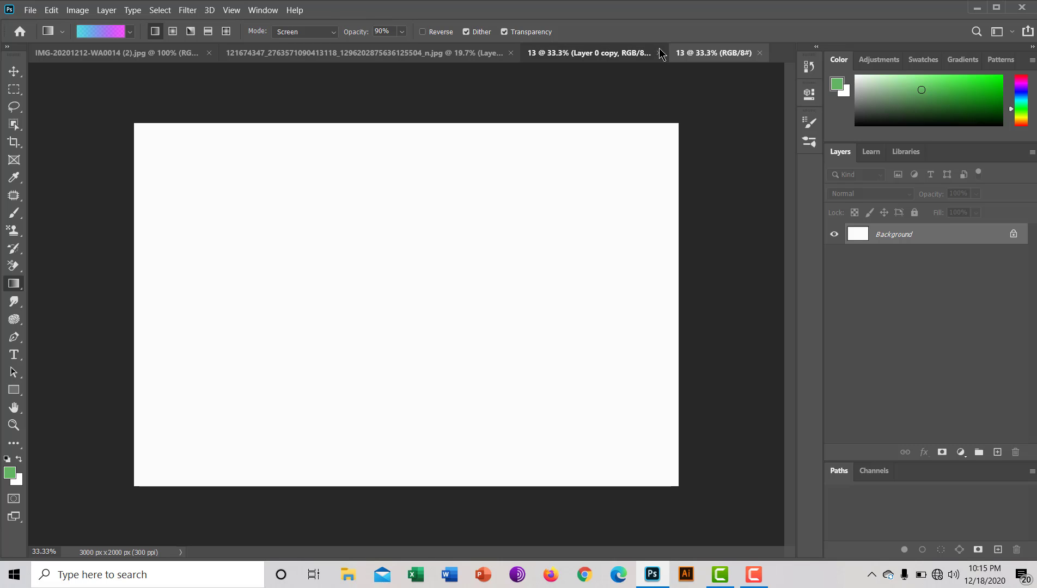
Step: Close the unwanted copy of document 13 without saving
click(660, 53)
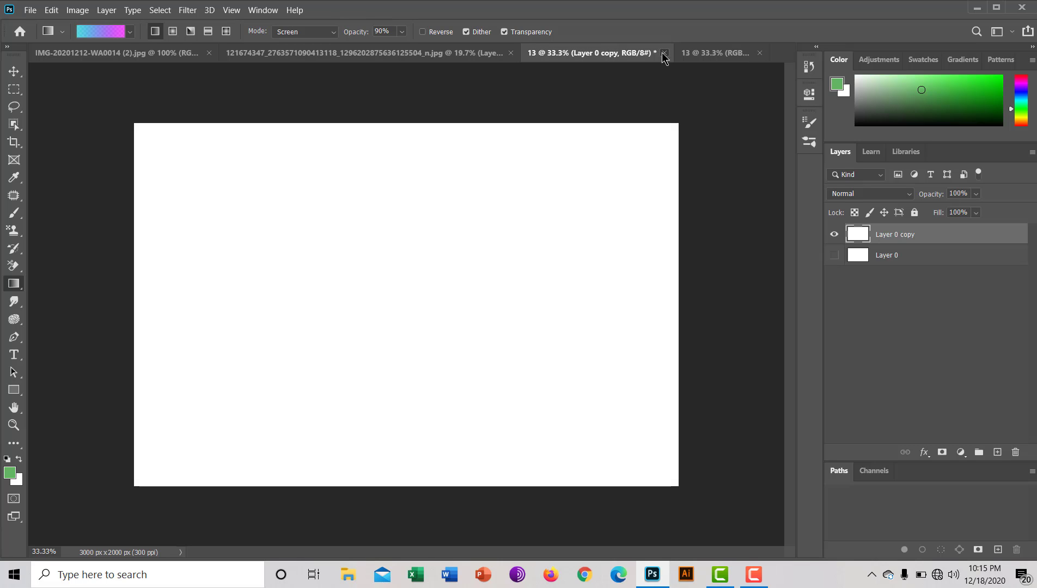
click(664, 52)
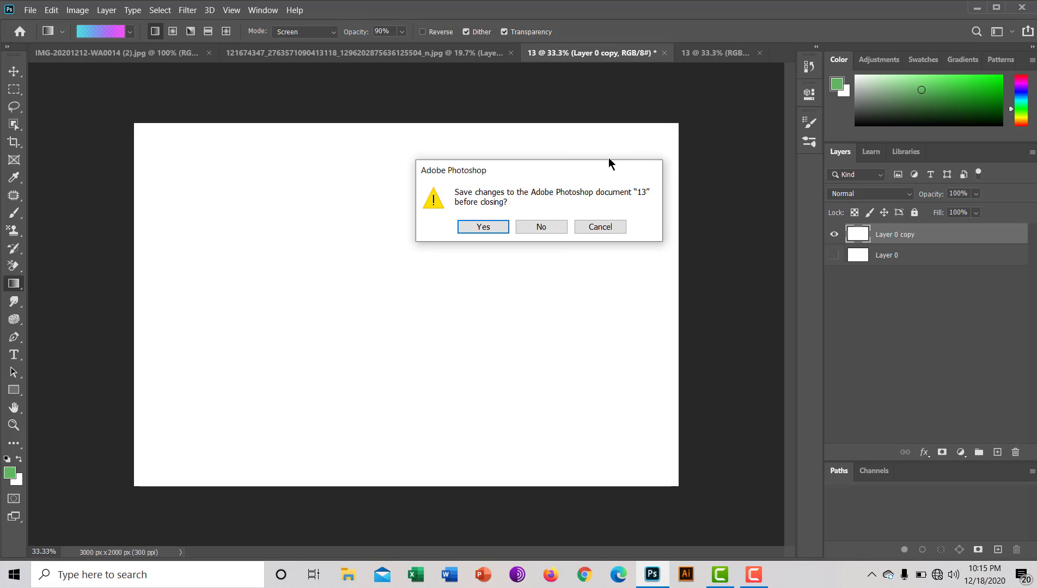
click(541, 225)
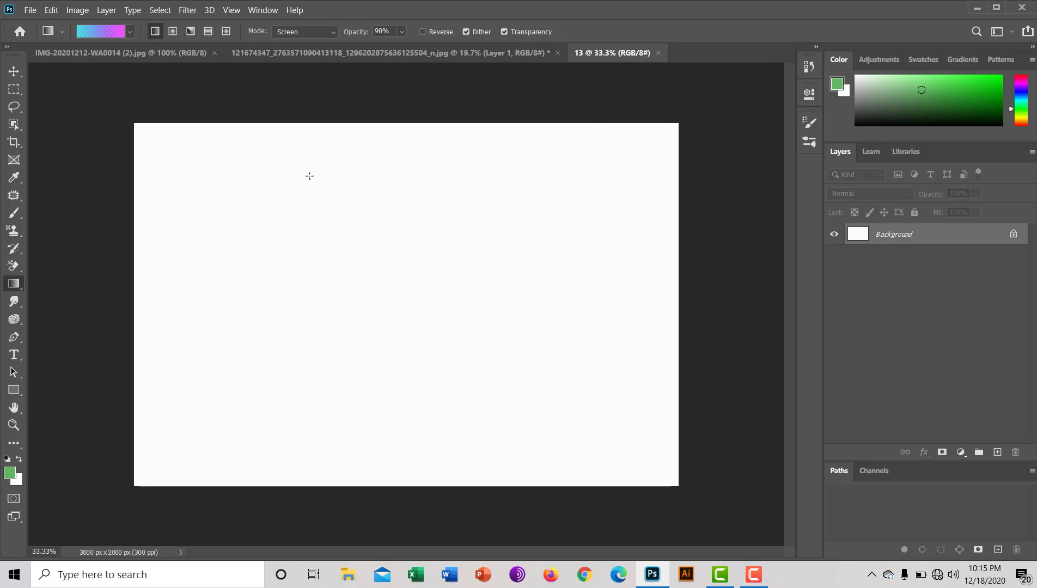
Step: Unlock the Background layer into Layer 0 and apply gradients across the blank canvas
mouse_move(238, 211)
mouse_down()
mouse_move(398, 294)
mouse_move(602, 253)
mouse_move(338, 328)
mouse_up()
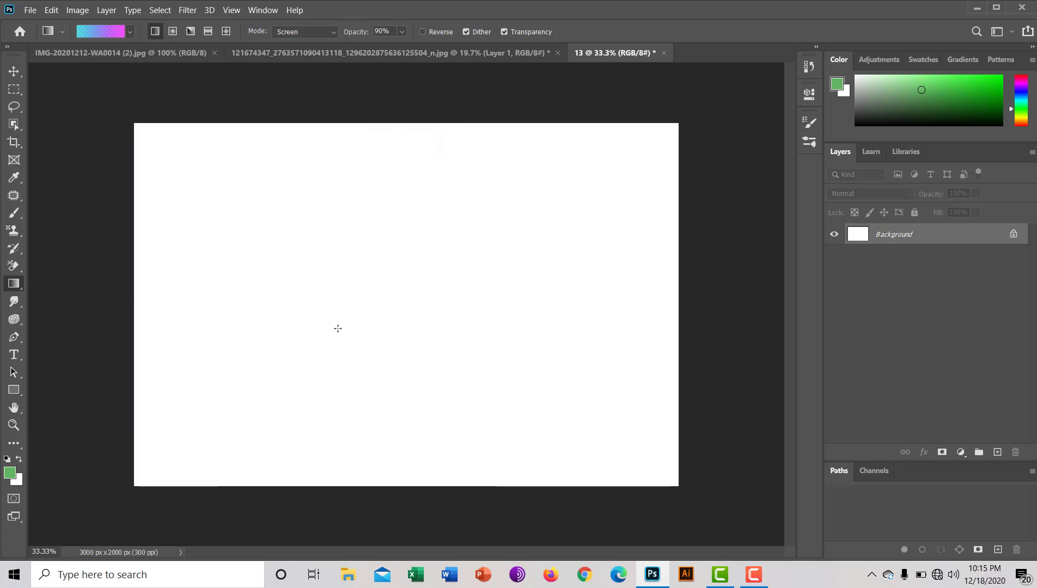
click(1013, 234)
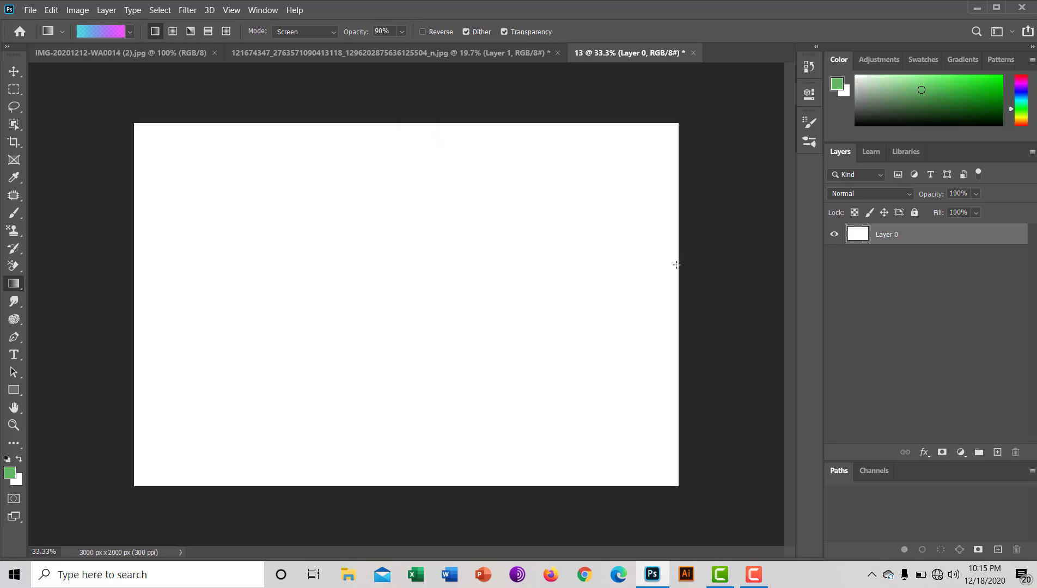
drag(675, 264, 166, 295)
Step: Load the Circular Rainbow gradient and save it as tool preset 'Gradient Tool 1'
click(64, 31)
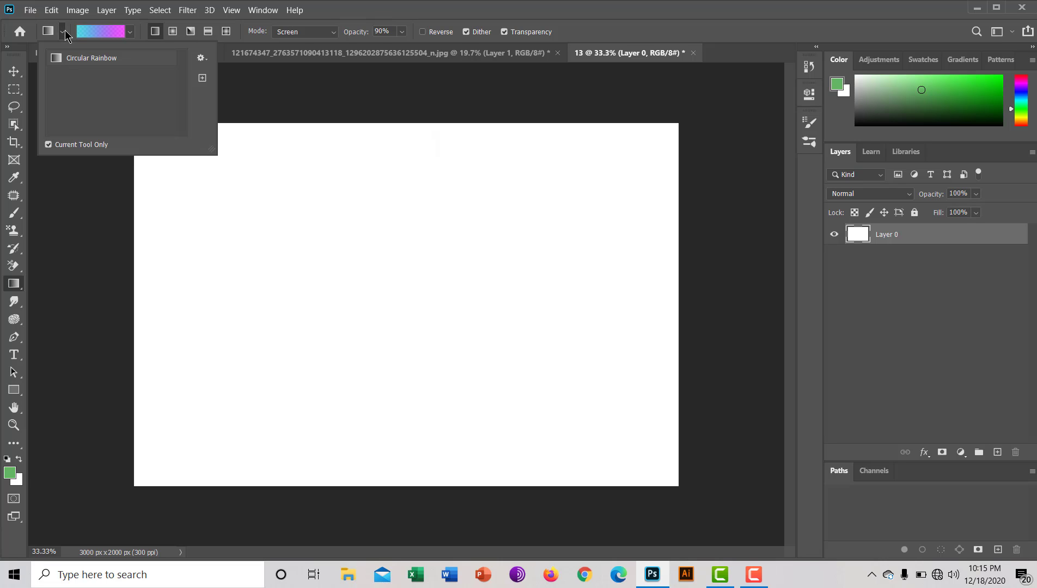
click(71, 58)
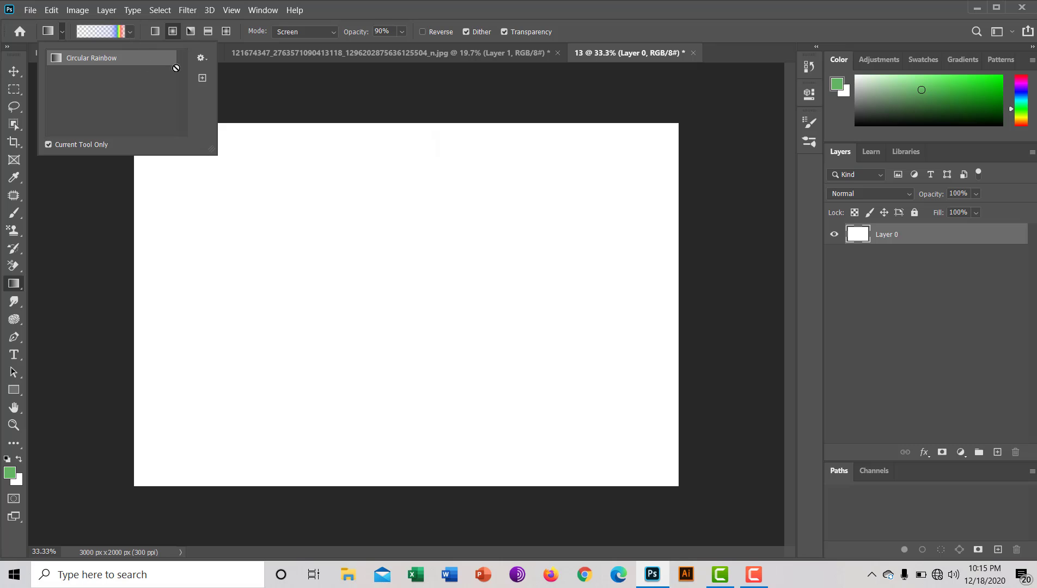
click(206, 59)
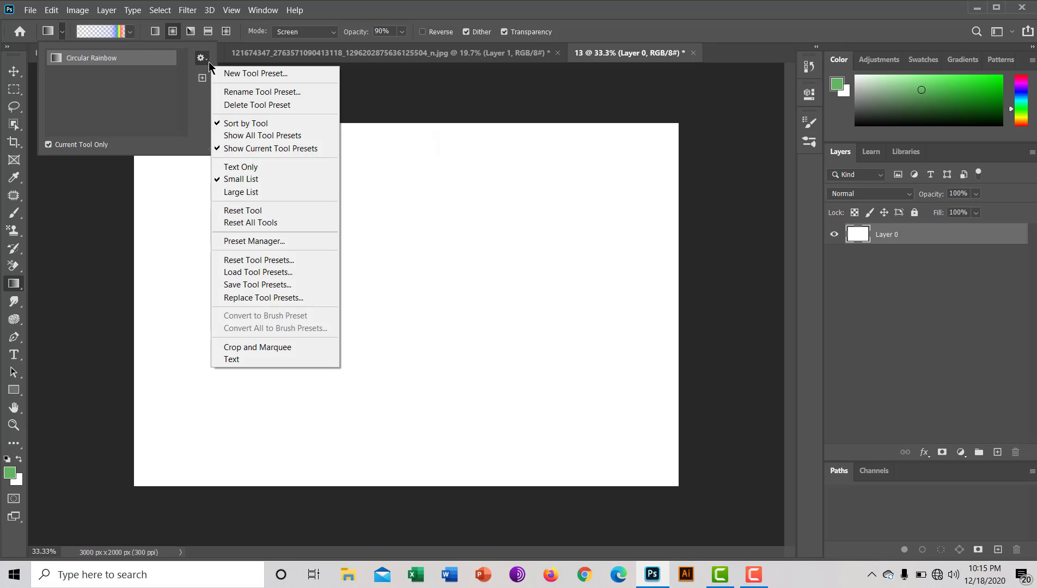
click(208, 61)
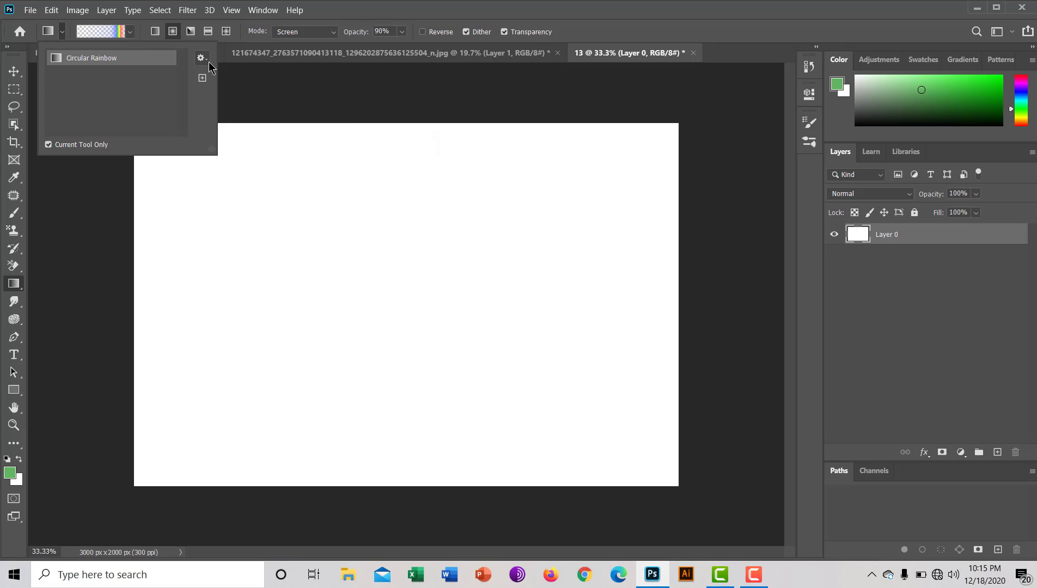
click(202, 78)
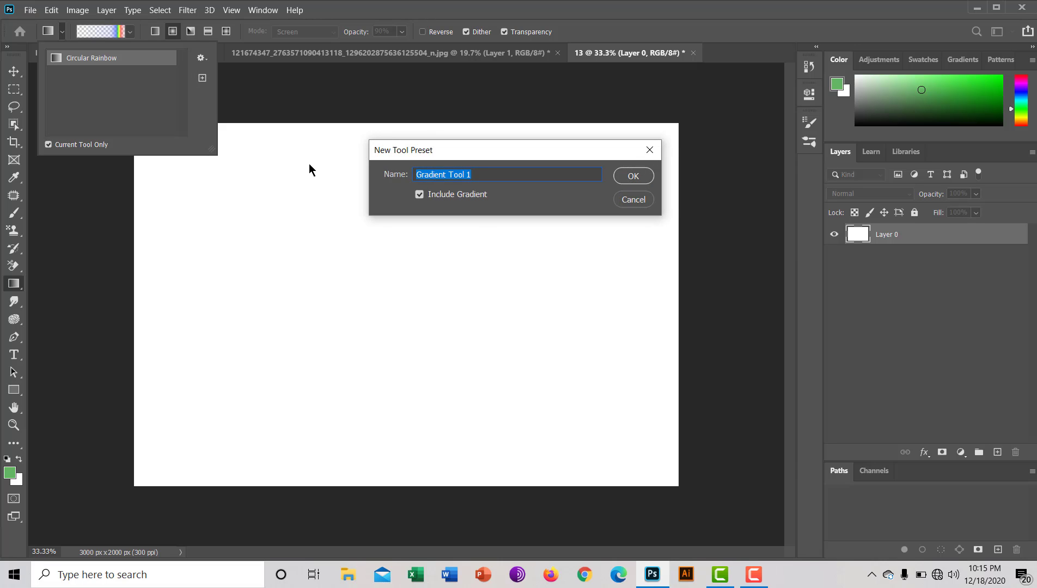
click(633, 176)
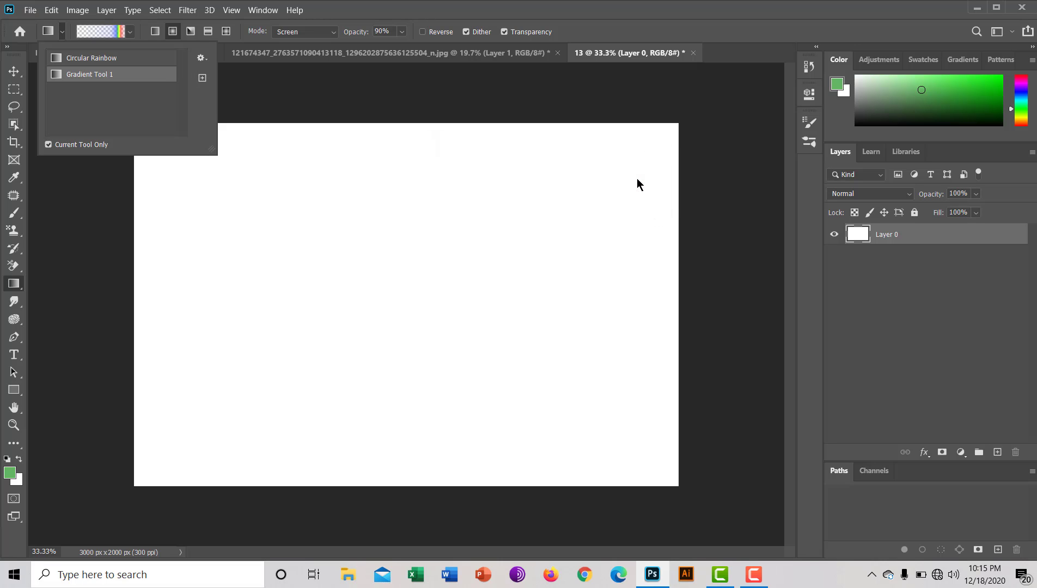
Step: Drag the rainbow gradient across canvas 13, glance at the towel document, then return
click(299, 301)
drag(299, 301, 508, 307)
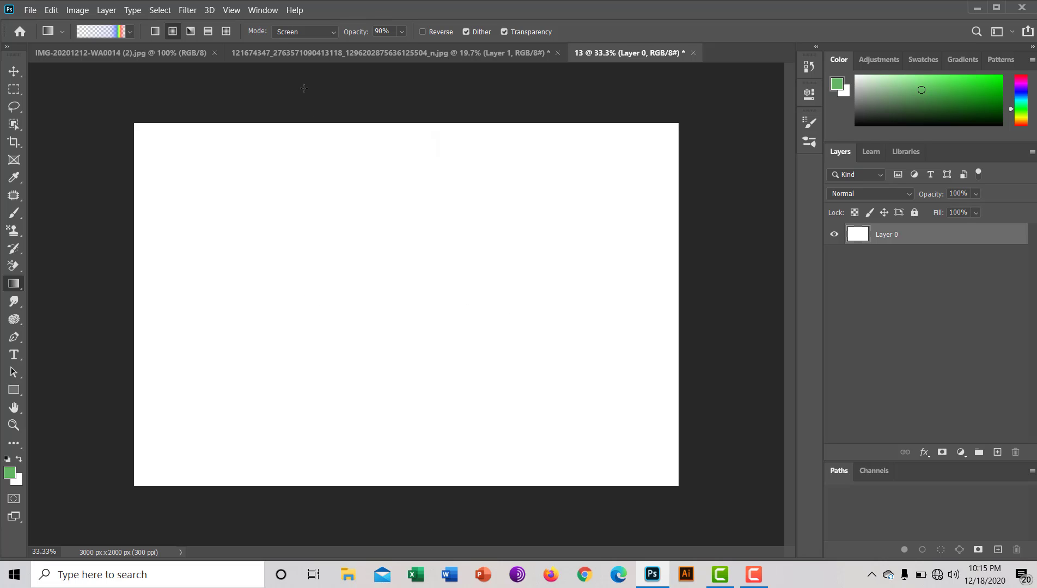
click(488, 53)
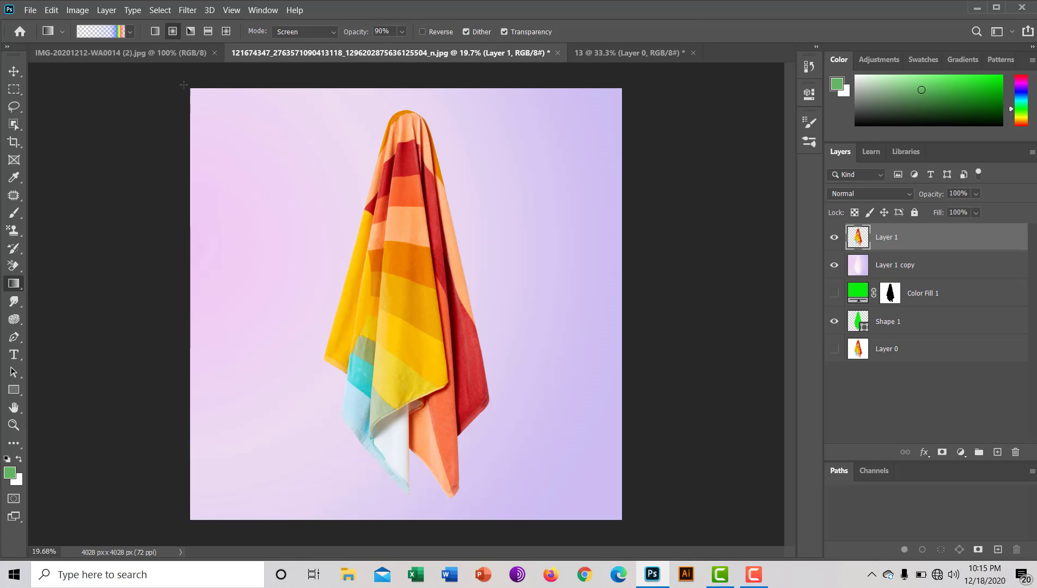
click(619, 59)
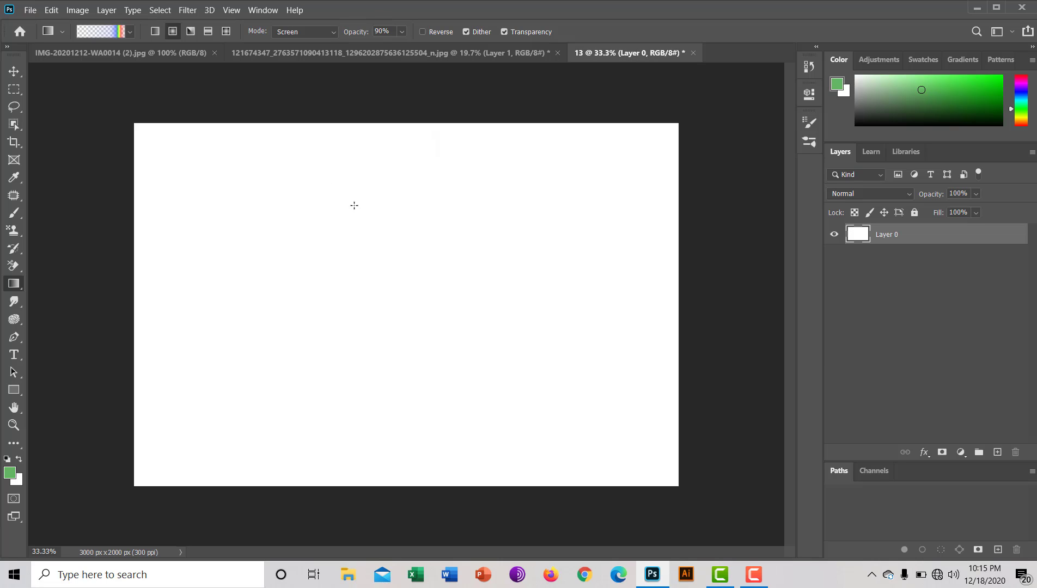
Step: Select the left half of canvas 13 and delete it to transparency
click(14, 88)
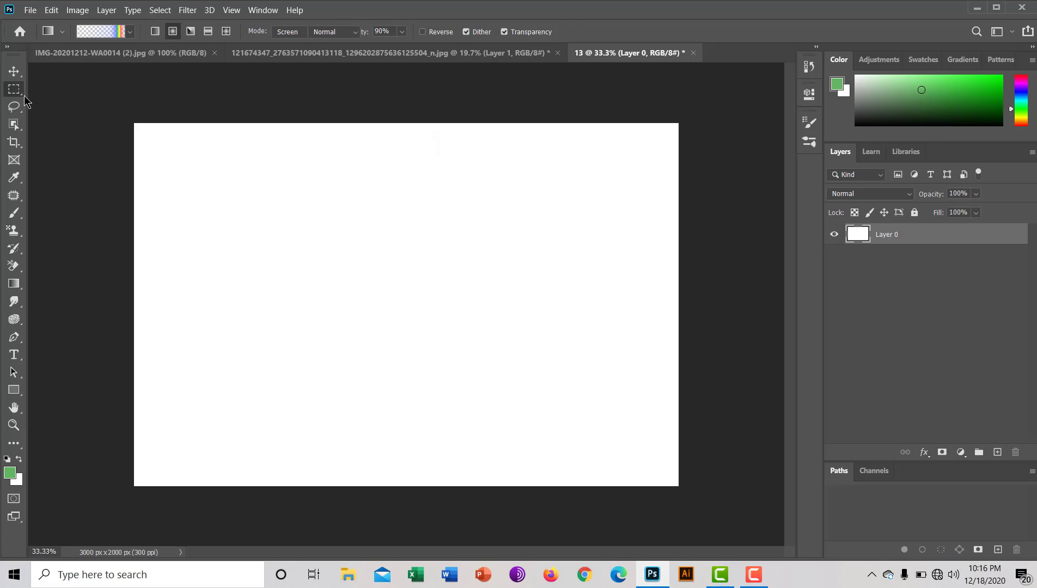
drag(99, 111, 384, 502)
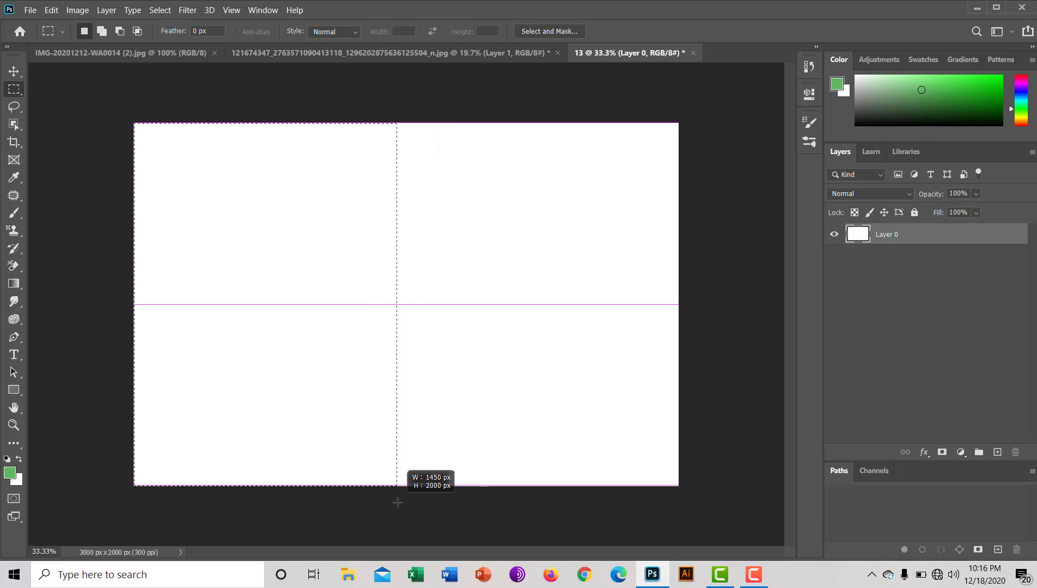
drag(384, 502, 410, 504)
key(Delete)
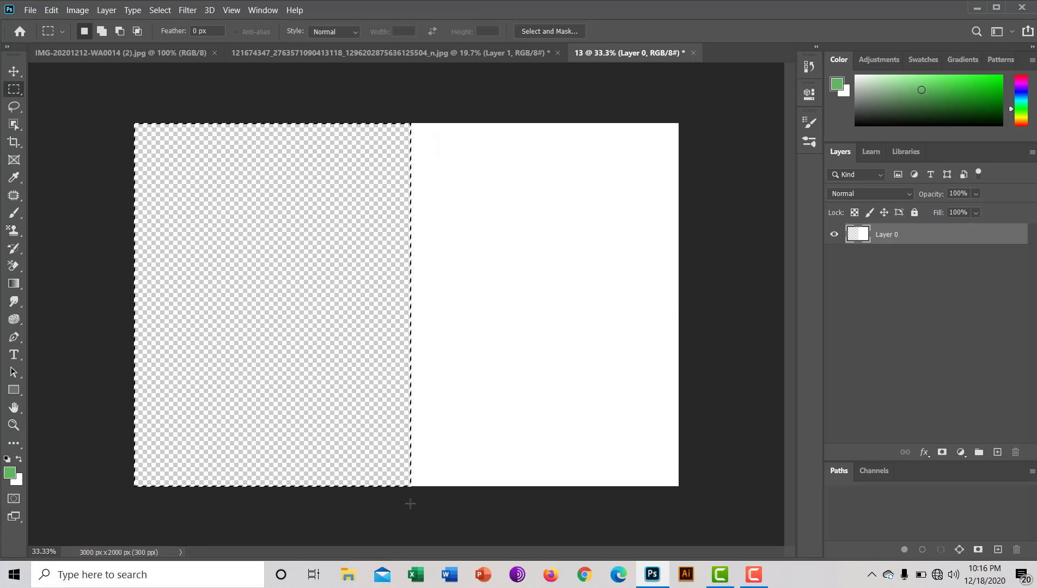
key(ctrl+d)
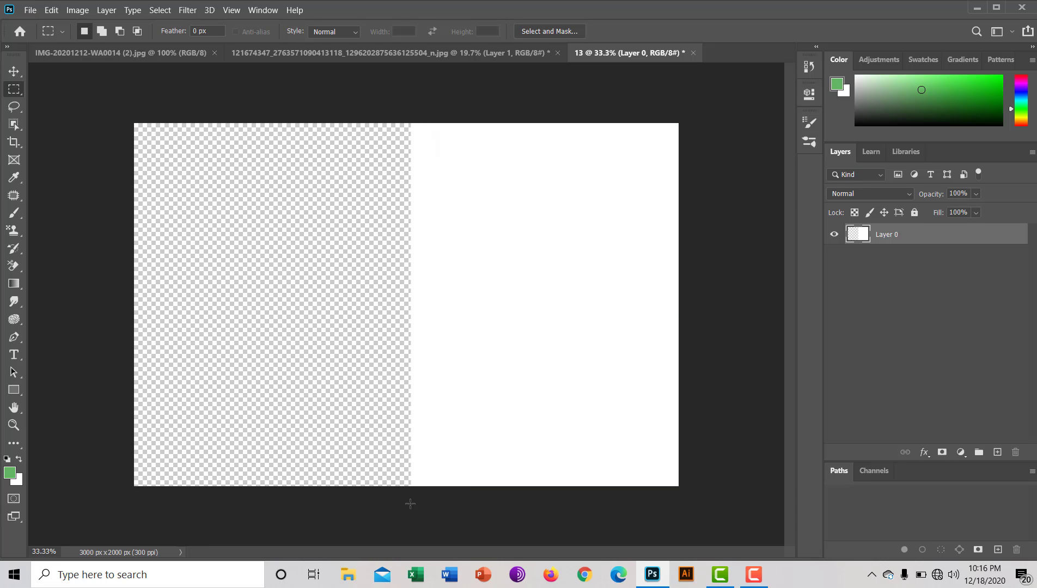
Step: Fill the right half of the canvas with the green foreground colour
mouse_move(694, 481)
mouse_down()
mouse_move(476, 288)
mouse_move(452, 234)
mouse_move(449, 151)
mouse_move(414, 137)
mouse_move(407, 79)
mouse_move(408, 91)
mouse_up()
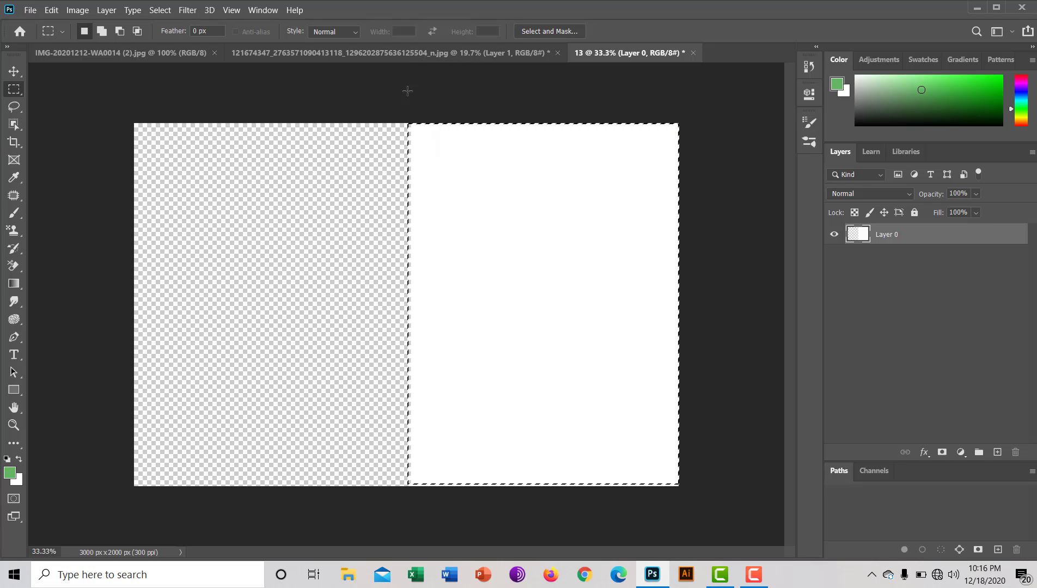
key(alt+BackSpace)
key(ctrl+d)
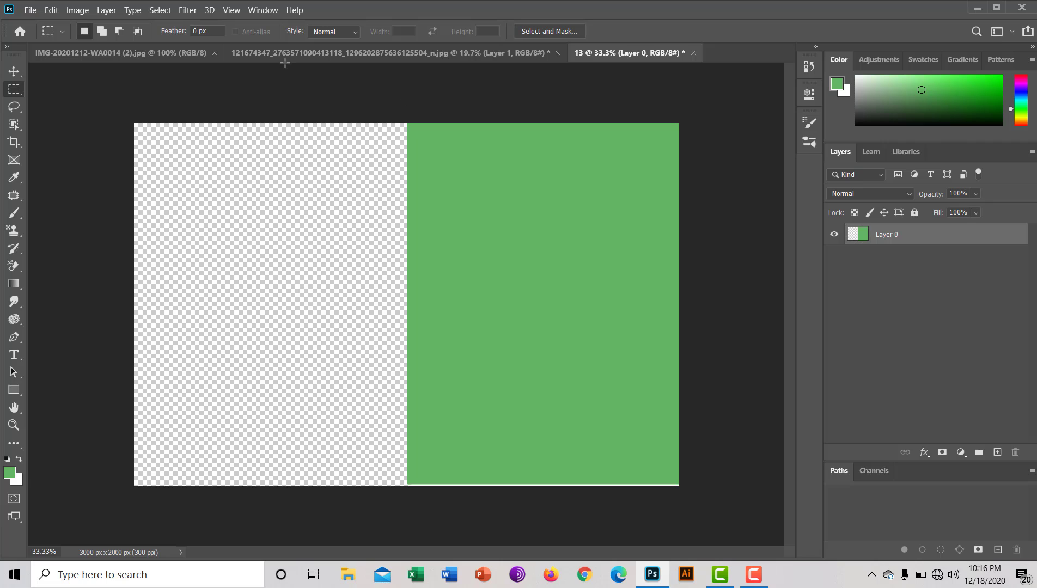
click(299, 54)
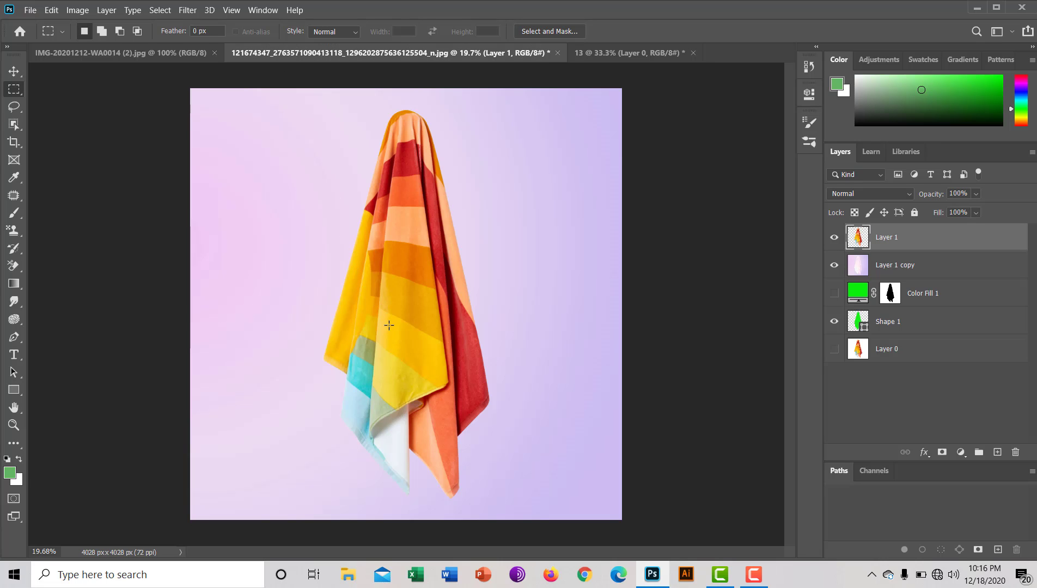
Step: Move the towel into document 13 as Layer 1, scaled to about 48% on the left half
click(14, 71)
drag(436, 319, 584, 218)
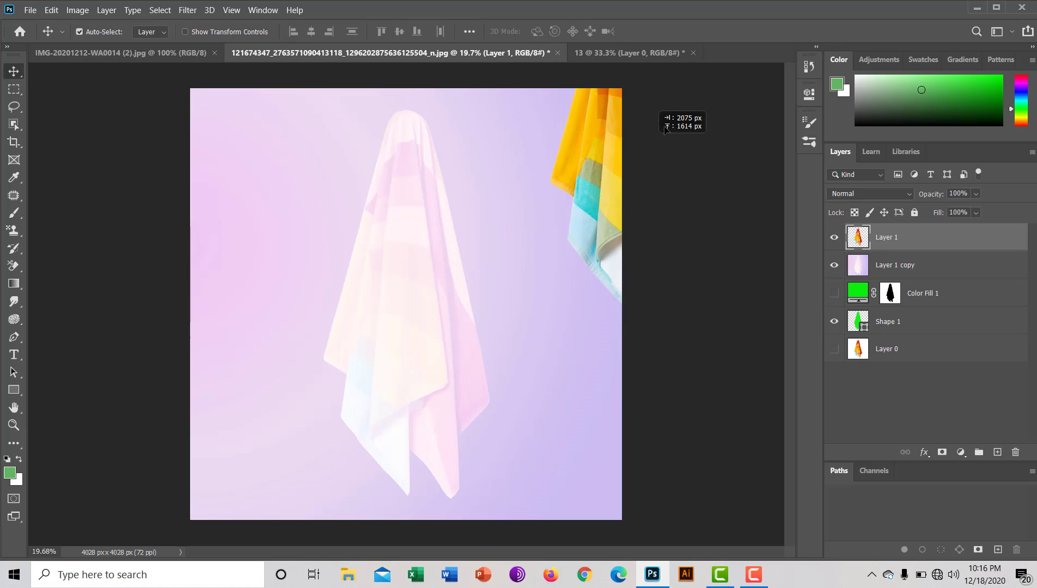
mouse_move(584, 217)
mouse_down()
mouse_move(625, 45)
mouse_move(450, 244)
mouse_move(319, 346)
mouse_up()
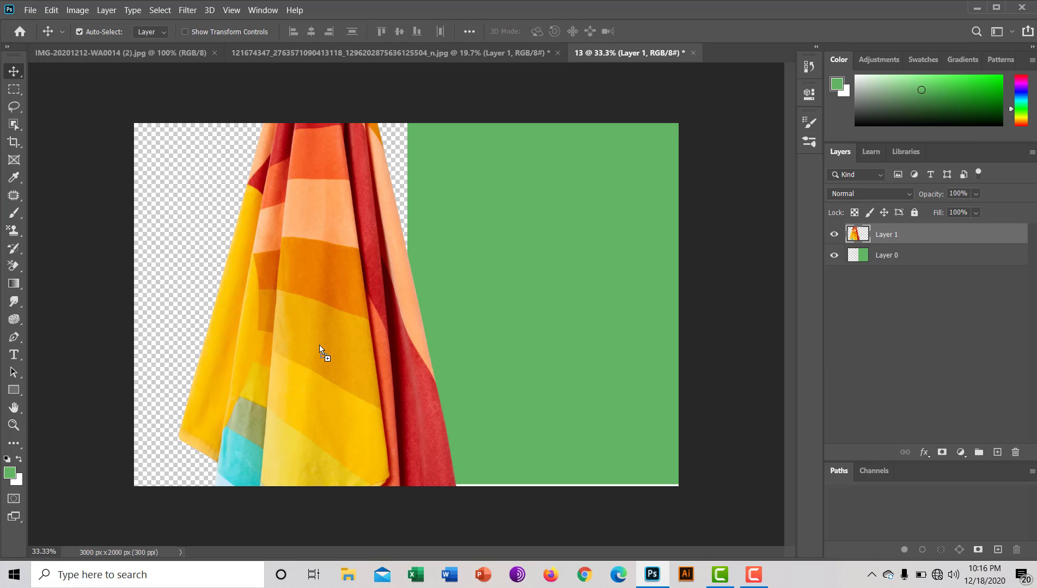
key(ctrl+t)
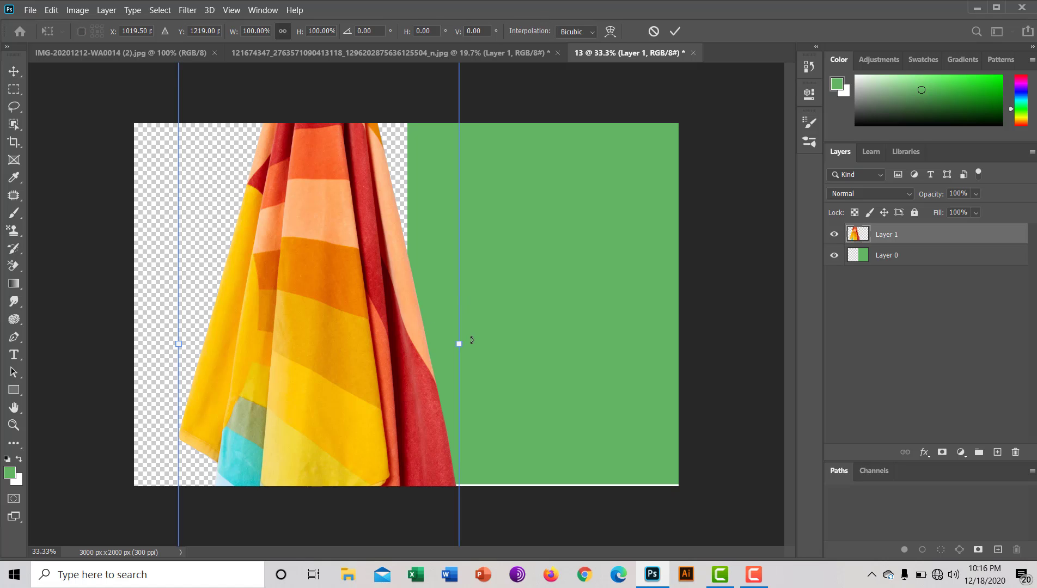
drag(459, 344, 333, 342)
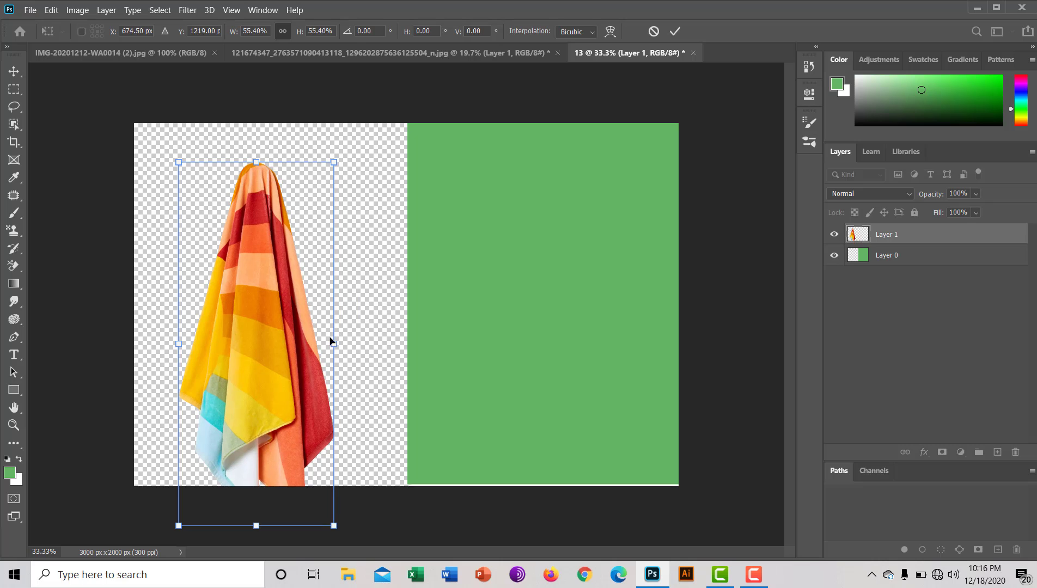
drag(278, 374, 283, 339)
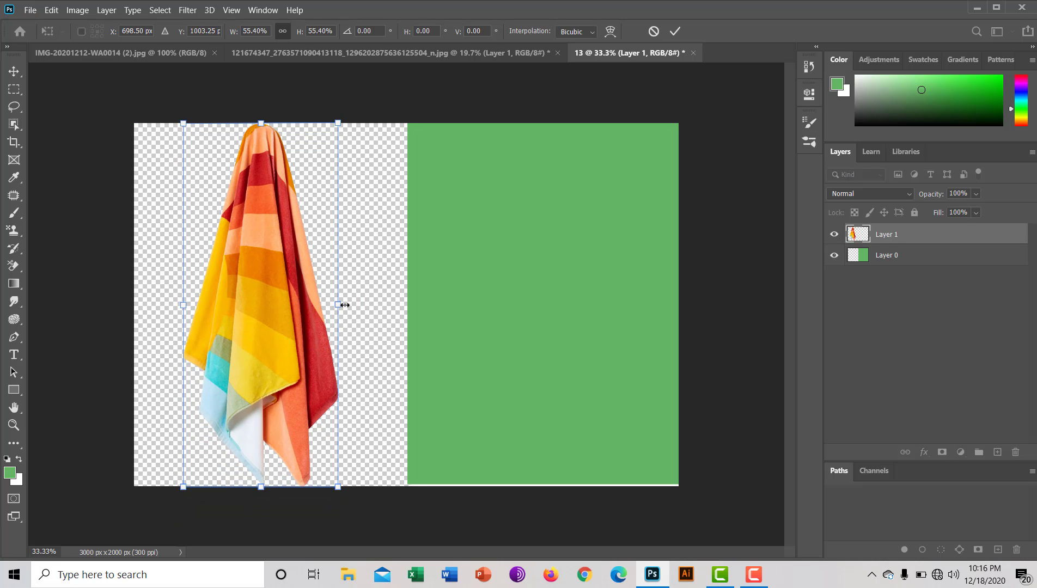
drag(345, 304, 319, 305)
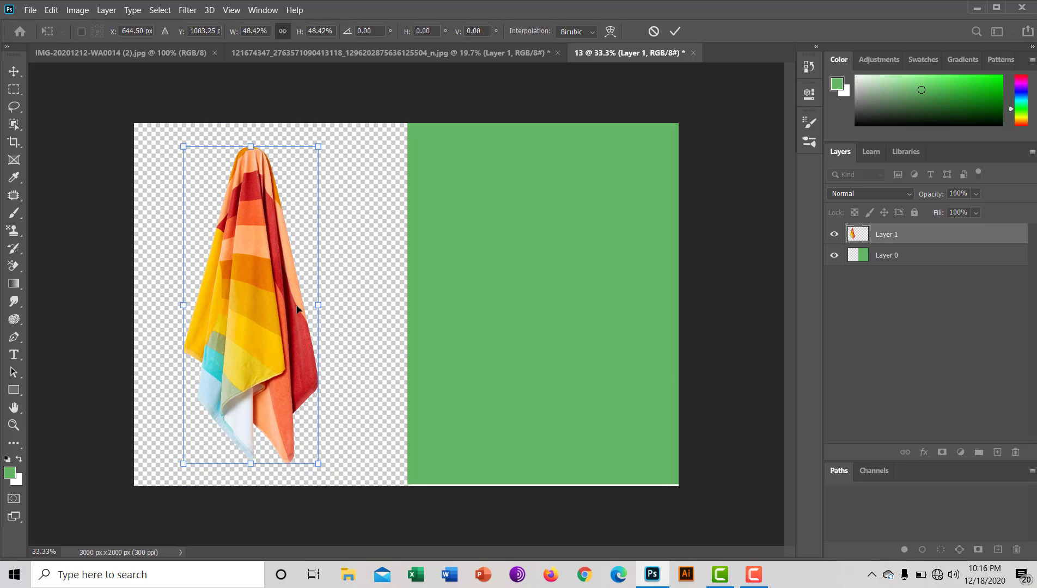
key(Return)
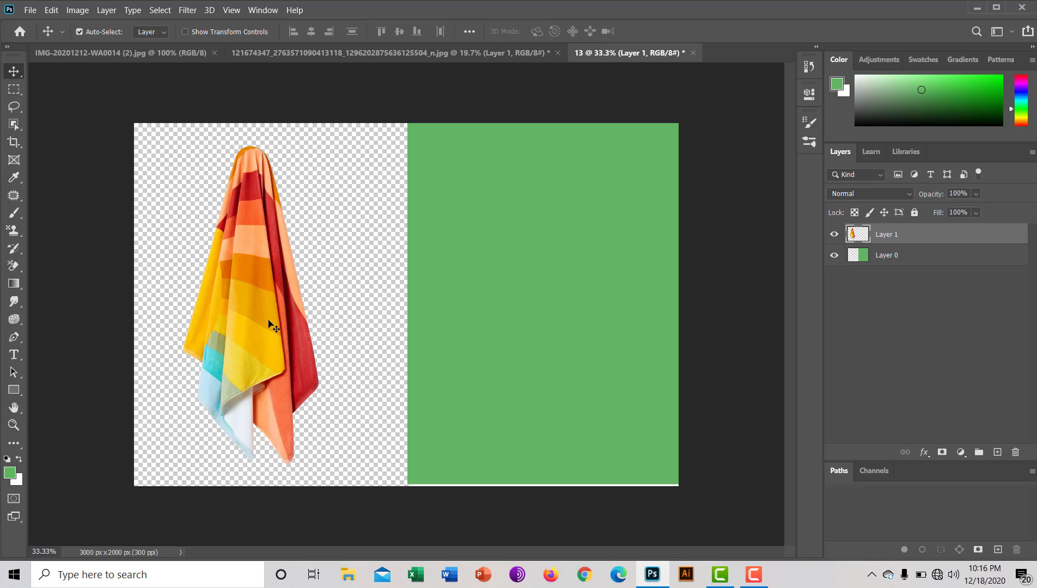
Step: Centre the towel on the left half and place a Layer 1 copy on the green half
drag(268, 321, 277, 322)
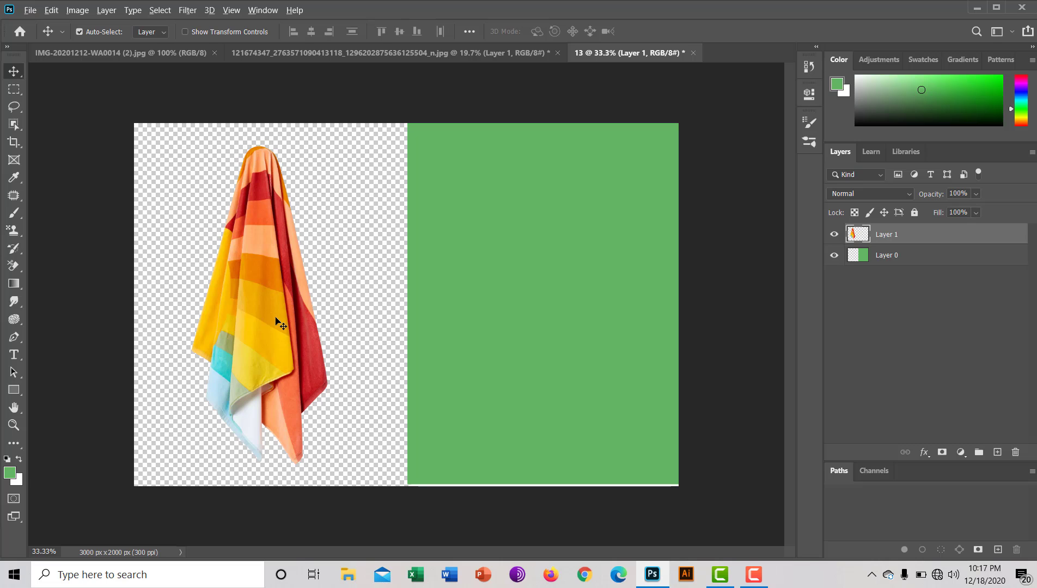
drag(275, 318, 565, 316)
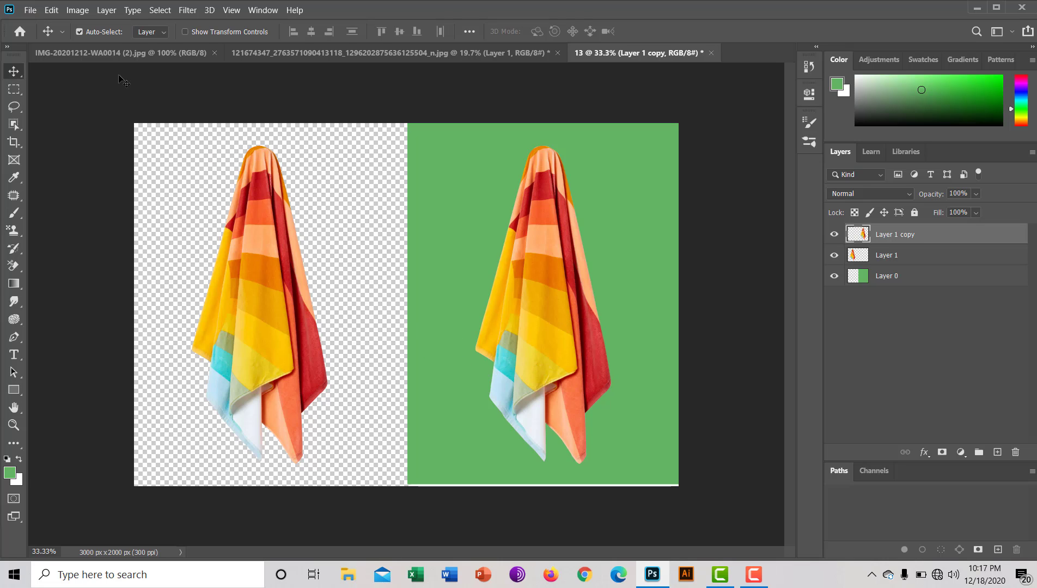
Step: Open the Export As dialog for document 13 as a 3000×2000 JPG at 100%
click(49, 11)
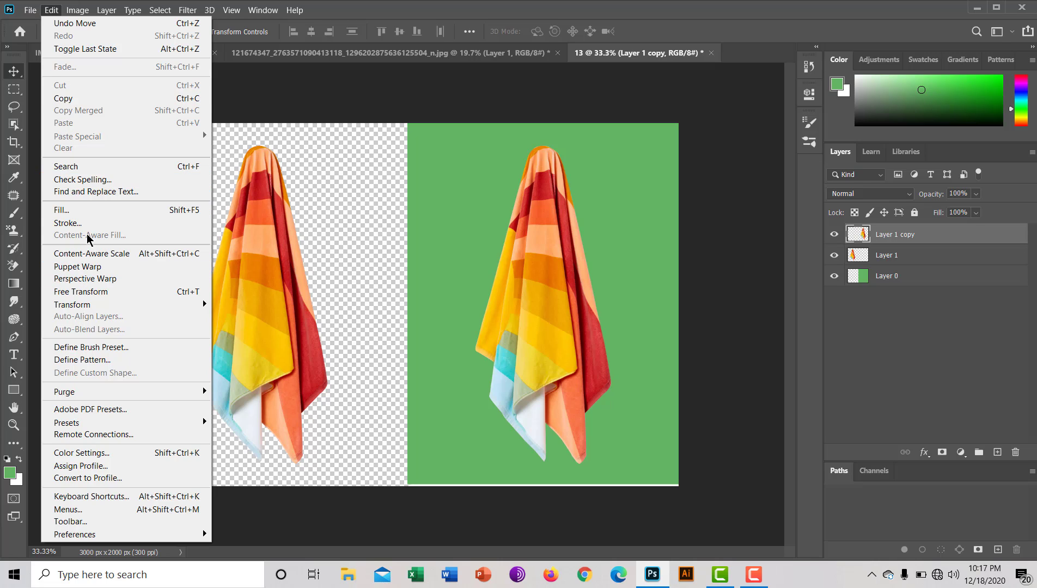
click(51, 10)
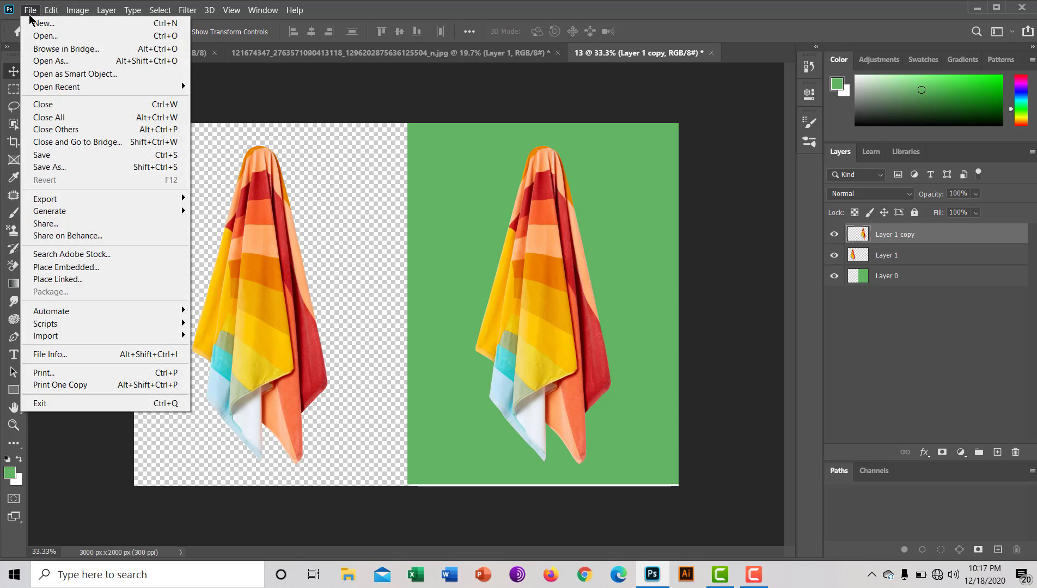
click(30, 10)
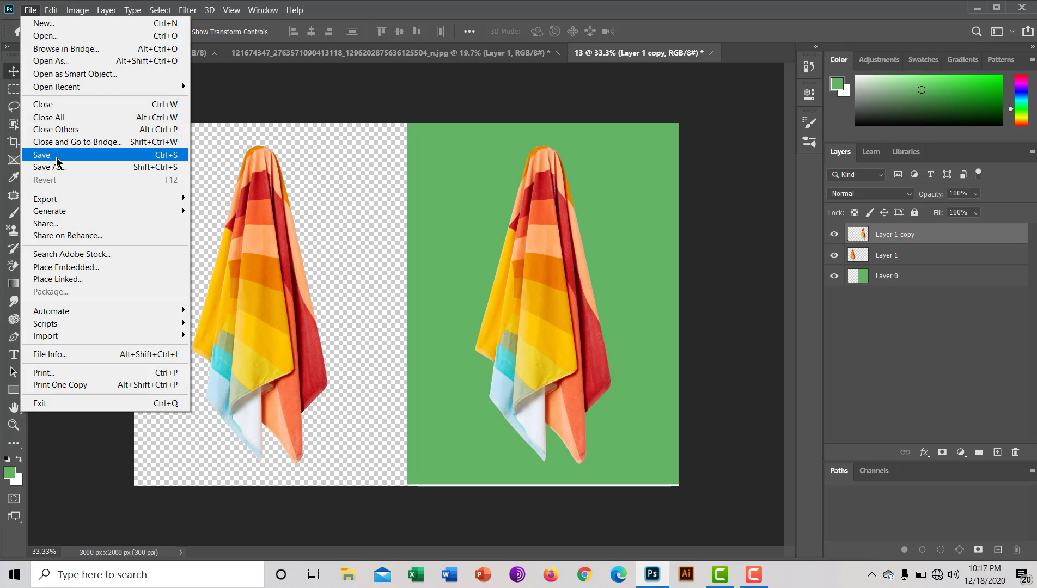
click(46, 154)
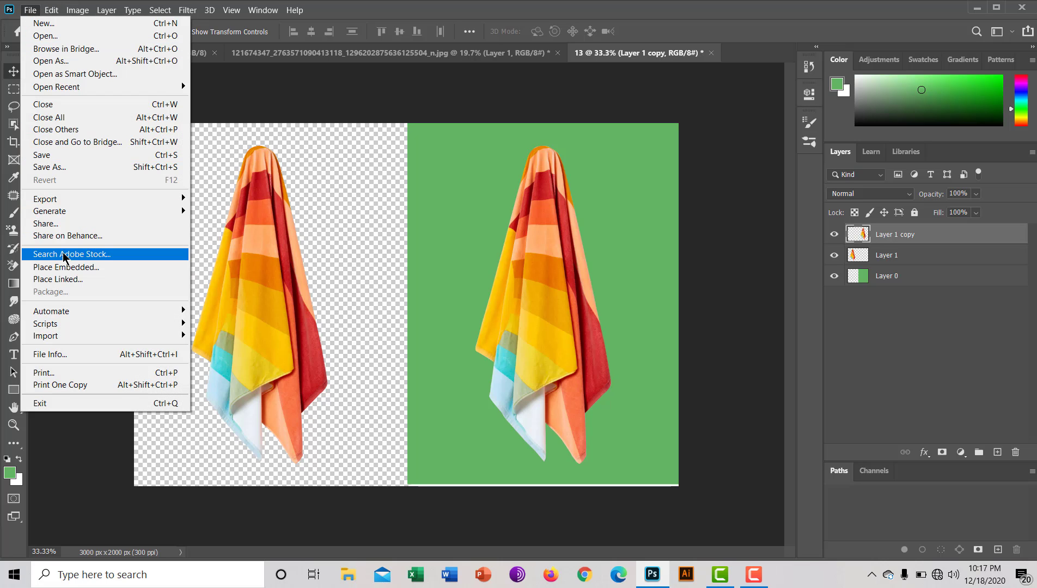
mouse_move(45, 198)
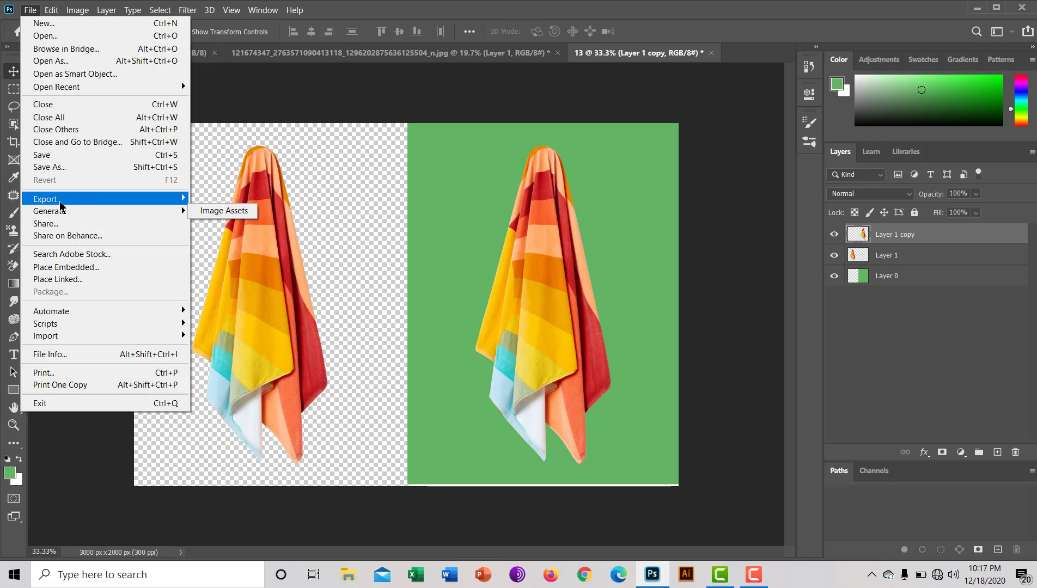
click(194, 209)
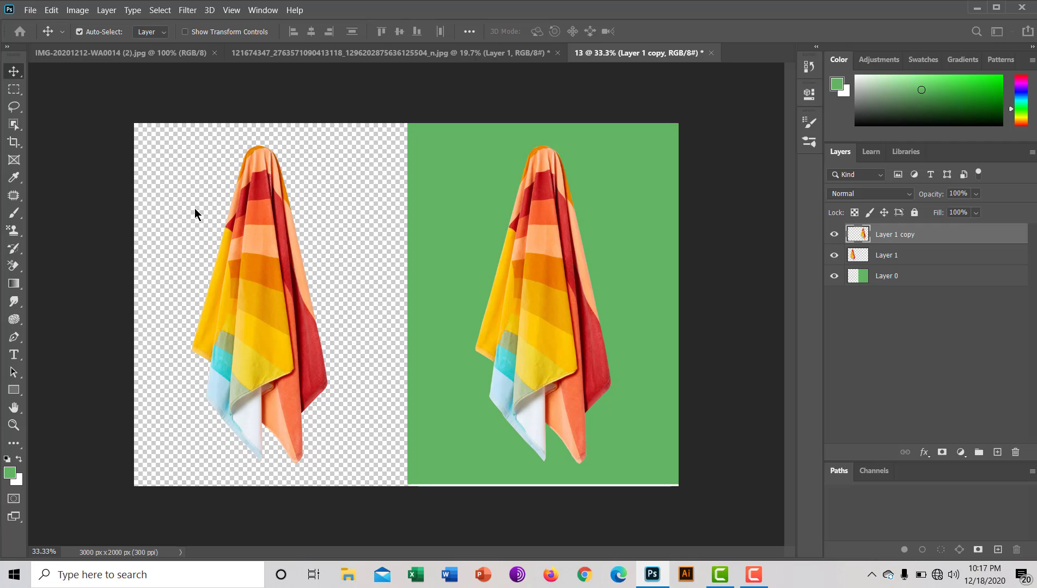
key(ctrl+alt+shift+w)
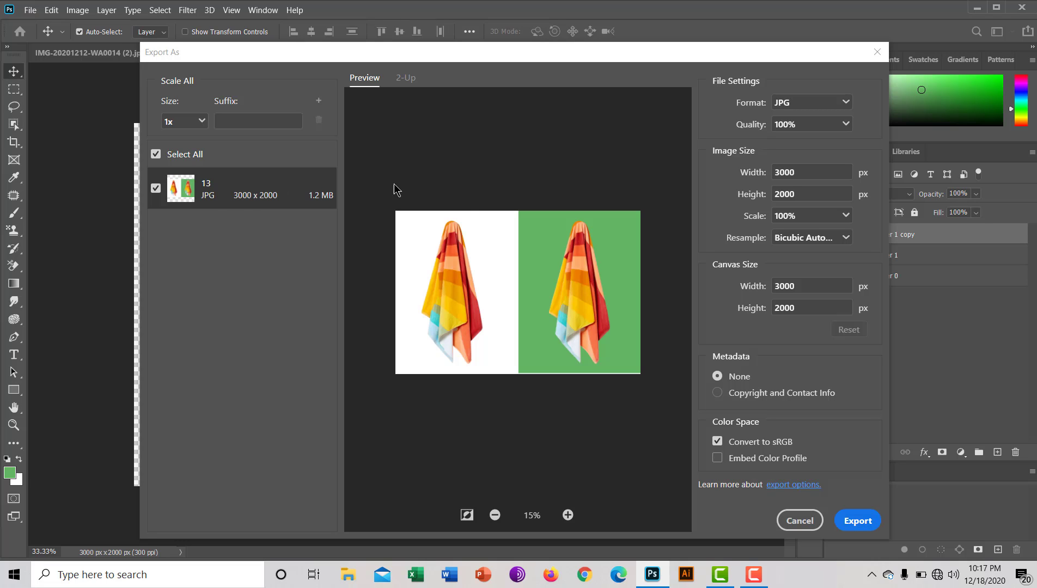
Step: Export the image as 13.jpg into the Bagraound remobal Photo folder on drive E
click(847, 522)
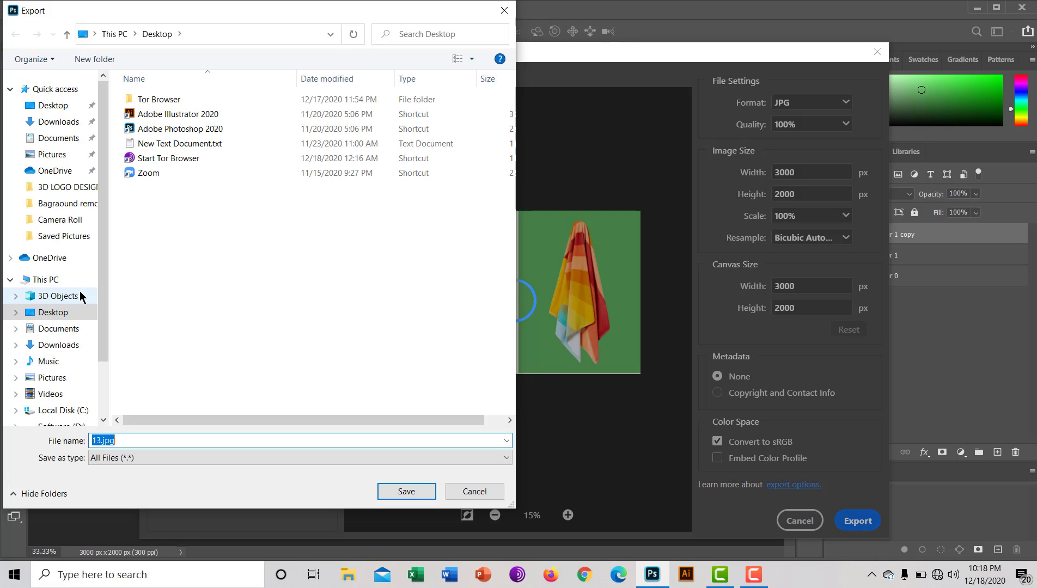
scroll(105, 412, down, 2)
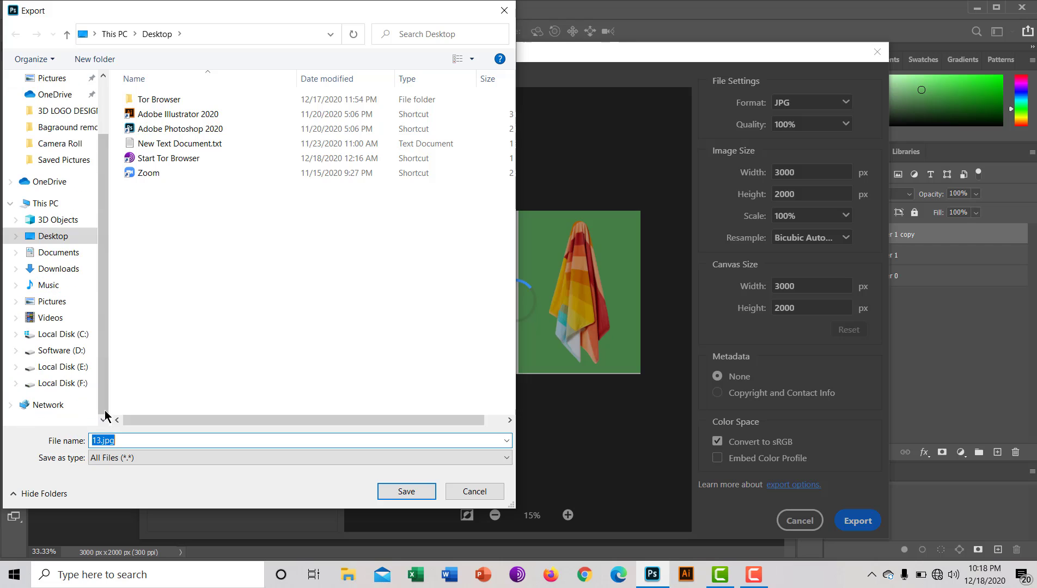
click(82, 366)
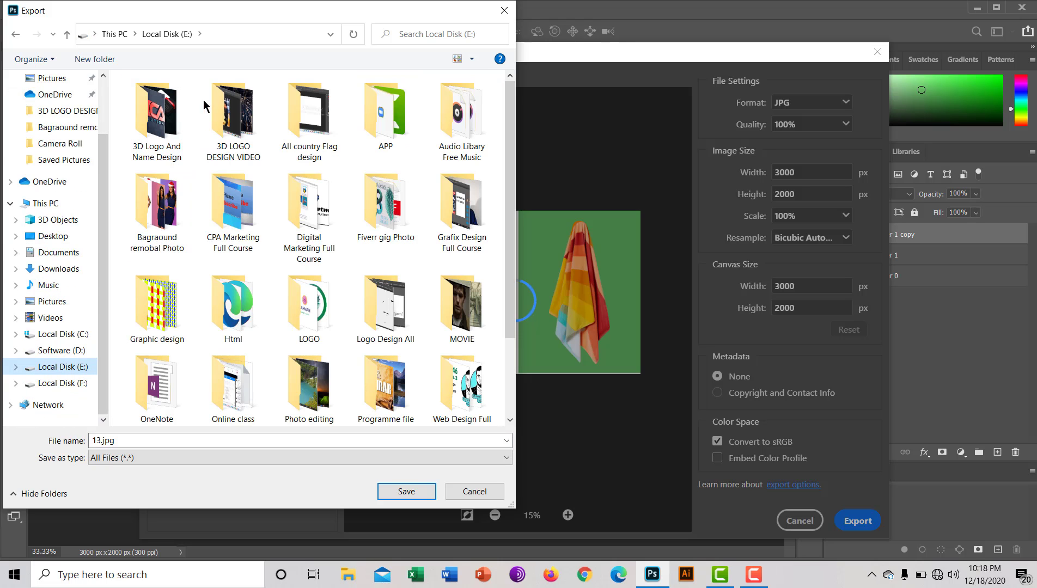
click(162, 239)
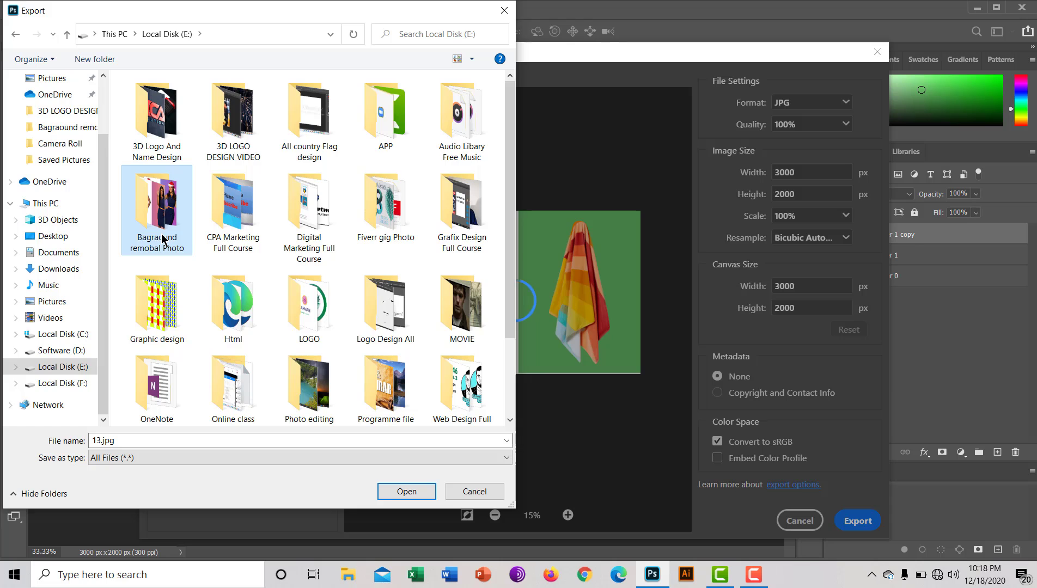
double_click(162, 239)
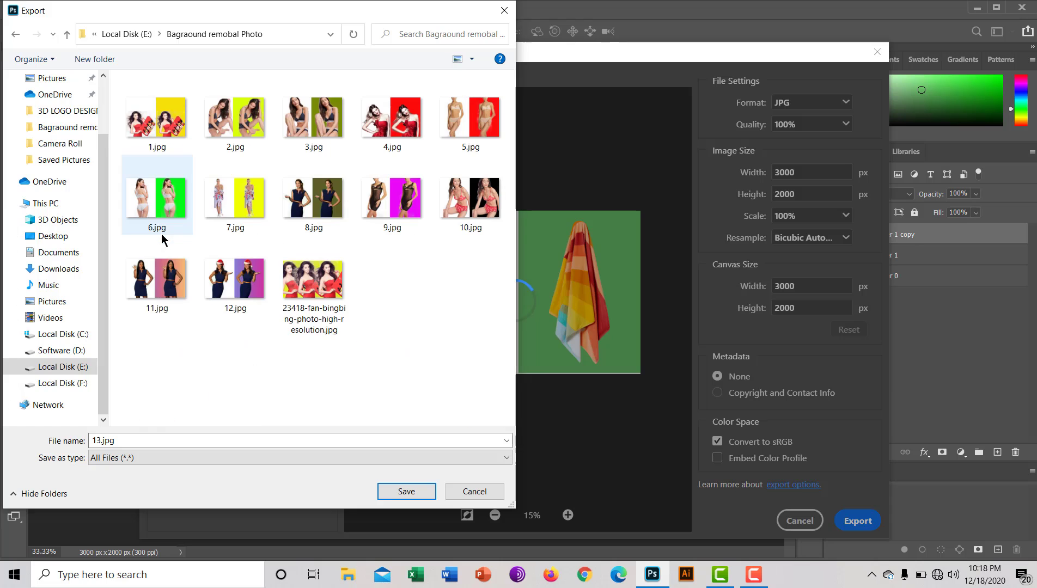
click(402, 492)
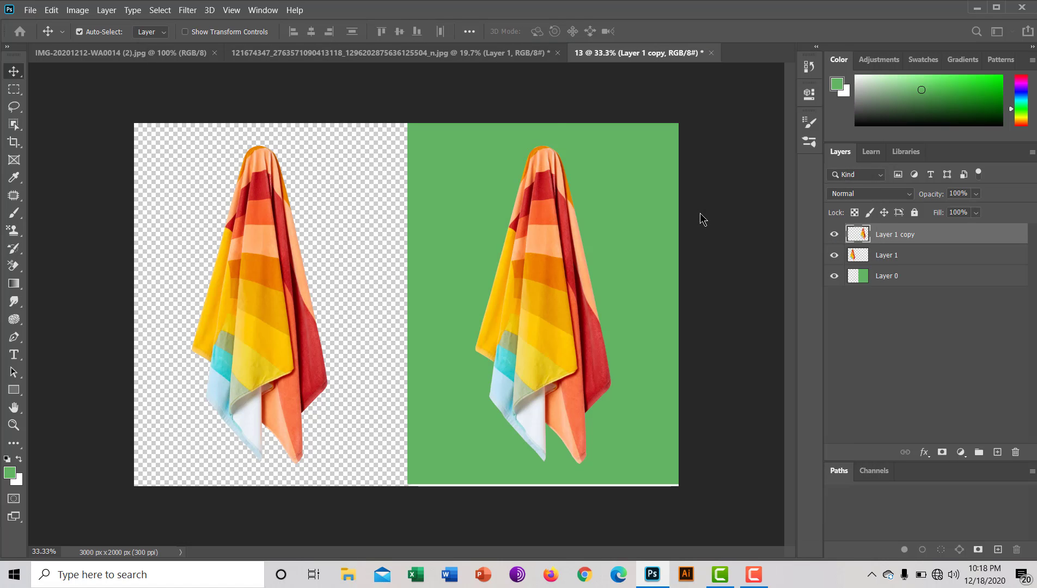
Step: In the pastel towel document, drag seven radial rainbow gradient rings behind the towel
click(465, 54)
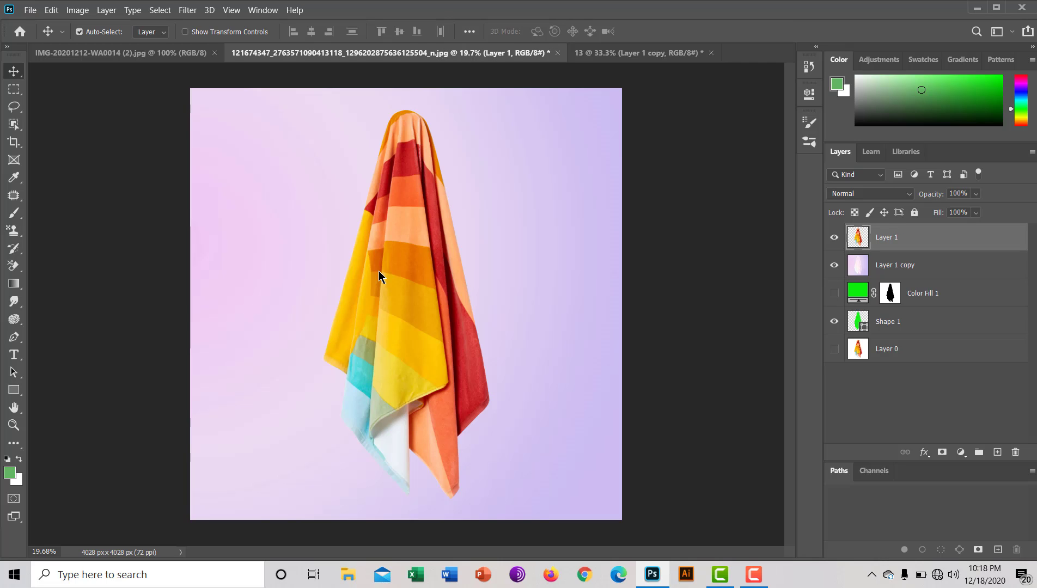
click(13, 284)
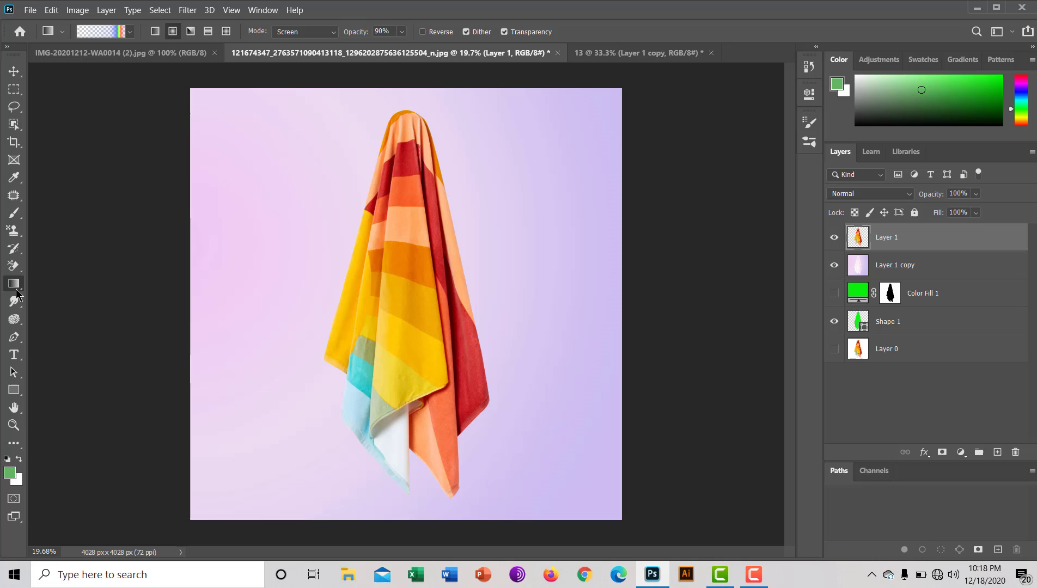
click(854, 267)
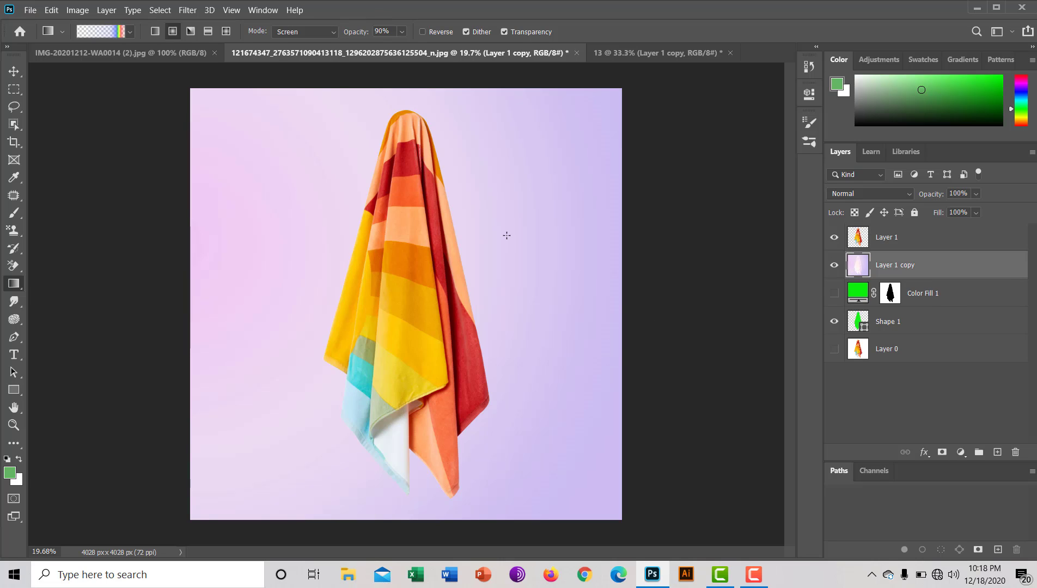
drag(606, 291, 306, 298)
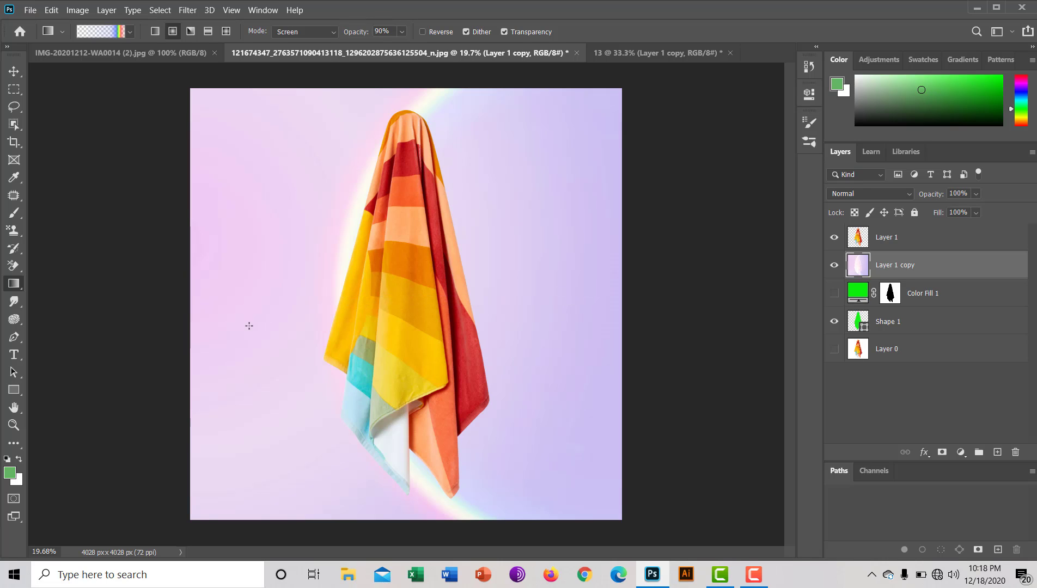
drag(239, 185, 286, 282)
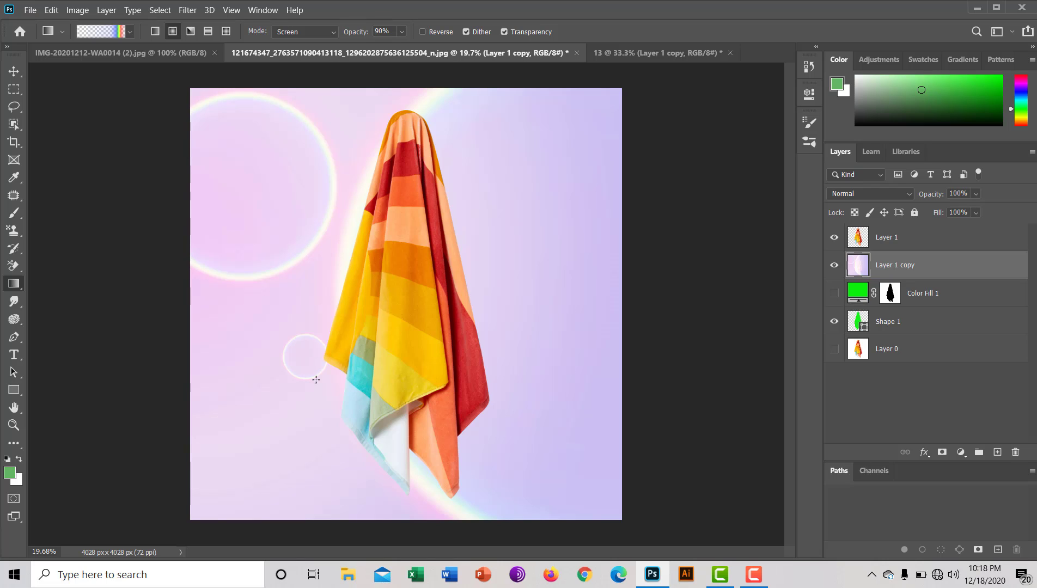
mouse_move(249, 405)
mouse_down()
mouse_move(496, 155)
mouse_move(513, 151)
mouse_up()
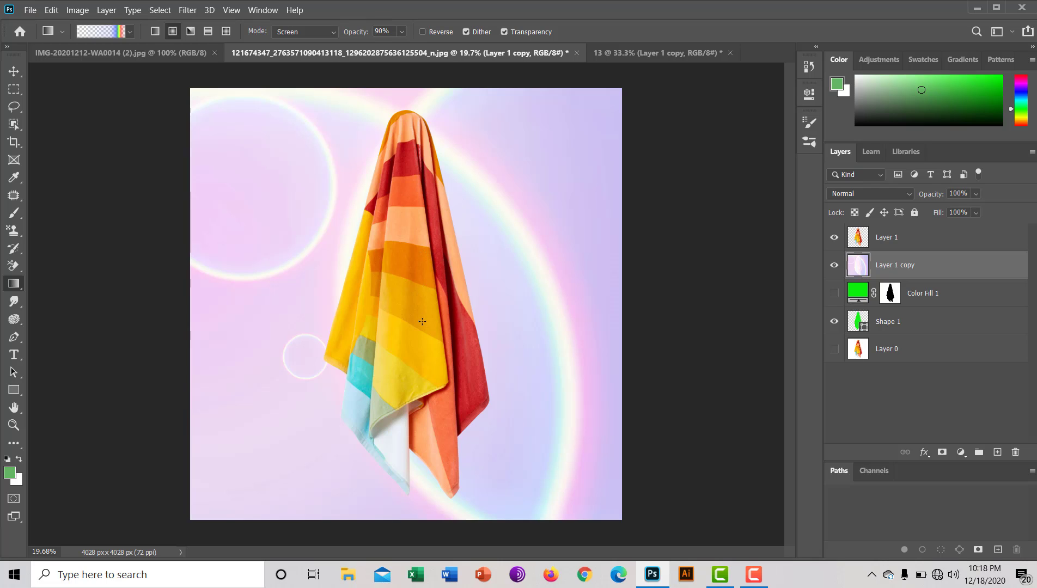
drag(422, 321, 405, 127)
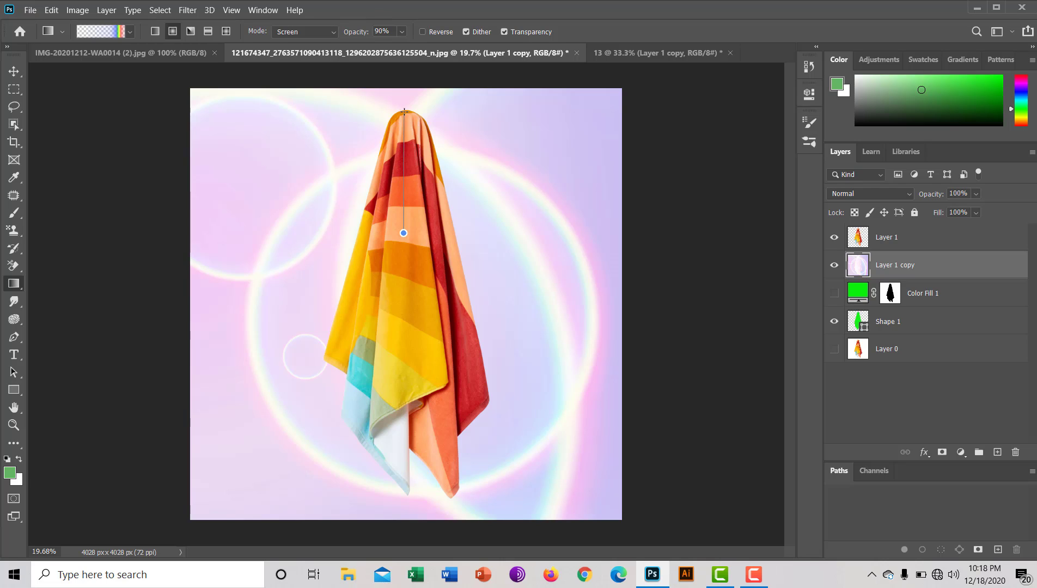
drag(404, 228, 404, 111)
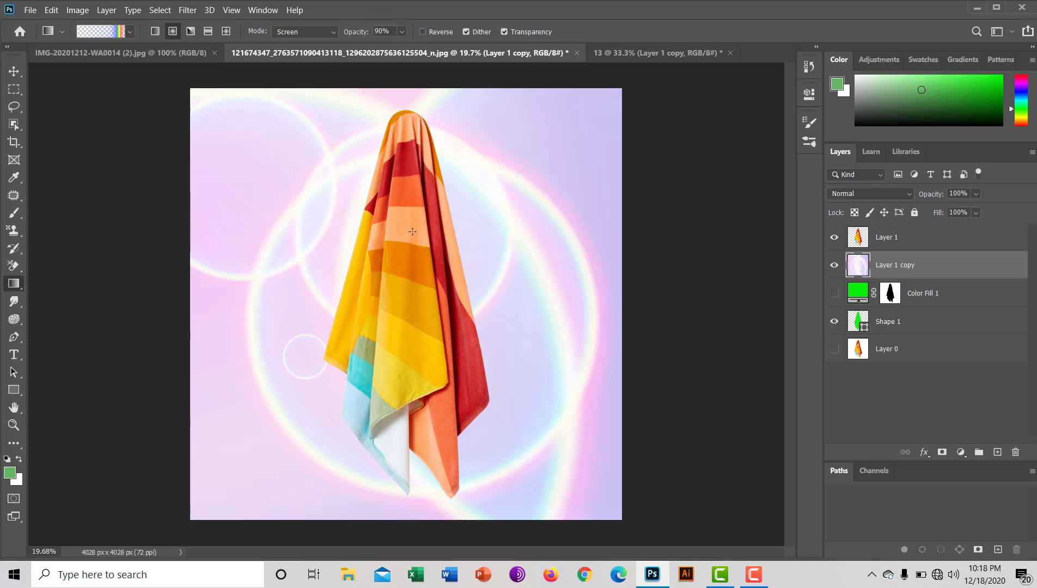
drag(411, 313, 537, 213)
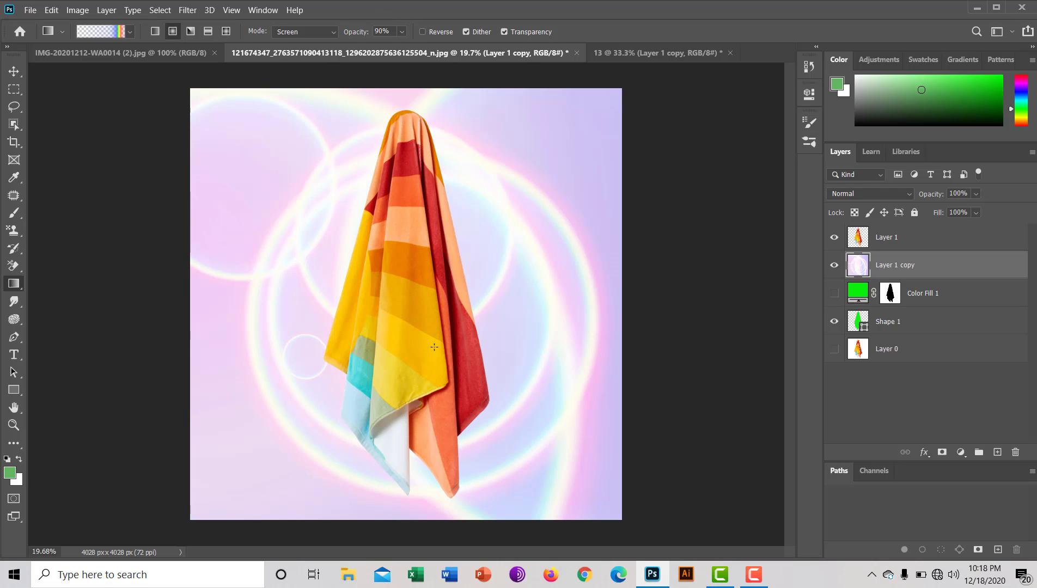
drag(530, 352, 439, 338)
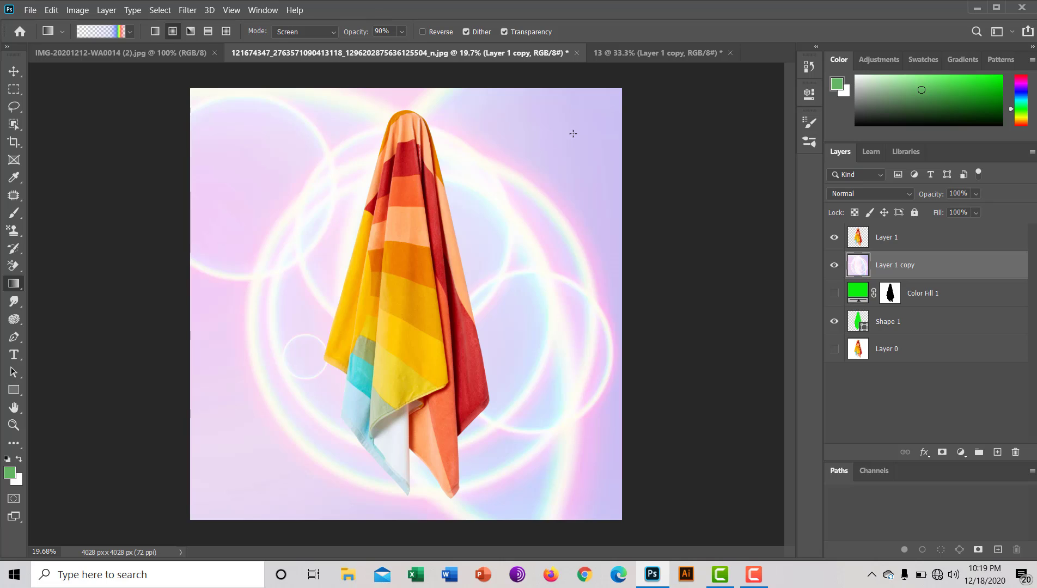
Step: Add nine more rainbow rings across the upper-right, lower-right and lower-left background
drag(573, 133, 519, 164)
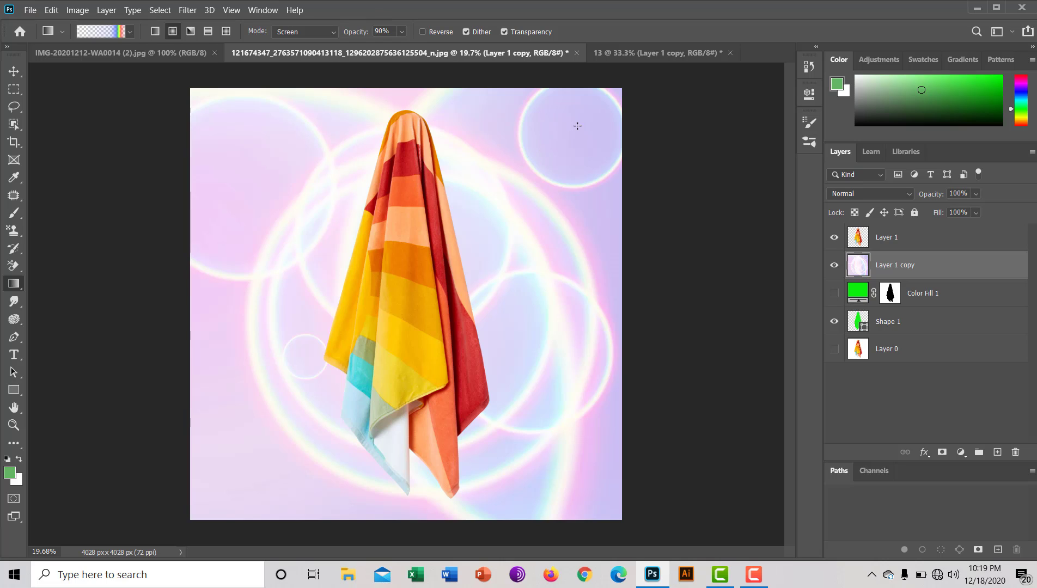
drag(577, 126, 492, 174)
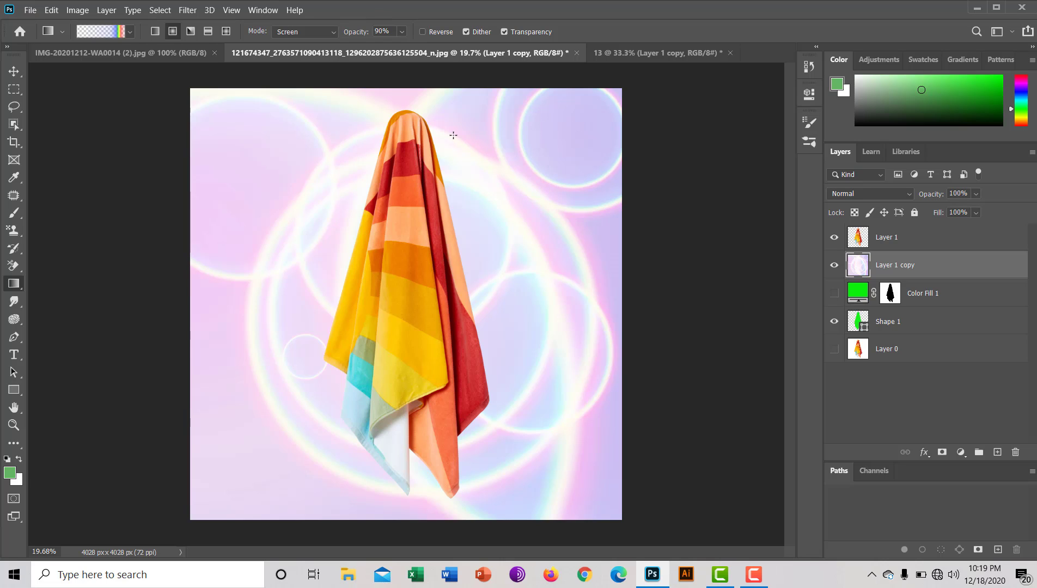
drag(453, 135, 567, 127)
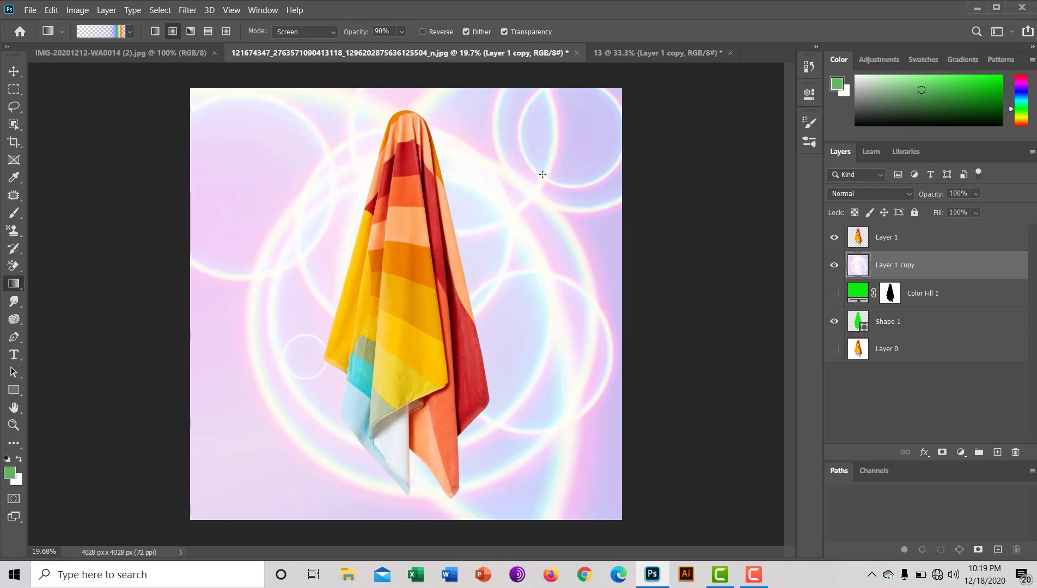
drag(543, 174, 567, 295)
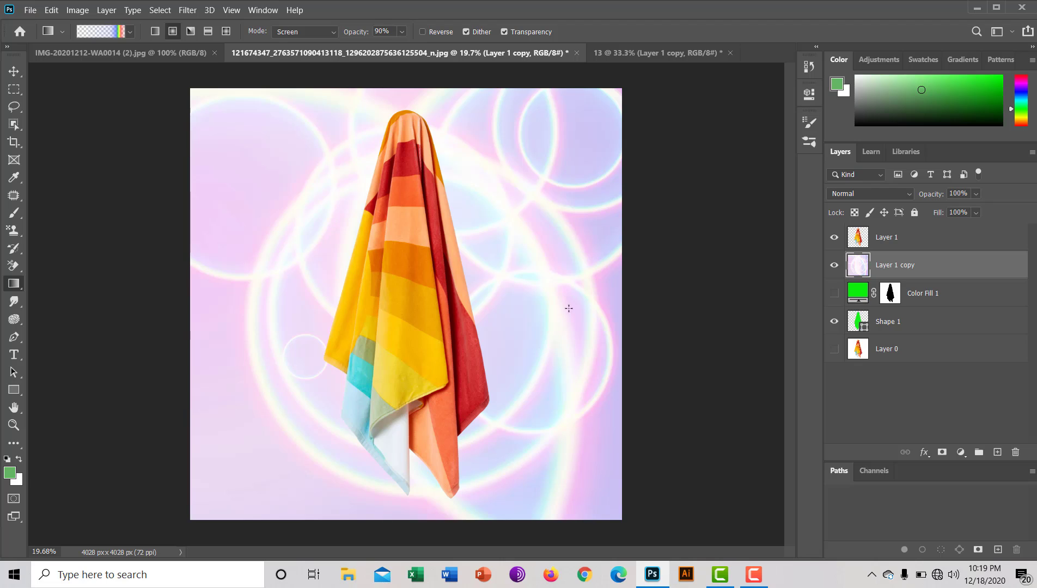
drag(295, 475, 294, 358)
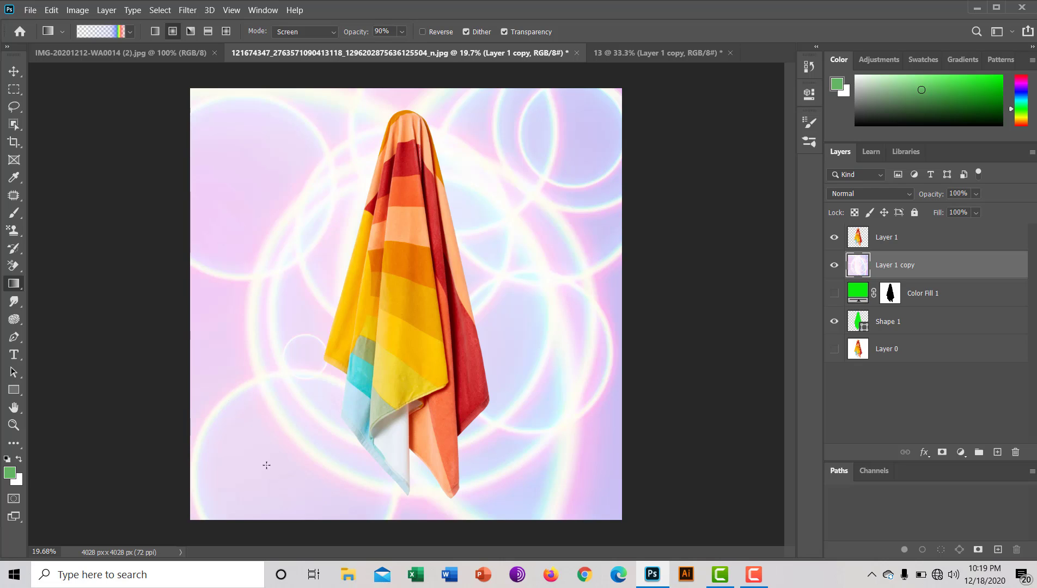
drag(274, 462, 319, 349)
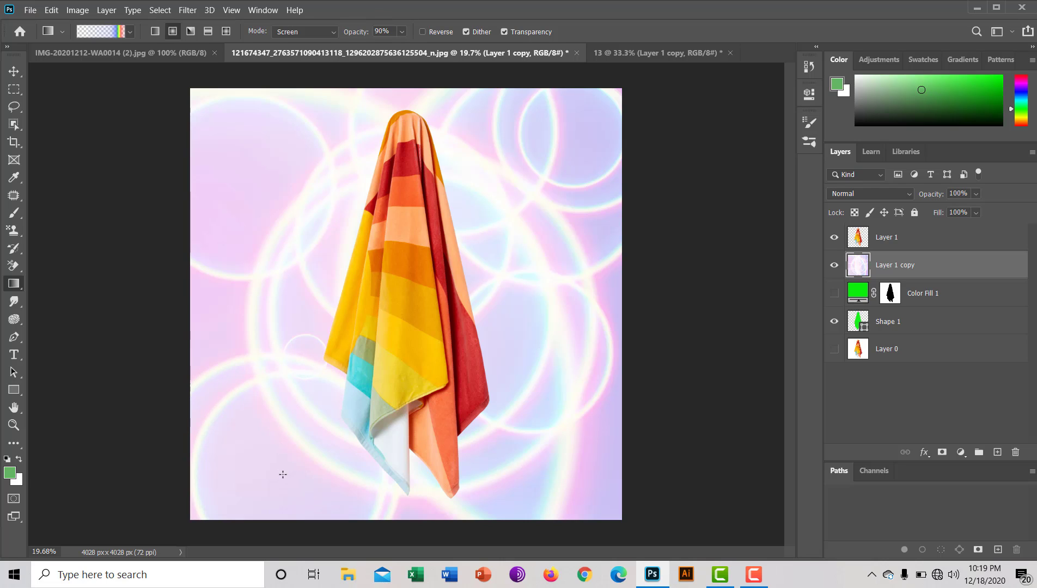
mouse_move(283, 475)
mouse_down()
mouse_move(272, 409)
mouse_move(263, 443)
mouse_up()
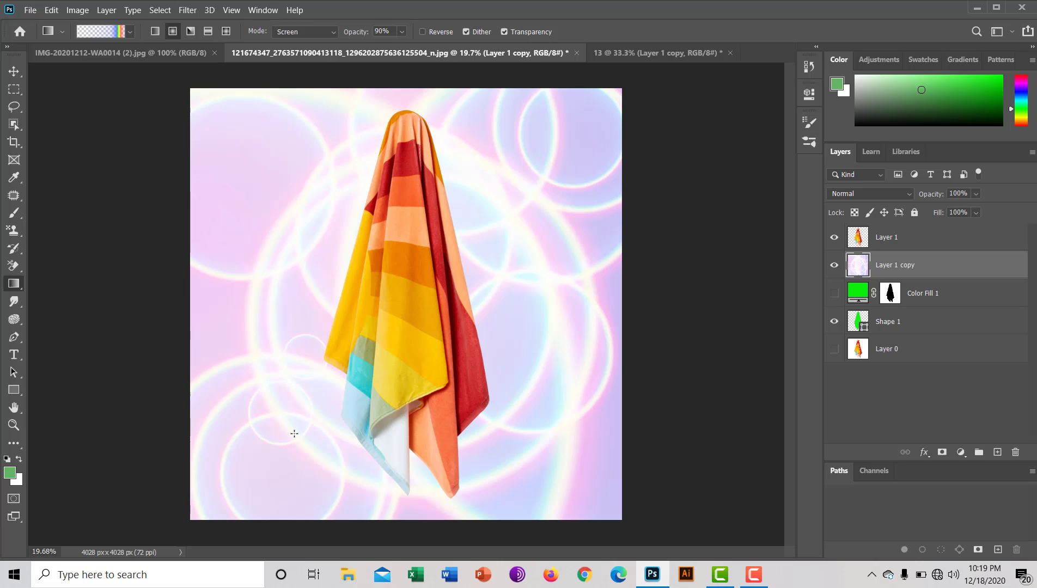
drag(276, 430, 250, 427)
drag(247, 302, 247, 303)
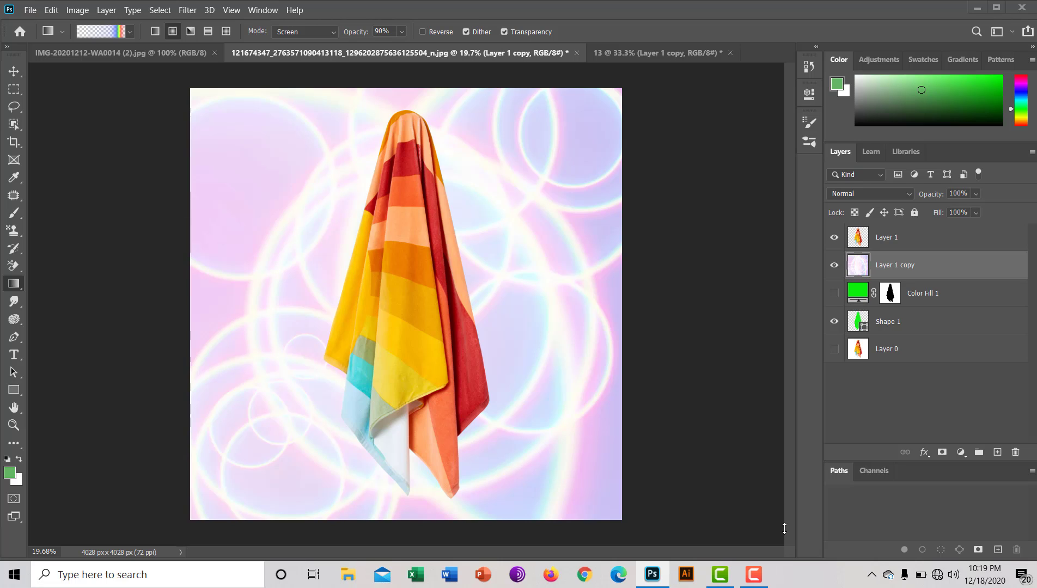
key(F10)
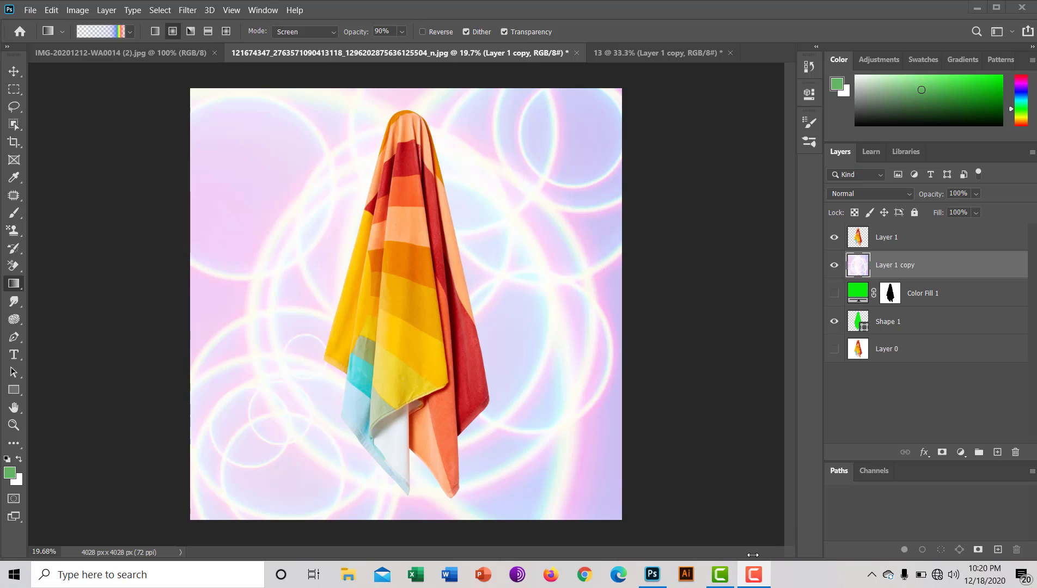
click(756, 508)
click(757, 575)
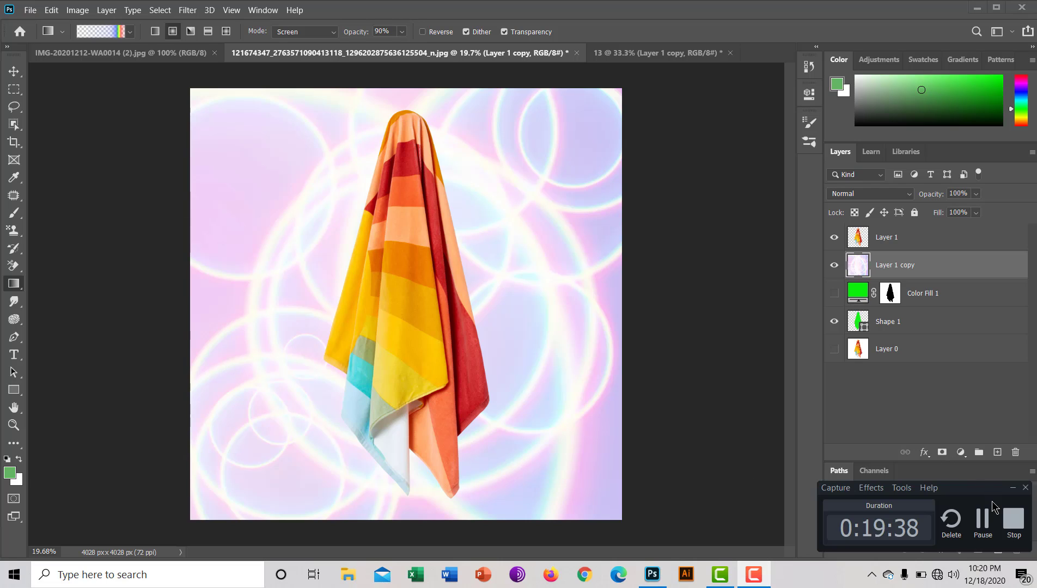